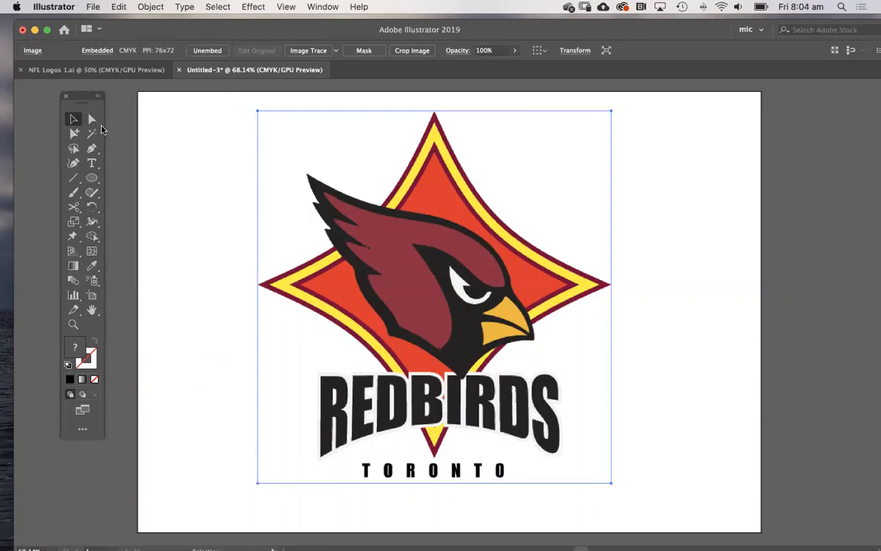
left_click(229, 166)
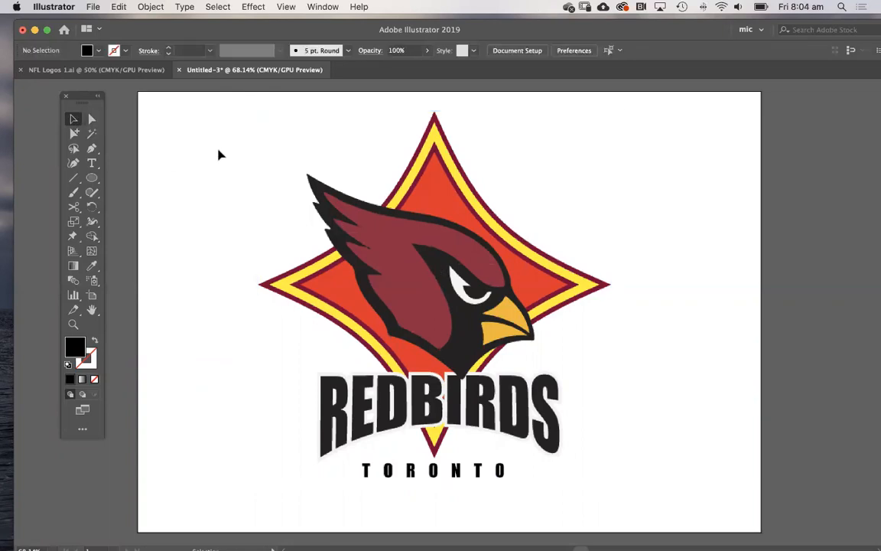
left_click_drag(220, 149, 654, 365)
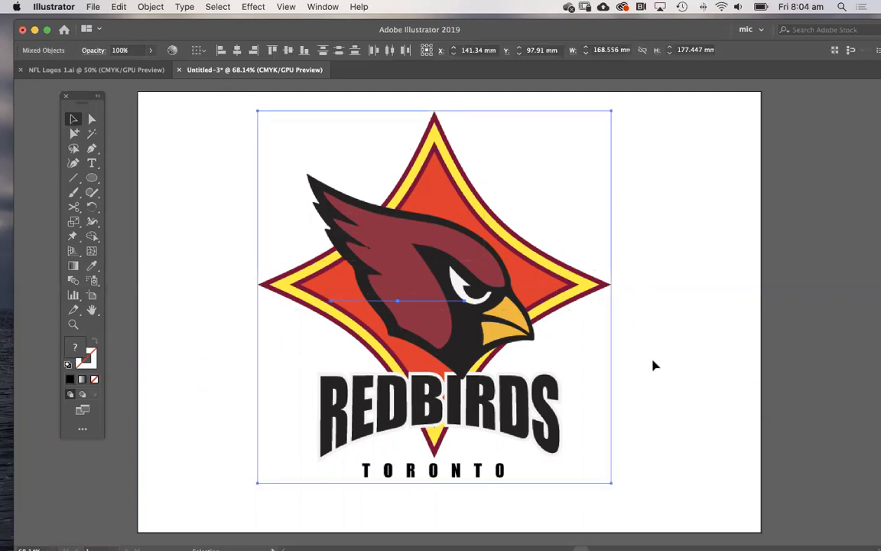
left_click(659, 357)
left_click(423, 272)
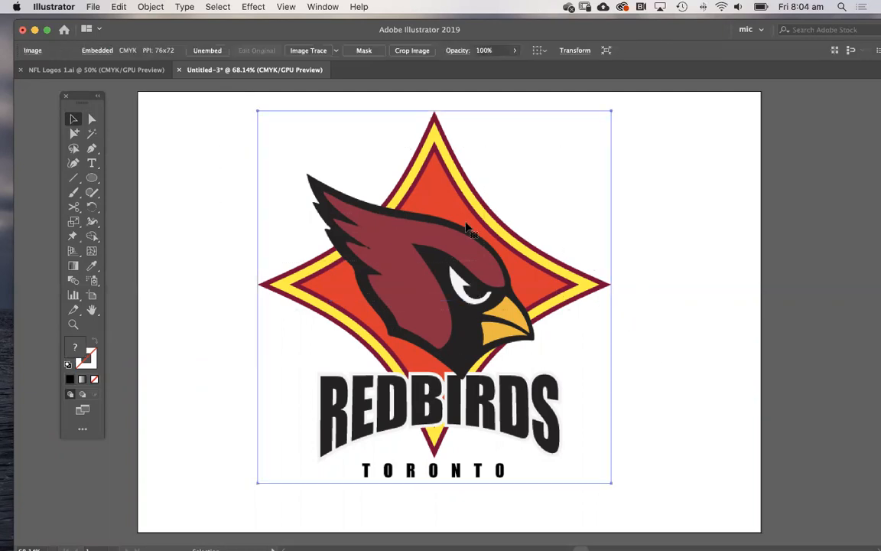
left_click(338, 102)
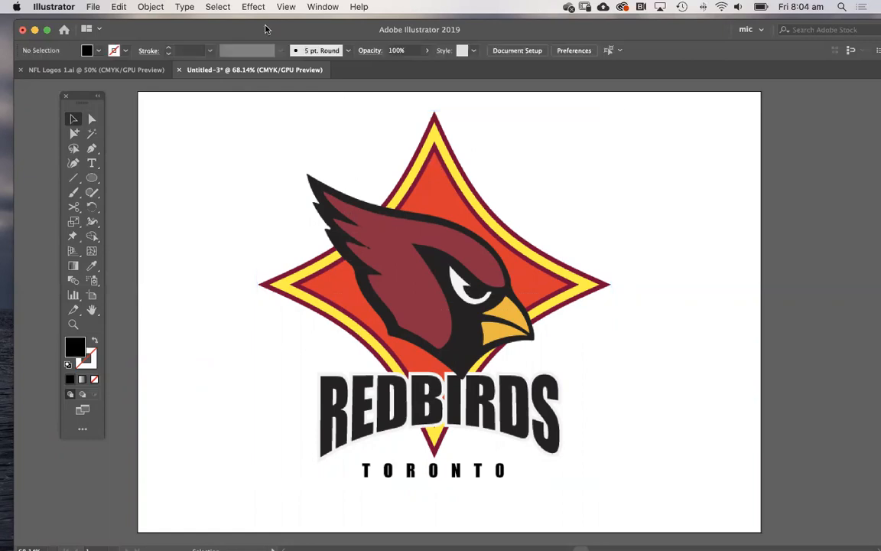
Step: Show the document's layers and lower the opacity of the Redbirds logo image to 35%
left_click(321, 6)
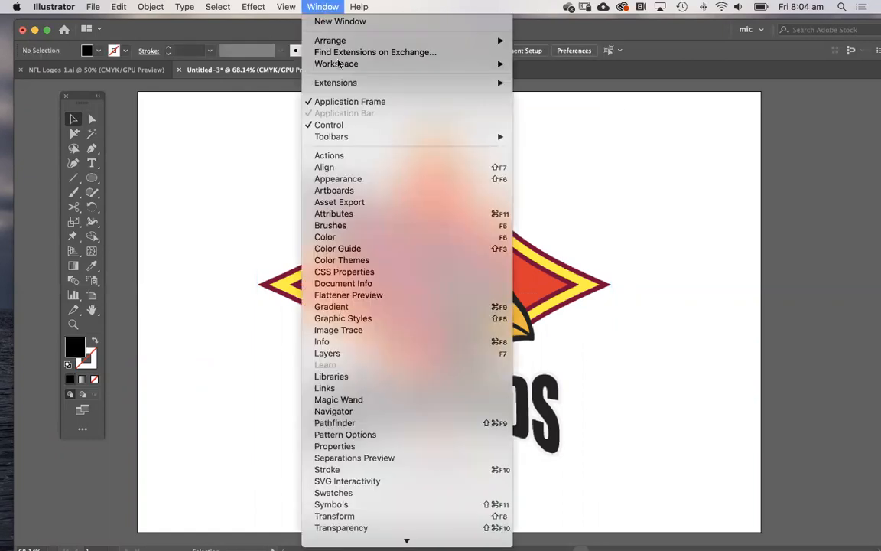
left_click(369, 354)
left_click(545, 249)
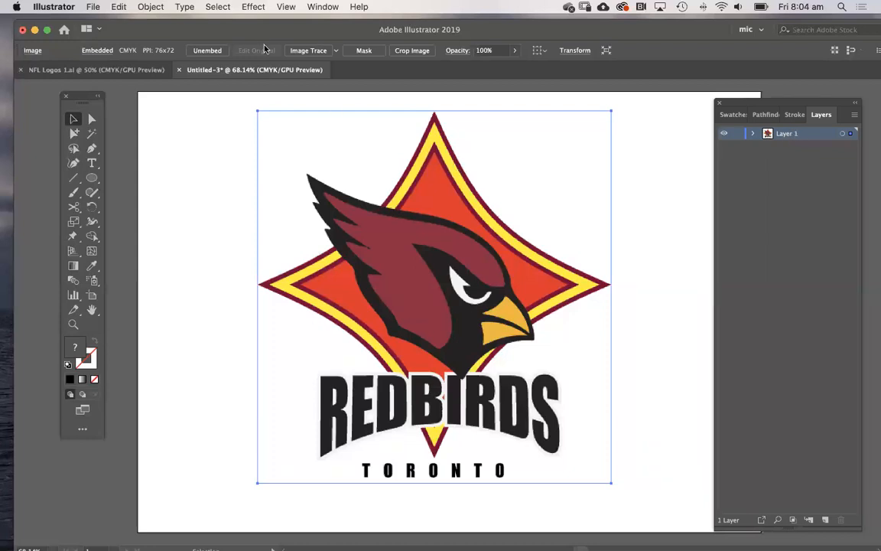
left_click(515, 51)
left_click_drag(498, 67, 483, 69)
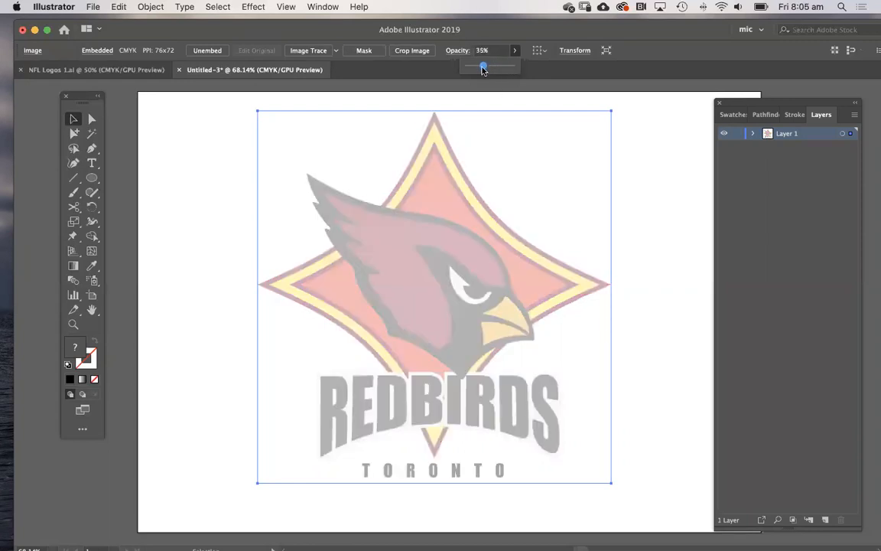
Step: Lock Layer 1, which holds the faded logo image, and add a new layer above it
left_click_drag(744, 102, 681, 102)
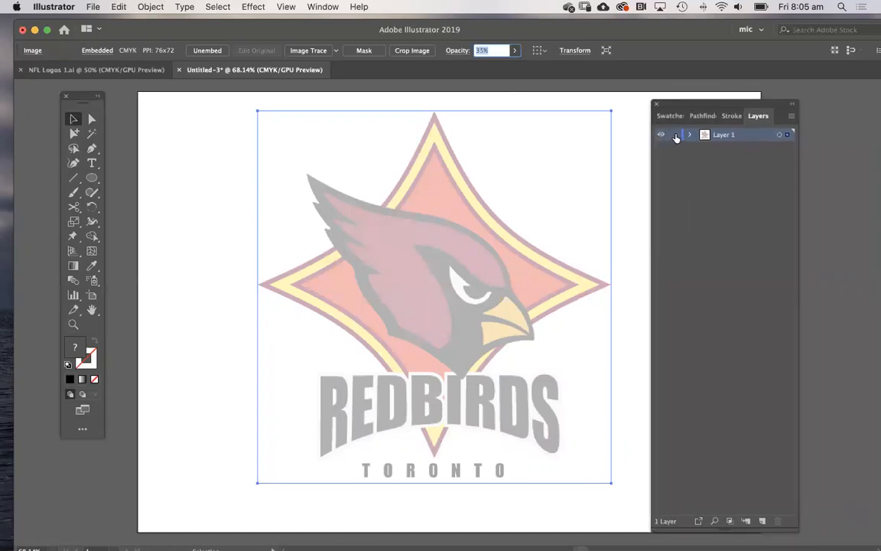
left_click(675, 135)
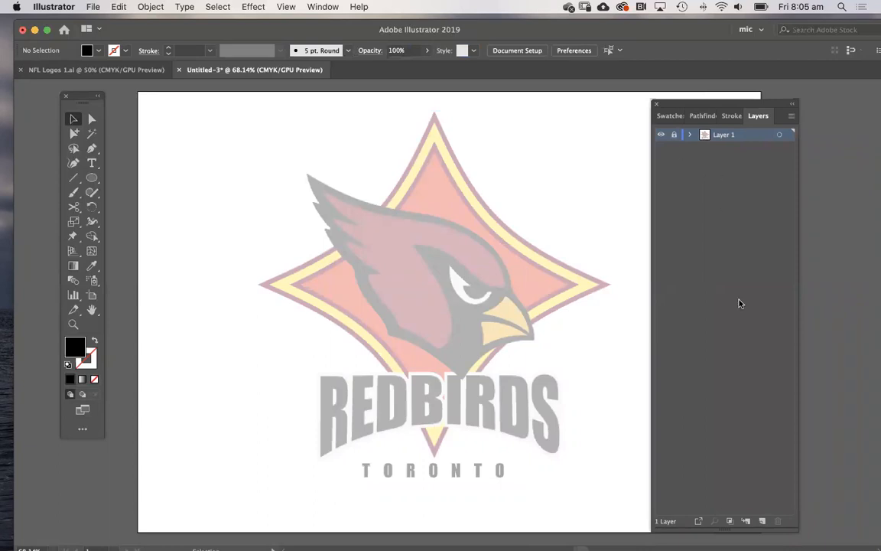
left_click(762, 522)
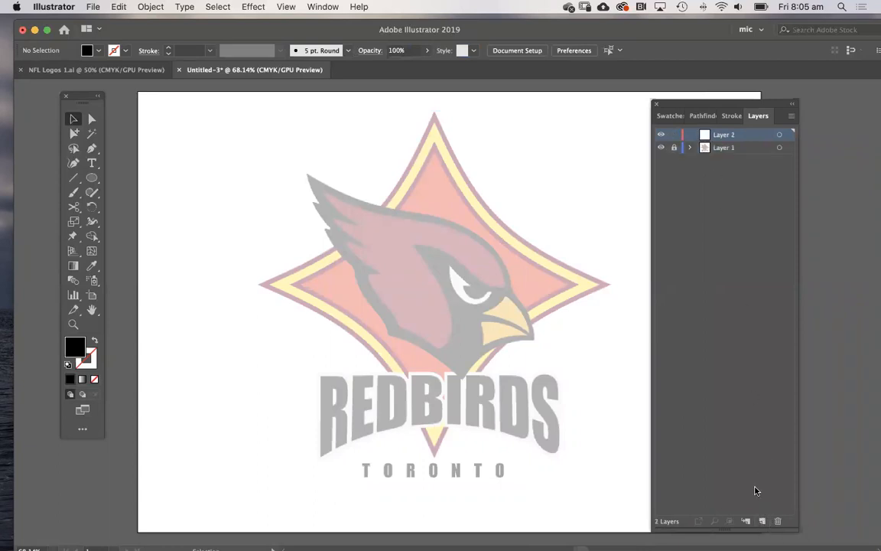
Step: Start a practice path with the Pen tool in an empty part of the artboard, using two smooth points that form a curve
left_click(541, 219)
left_click(525, 237)
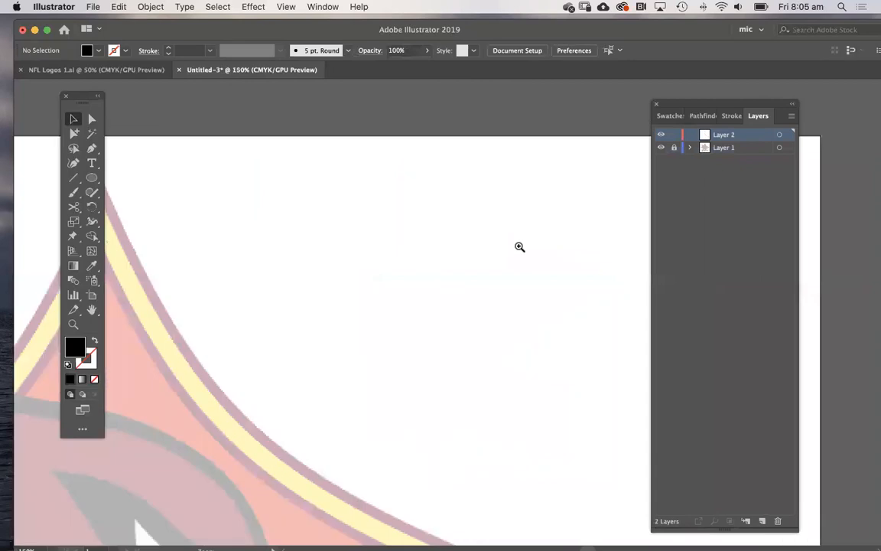
left_click(520, 245)
left_click(514, 254)
left_click_drag(489, 258, 484, 203)
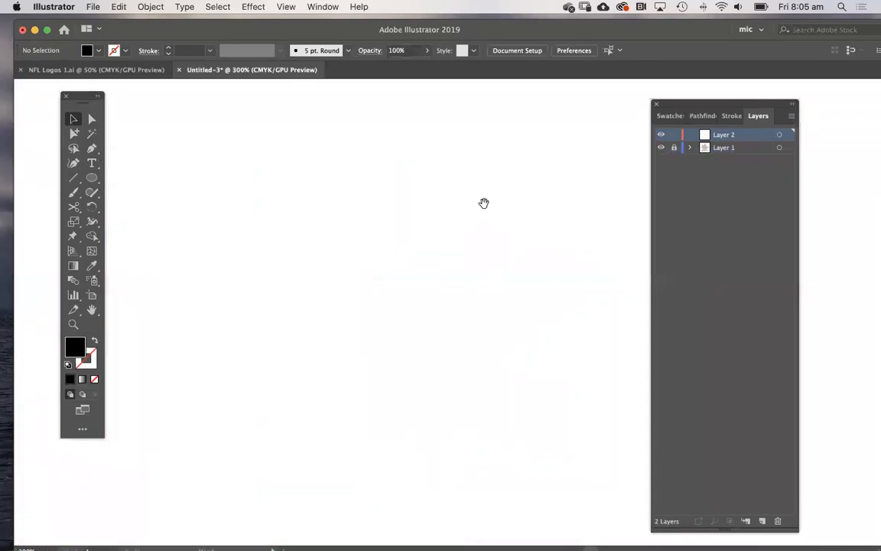
key("p")
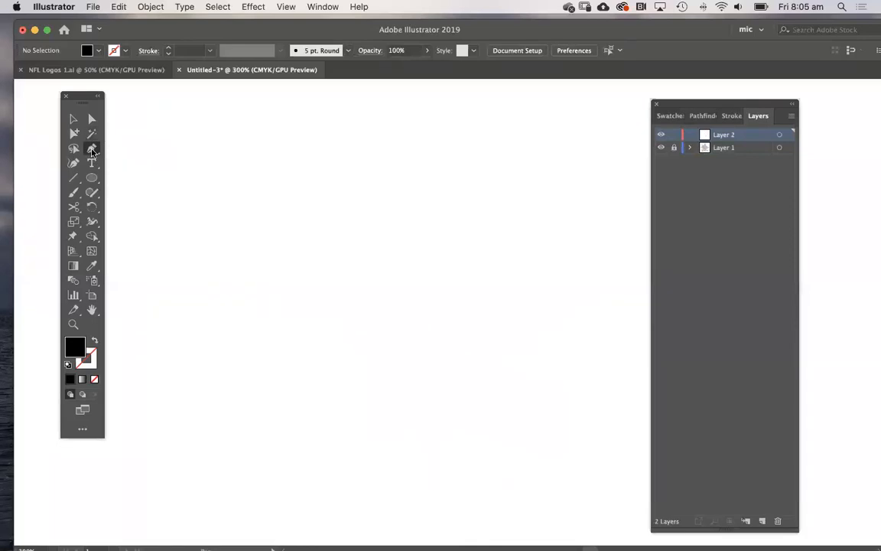
left_click(92, 150)
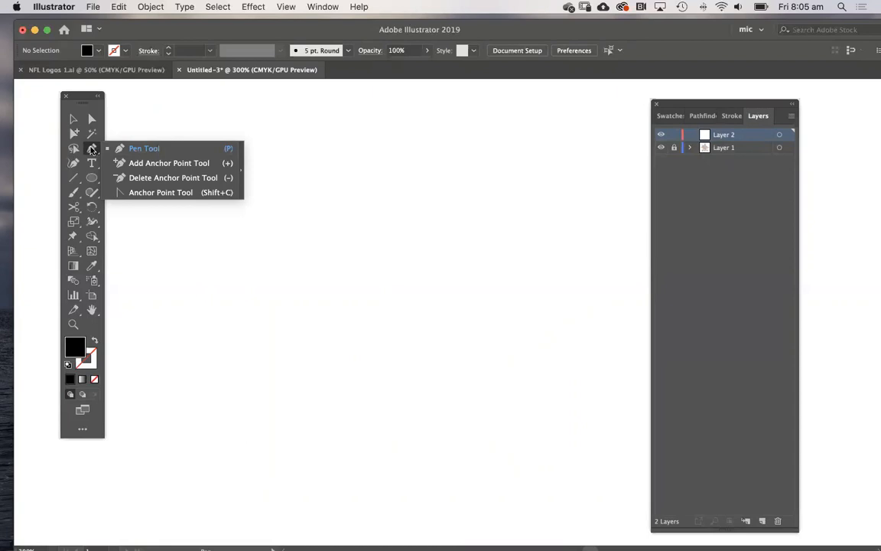
left_click(91, 149)
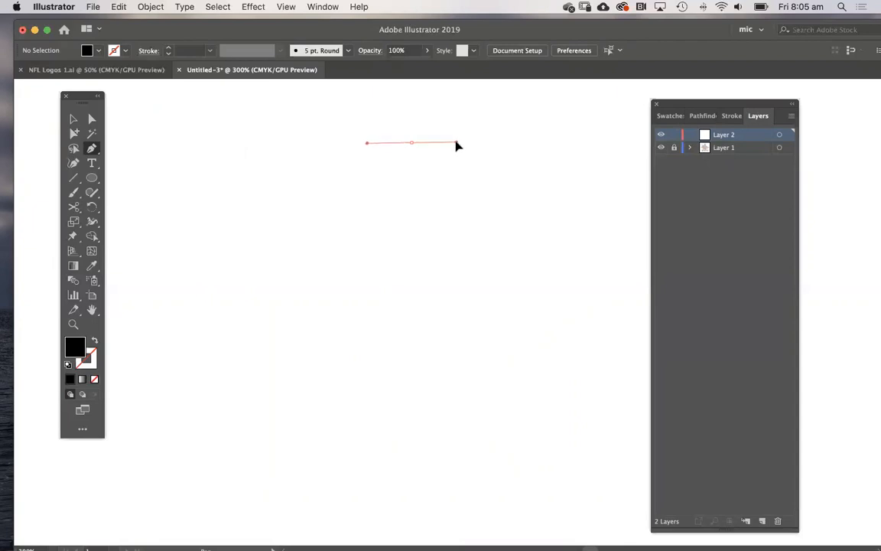
left_click_drag(456, 146, 459, 145)
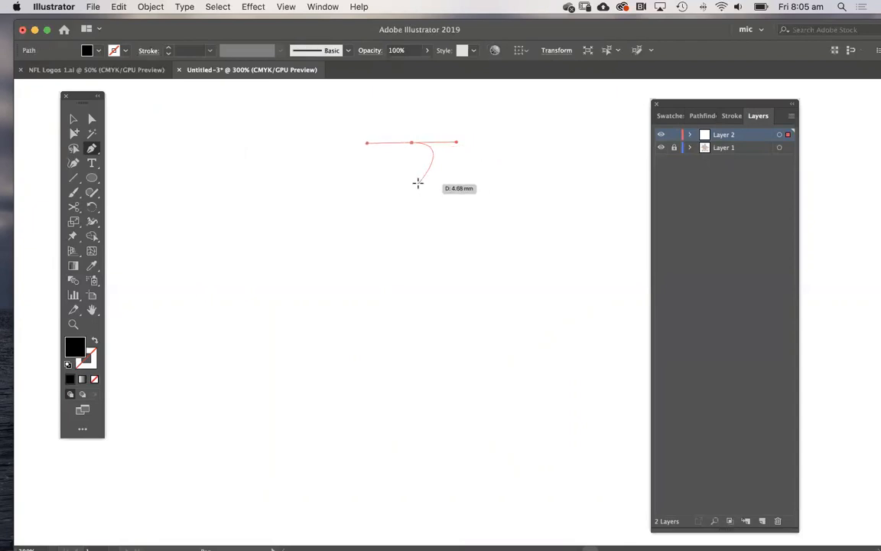
left_click_drag(414, 182, 381, 181)
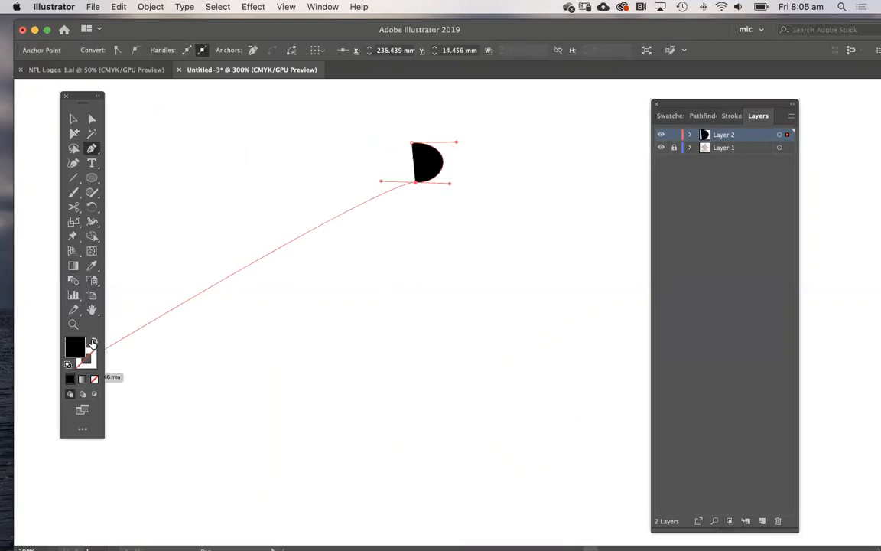
Step: Swap fill and stroke to get a black outline without fill, and extend the practice path downward with four smooth points as a wavy line
left_click(94, 341)
left_click_drag(420, 244, 485, 243)
left_click_drag(417, 298, 360, 295)
mouse_move(428, 349)
left_mouse_down()
mouse_move(493, 350)
mouse_move(492, 359)
left_mouse_up()
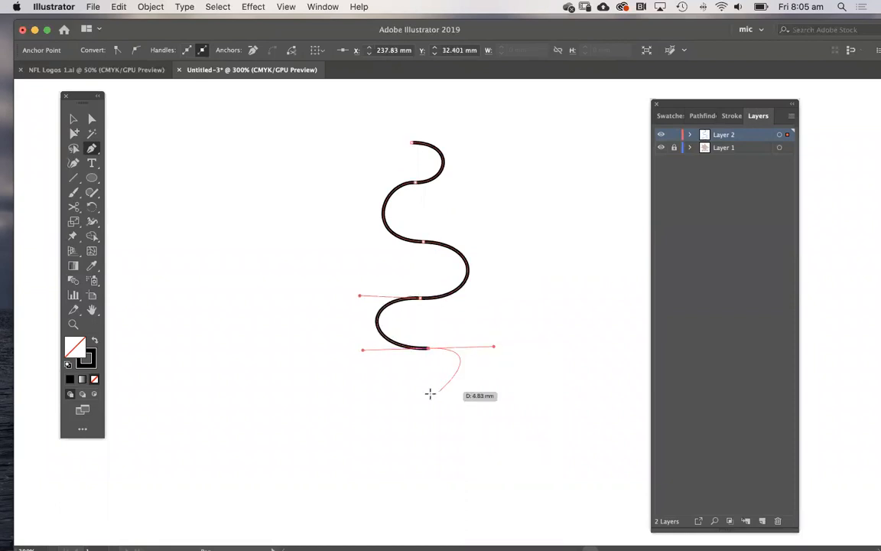
left_click_drag(428, 397, 381, 395)
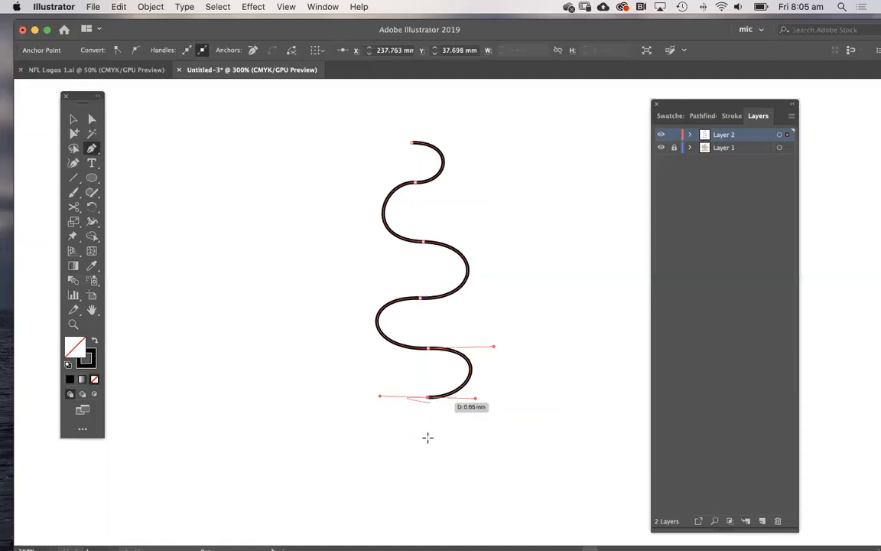
Step: Turn the practice path's last anchor into a corner, add a straight segment down, and continue with curves leftward and upward
left_click(427, 396)
left_click(427, 445)
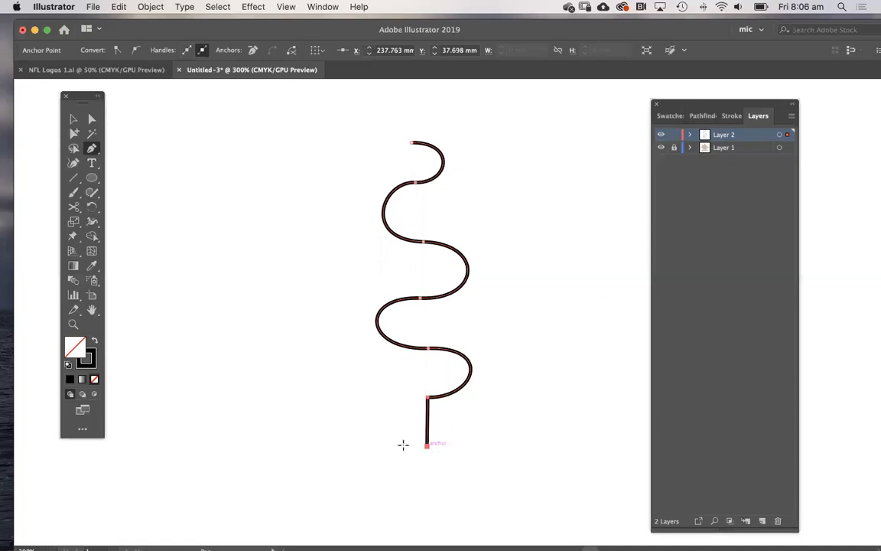
left_click_drag(355, 446, 335, 438)
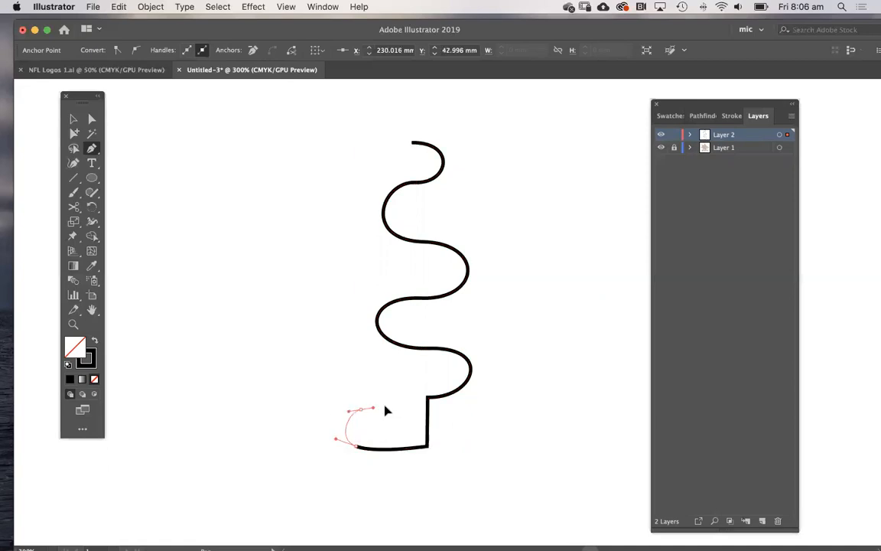
left_click_drag(375, 378, 339, 375)
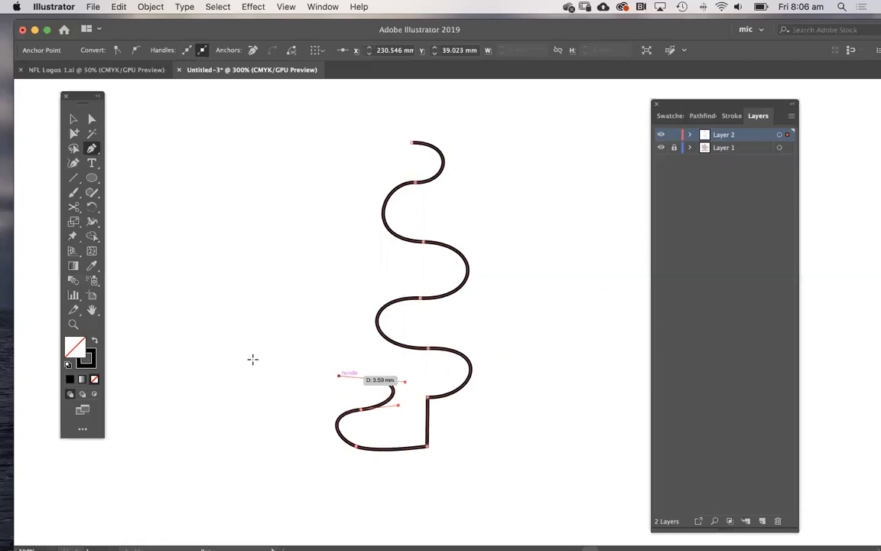
left_click_drag(247, 351, 245, 304)
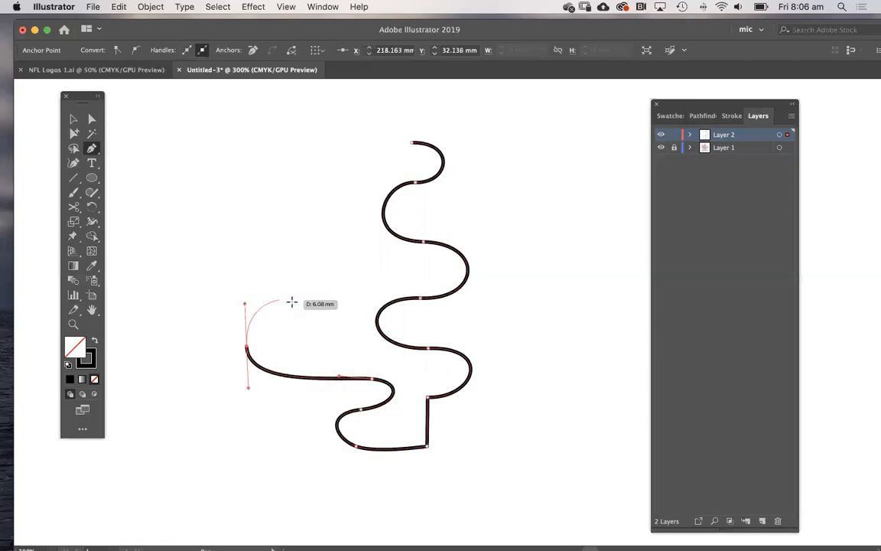
left_click_drag(356, 301, 284, 257)
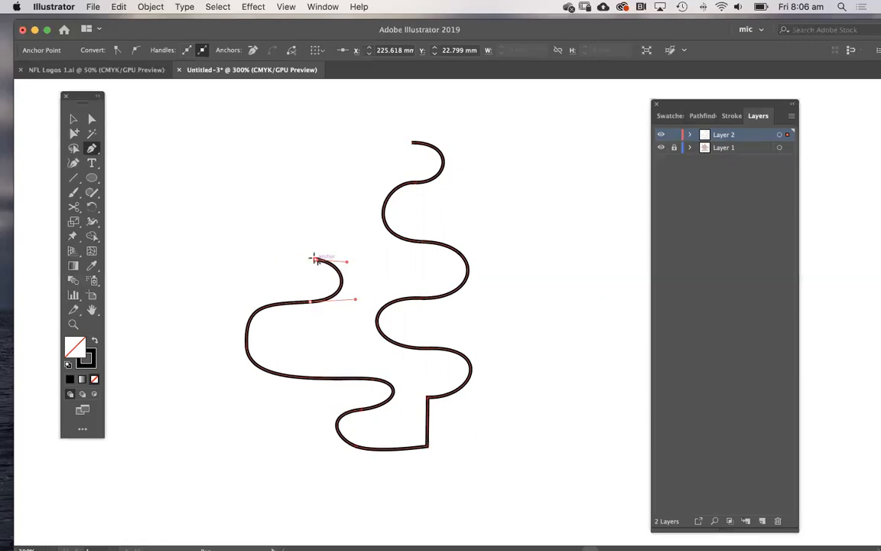
Step: Close the practice path at its starting point with a straight segment and further curves, and delete the whole shape
left_click(315, 184)
left_click_drag(350, 174, 357, 156)
left_click(322, 149)
left_click_drag(412, 144, 456, 147)
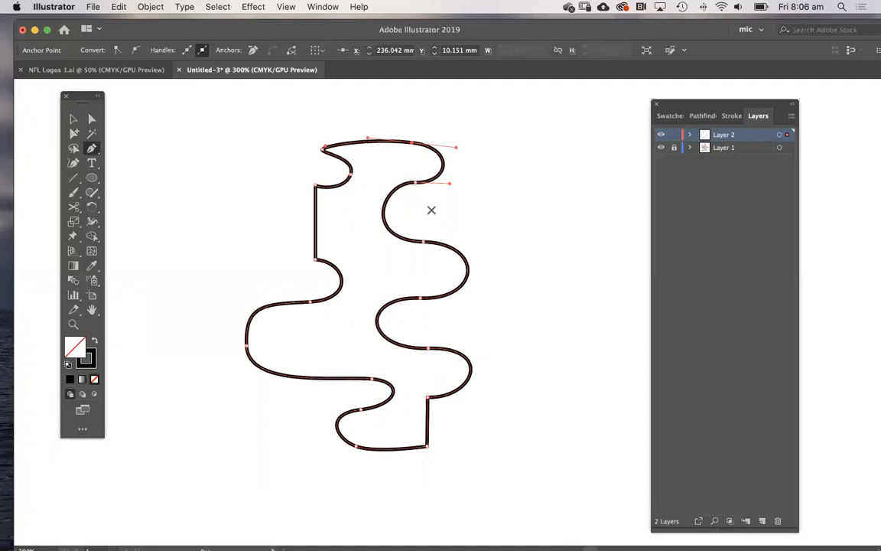
key("Delete")
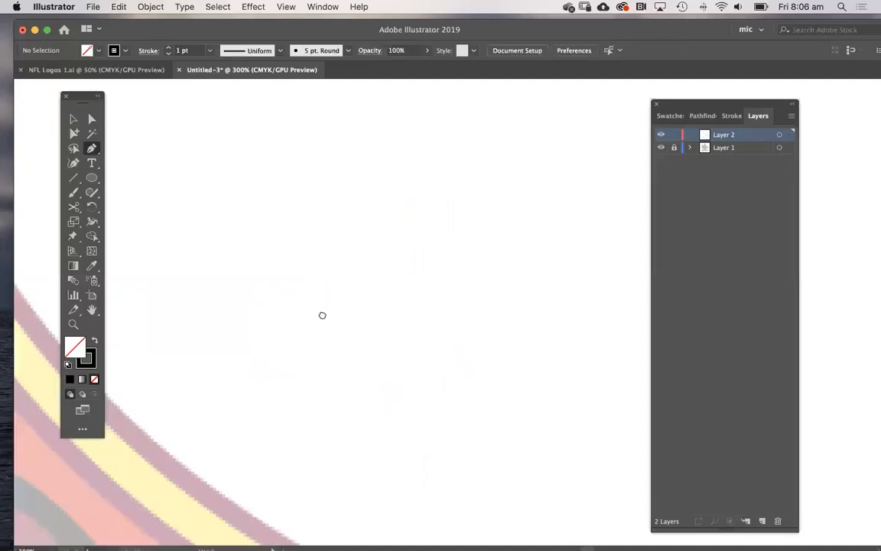
Step: Zoom to 150% on the bird's head, make the black stroke the active colour, and move the layers list clear of the logo
key("super+1")
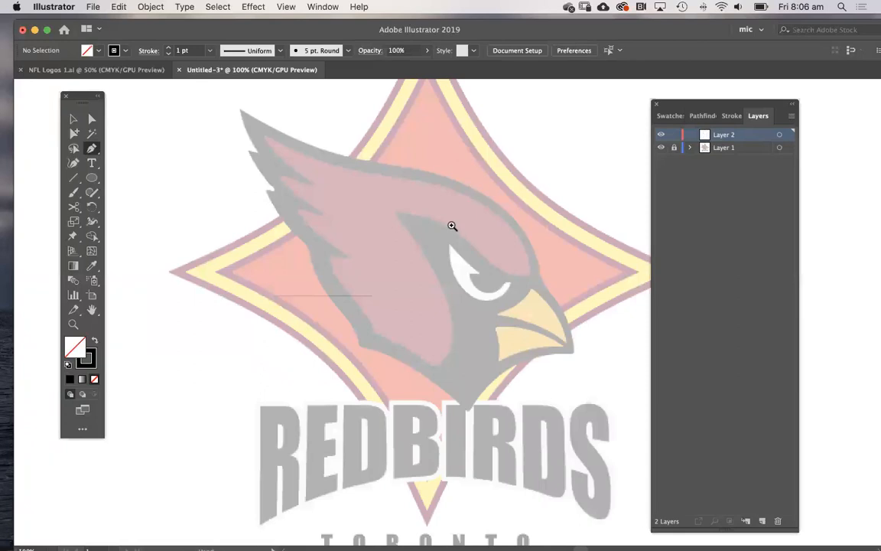
key("super+equal")
scroll(436, 226, "down", 2)
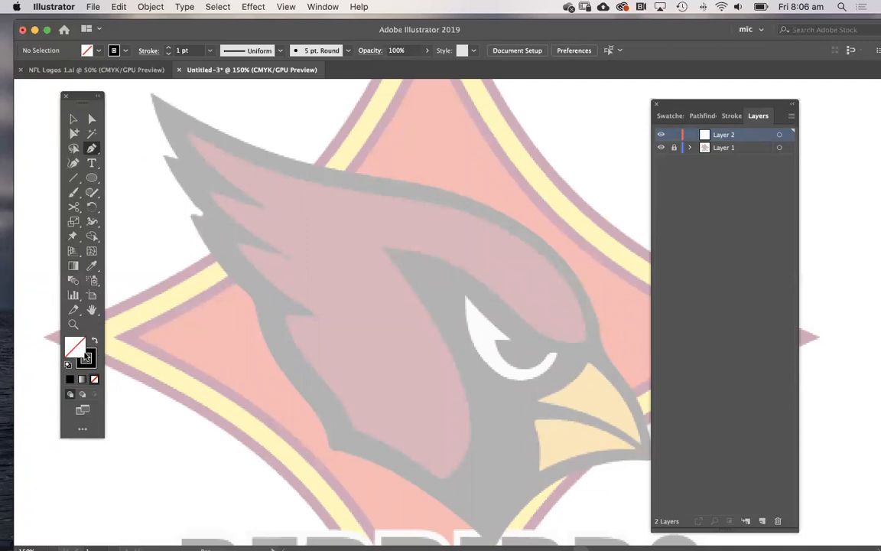
left_click(92, 353)
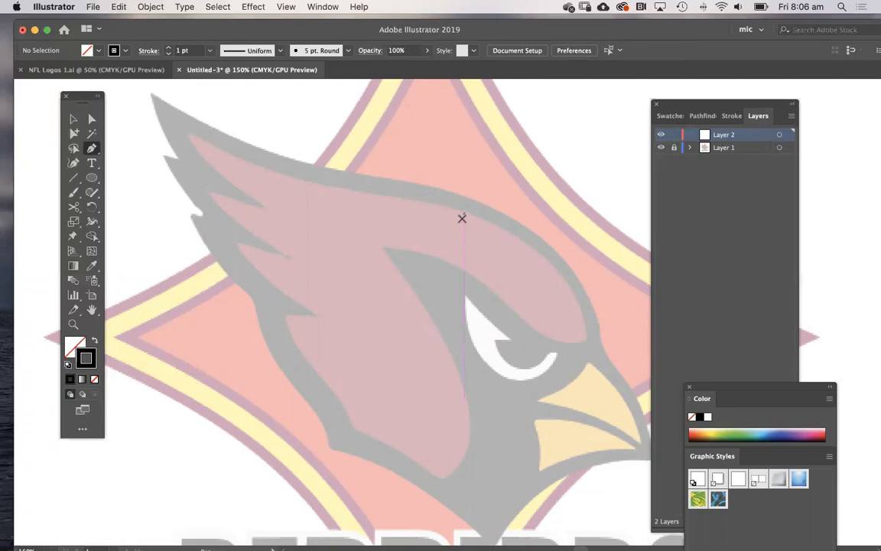
left_click_drag(691, 108, 766, 111)
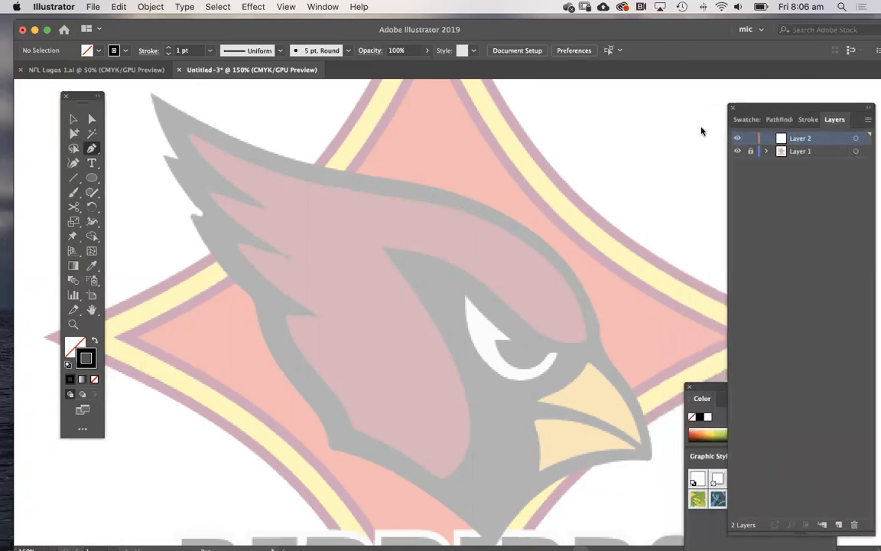
Step: Trace the bird's upper outline with the Pen tool from the crest tip over the head to the beak tip, with a corner where the beak begins
left_click(152, 94)
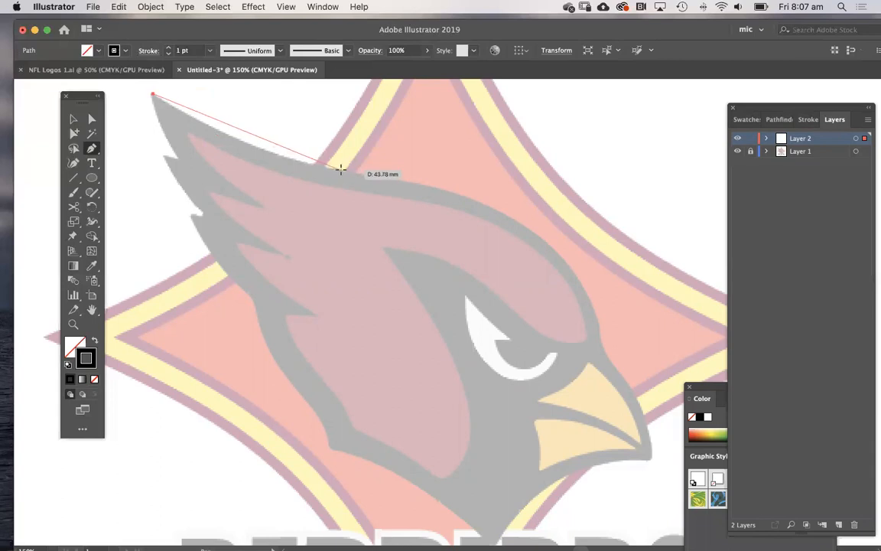
mouse_move(345, 170)
left_mouse_down()
mouse_move(379, 186)
mouse_move(437, 181)
left_mouse_up()
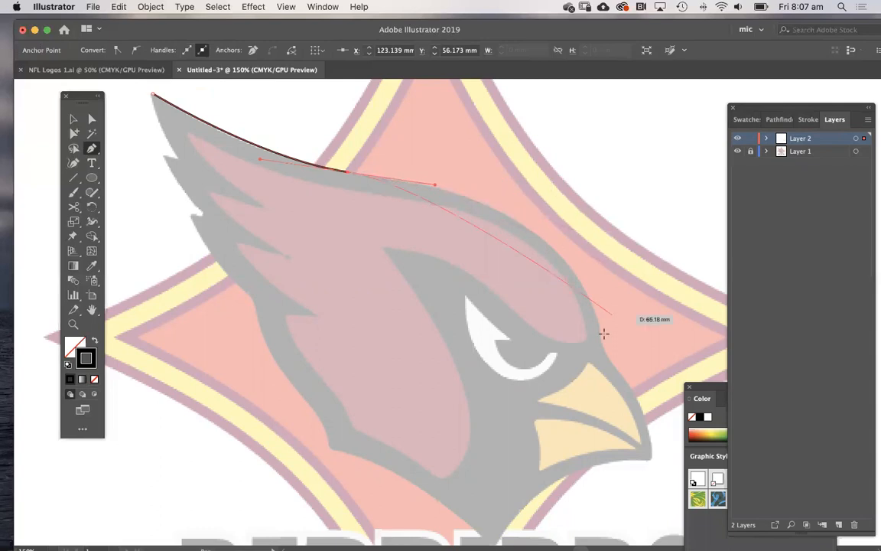
left_click_drag(599, 345, 610, 476)
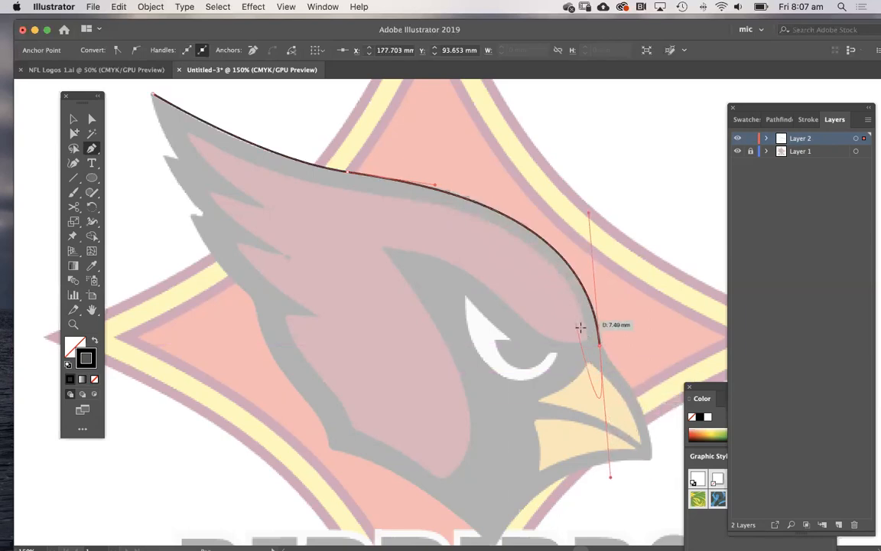
left_click(600, 345)
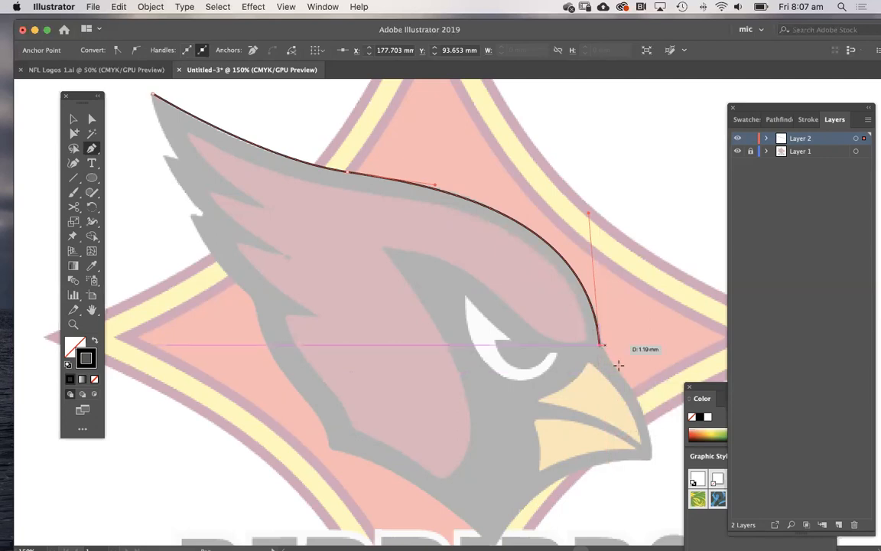
left_click(653, 461)
left_click_drag(655, 481, 653, 511)
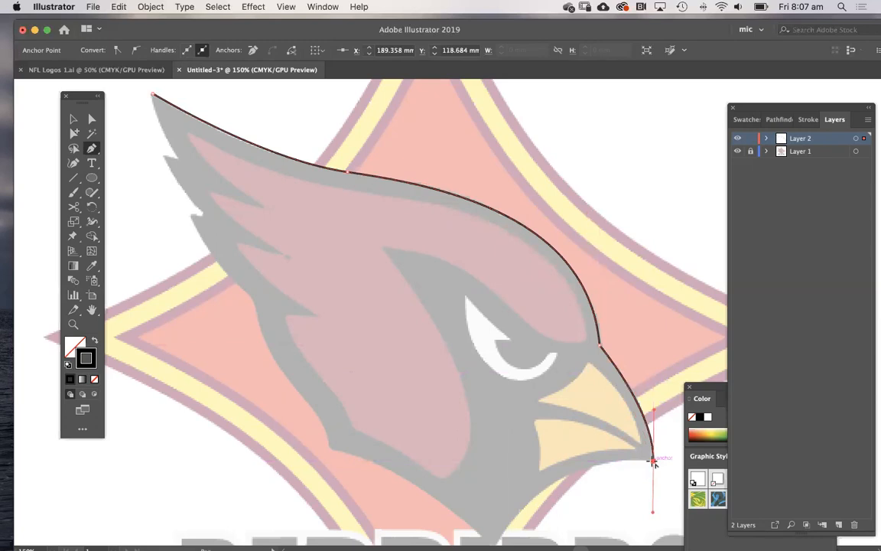
Step: Continue the head outline with curves under the beak to the throat point and on to the lower neck corner, with corner anchors at each
left_click_drag(635, 440, 619, 333)
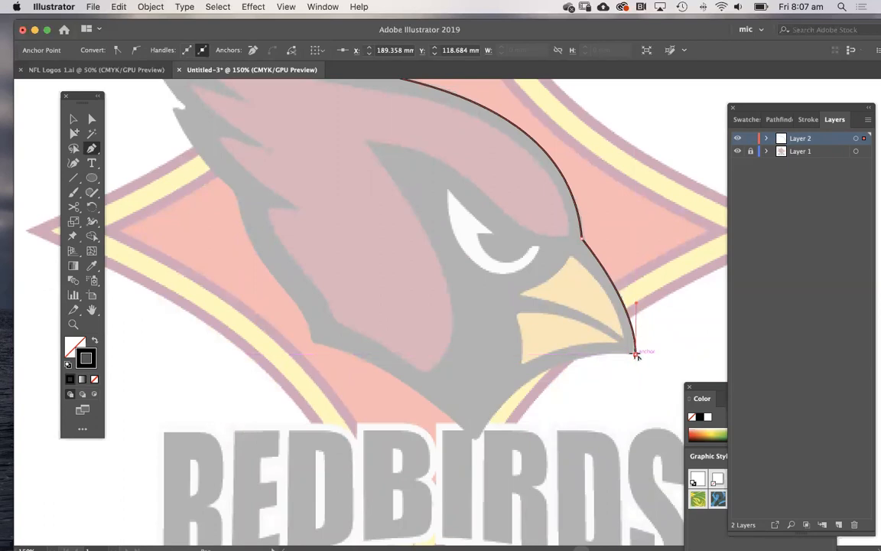
left_click_drag(475, 443, 429, 533)
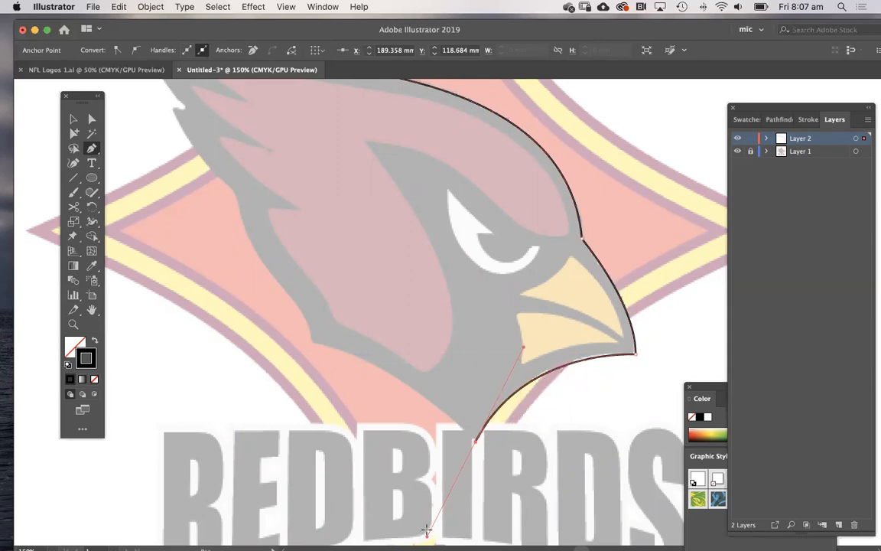
left_click(475, 441)
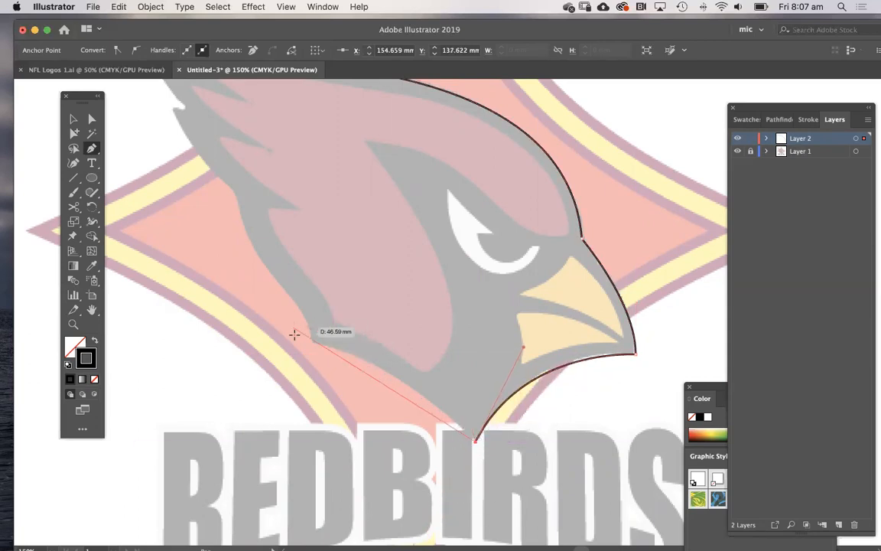
left_click_drag(211, 315, 207, 311)
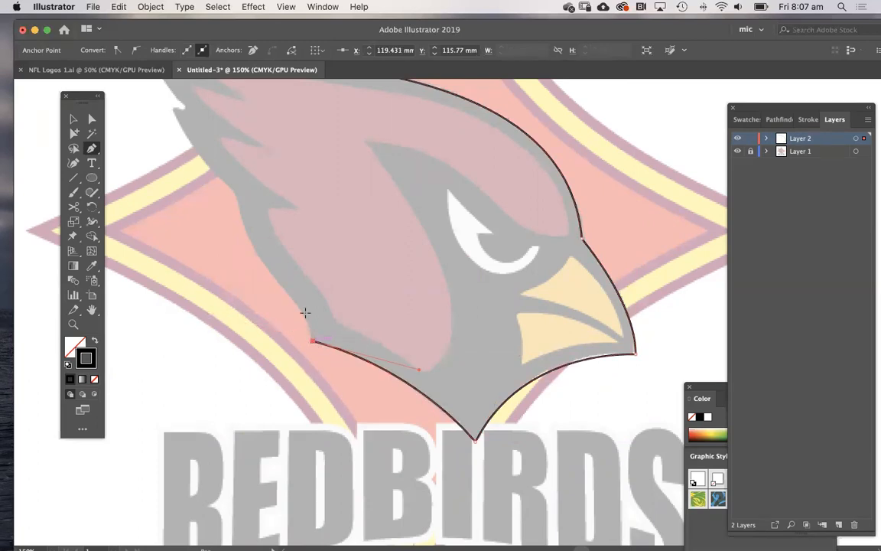
Step: Trace the back of the neck with curves from the lower neck corner up to the tip of the lowest outer feather
scroll(311, 291, "up", 3)
scroll(311, 291, "left", 2)
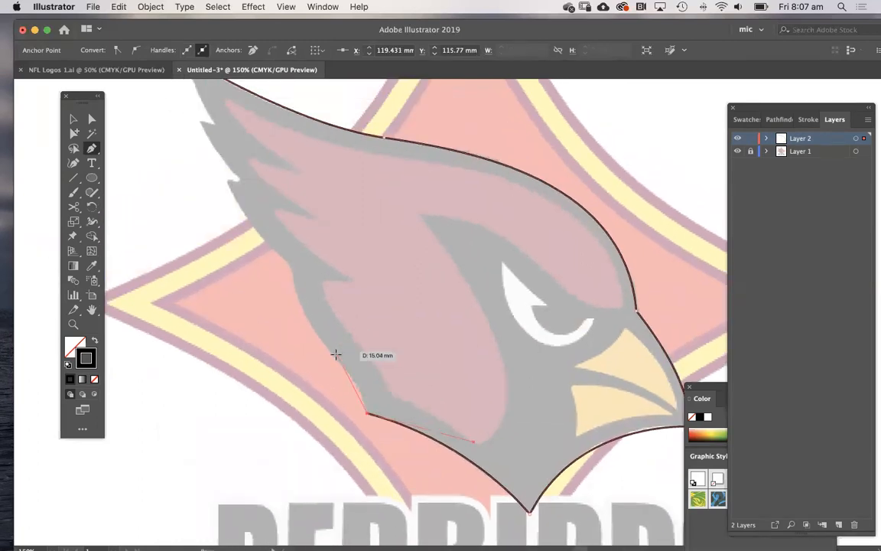
left_click_drag(334, 355, 311, 339)
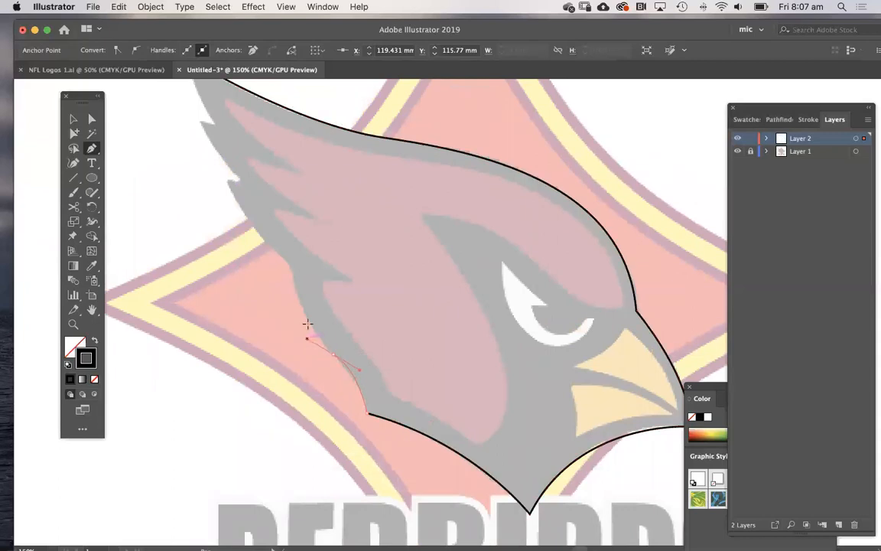
left_click_drag(292, 267, 291, 247)
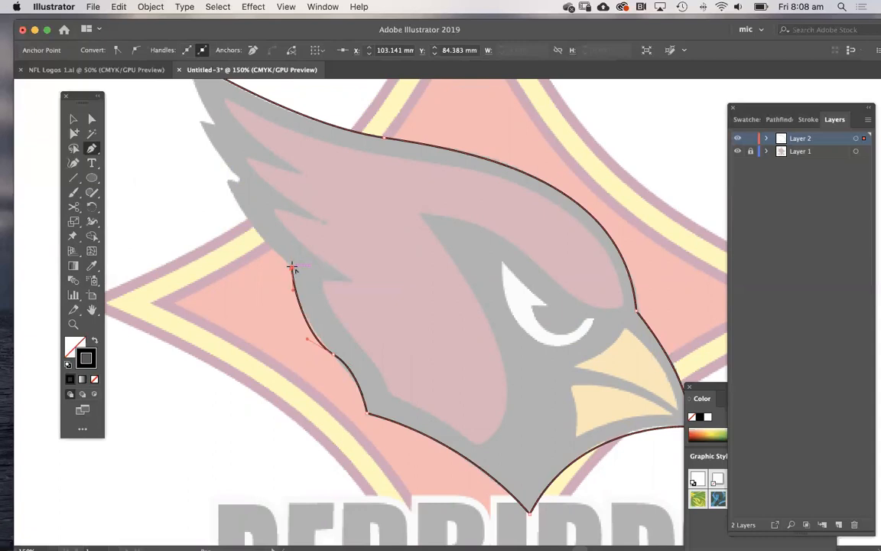
left_click_drag(227, 184, 207, 140)
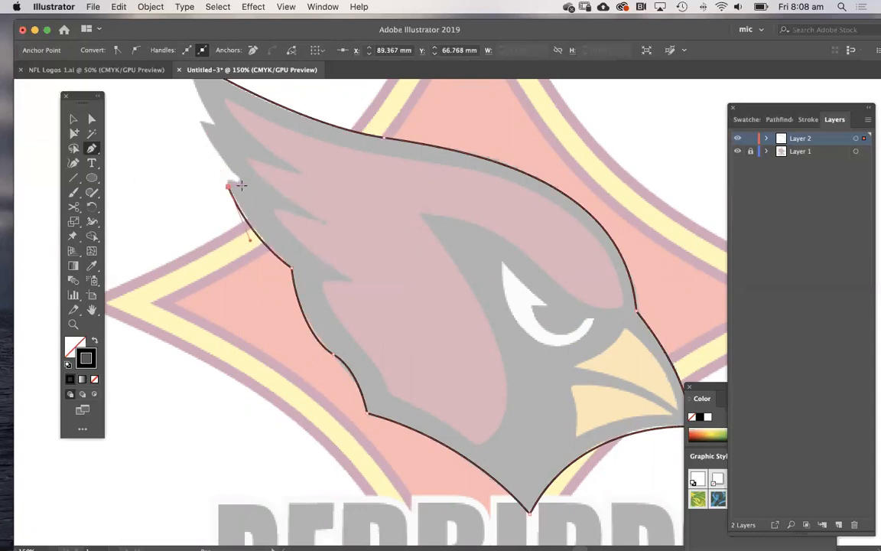
Step: Trace the outer feather notches up the crest and close the head outline at the crest tip
scroll(239, 231, "up", 5)
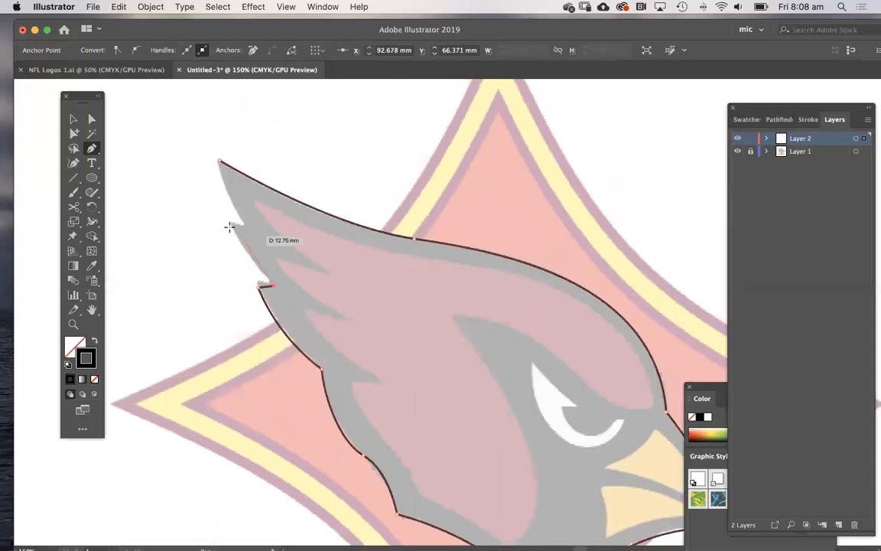
left_click_drag(230, 222, 219, 200)
left_click(229, 220)
left_click(220, 163)
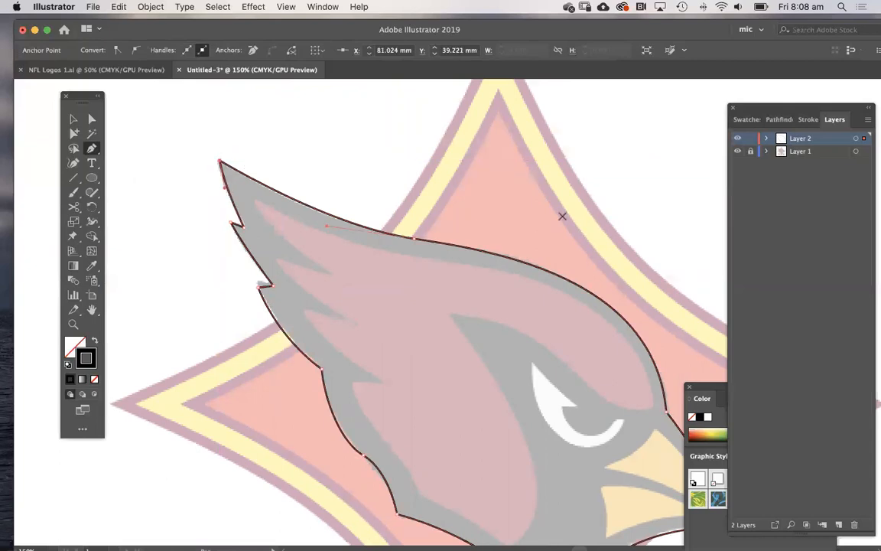
Step: Start a new path at the inner red area's crest tip and trace its upper edge to a corner just above the beak
scroll(471, 321, "down", 3)
scroll(382, 268, "right", 3)
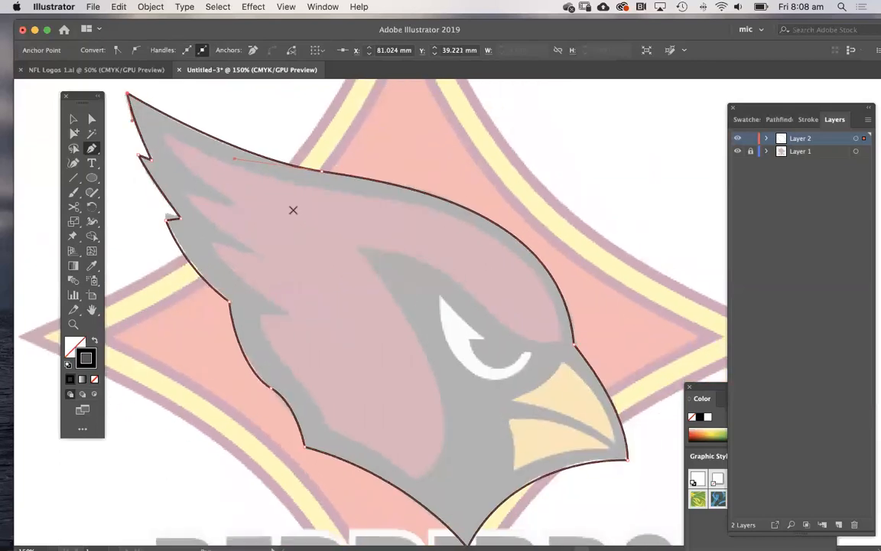
left_click(164, 136)
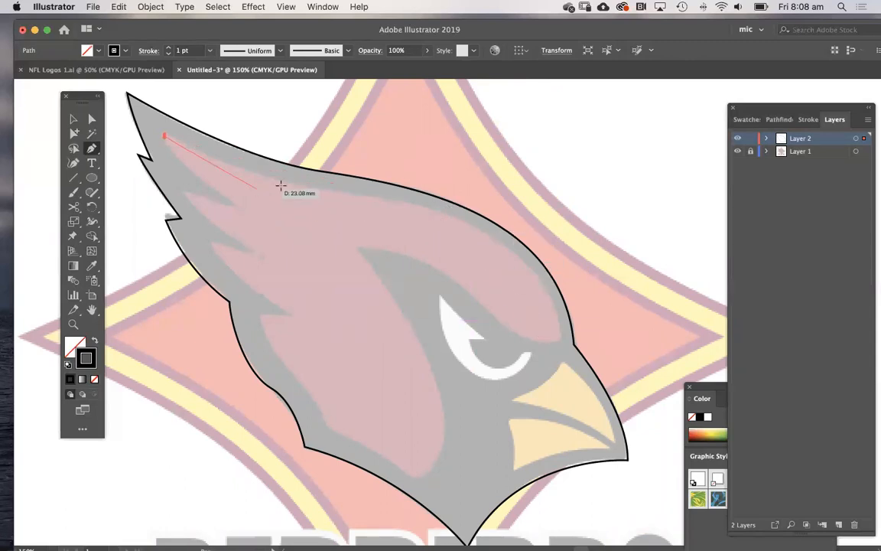
left_click_drag(345, 196, 384, 198)
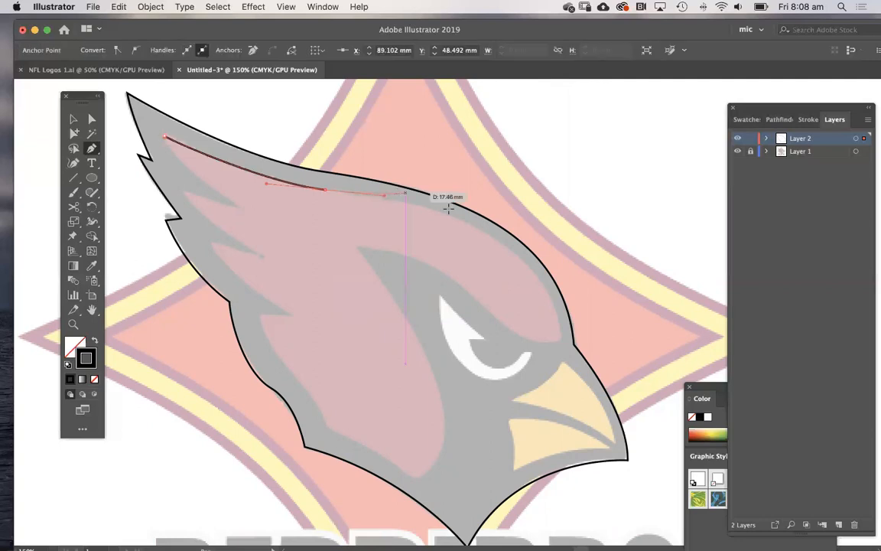
left_click_drag(558, 342, 580, 476)
left_click(559, 342)
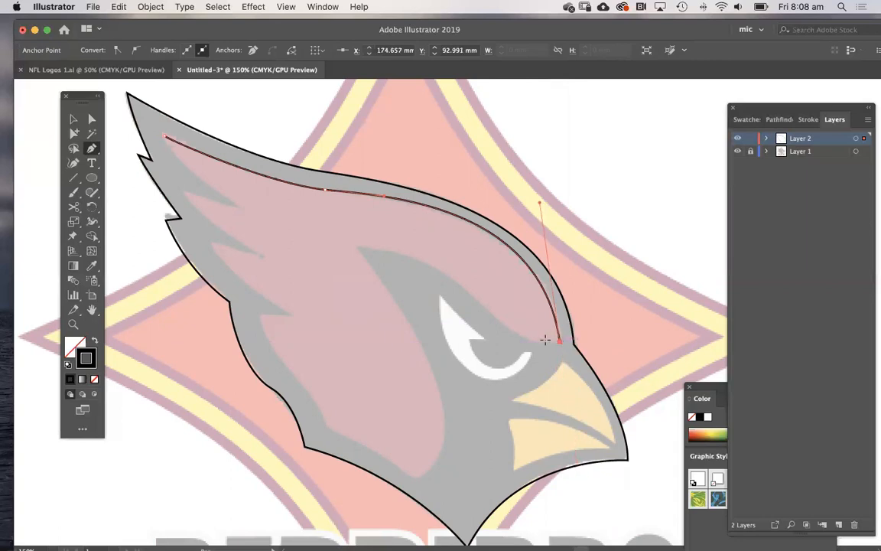
Step: Trace the red area's brow edge back to its sharp point and curve down the cheek to the bottom, with a corner at the point
left_click(469, 299, "super")
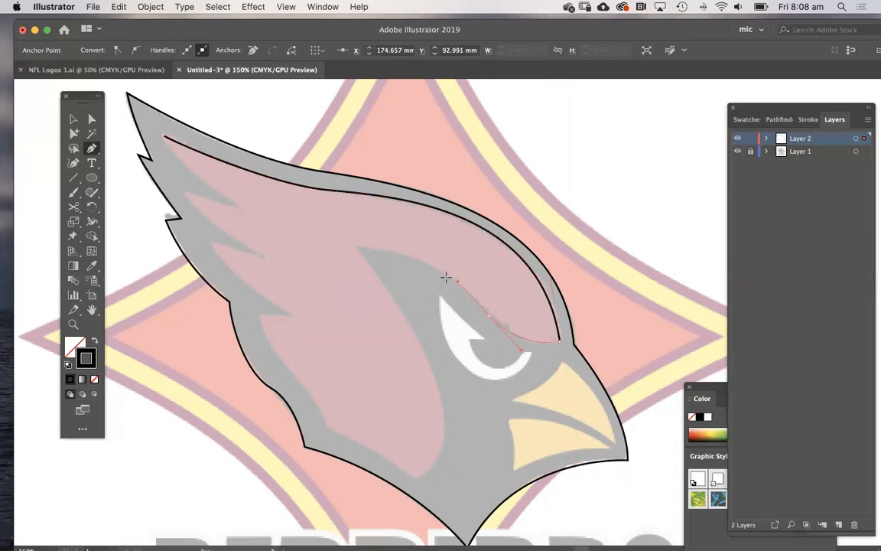
left_click_drag(354, 247, 280, 244)
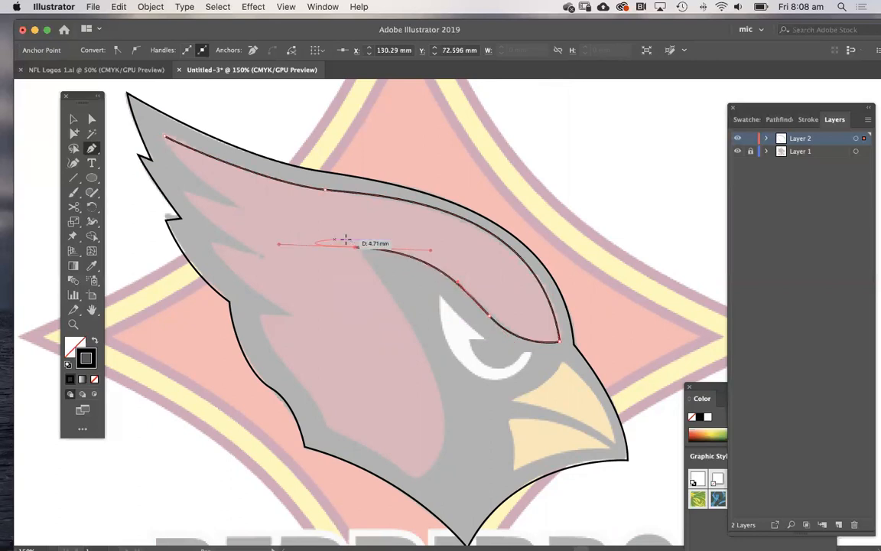
left_click(354, 247)
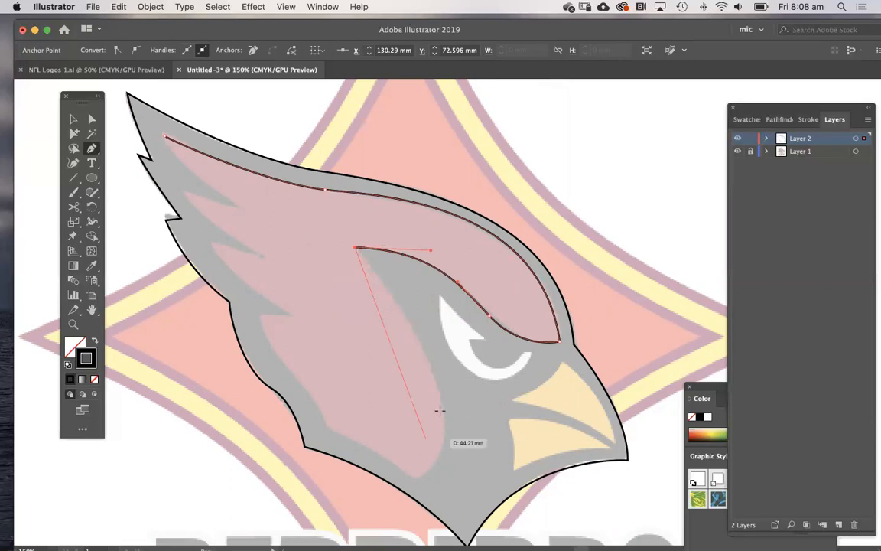
left_click_drag(445, 421, 447, 504)
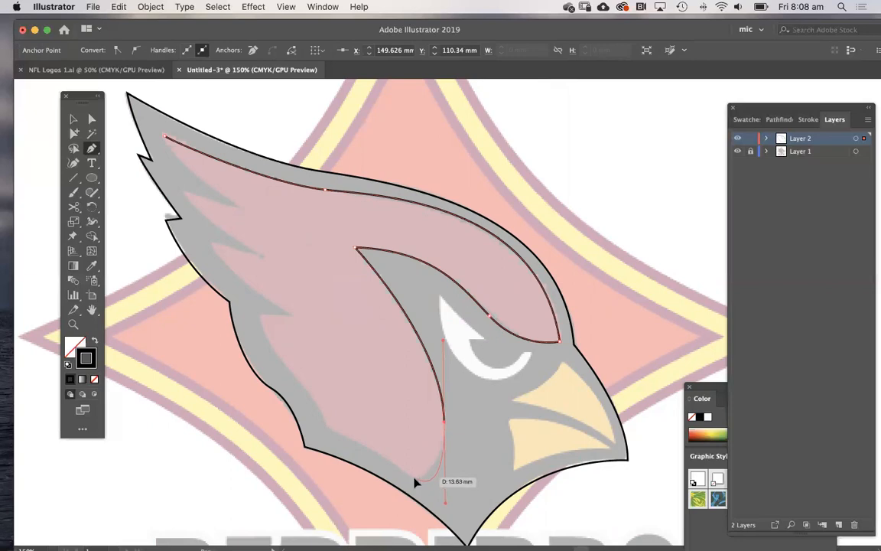
left_click_drag(416, 477, 75, 116)
Step: Refine the red area's path with Direct Selection by shortening the lower cheek handle and shifting the brow anchor above the eye
left_click(90, 118)
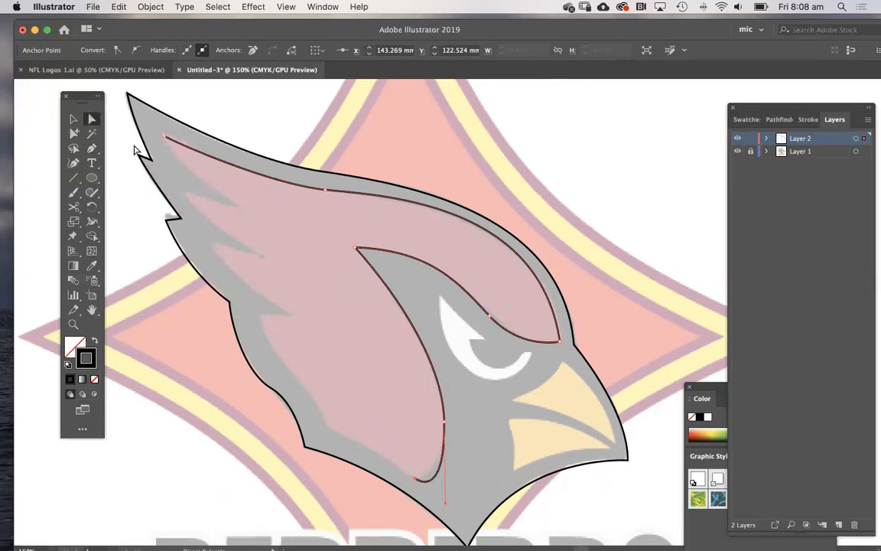
left_click_drag(446, 502, 447, 476)
left_click(411, 334)
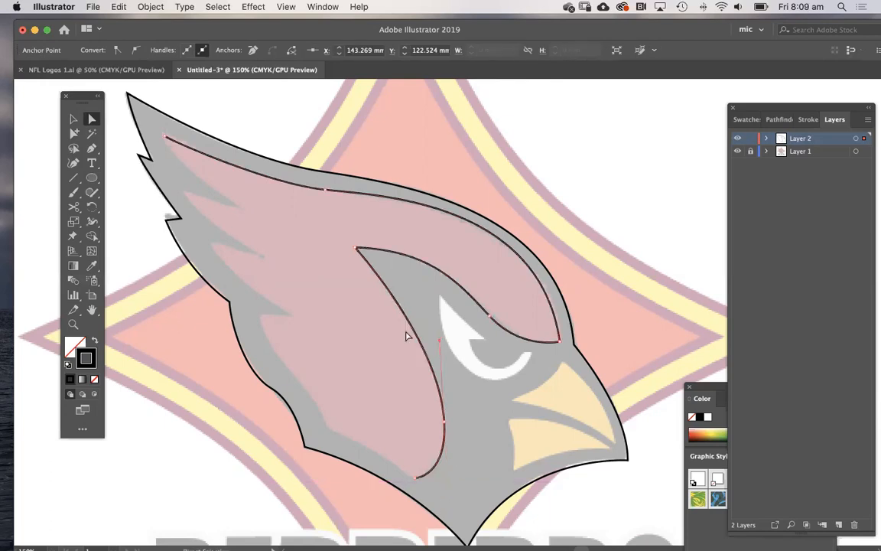
left_click_drag(488, 327, 482, 317)
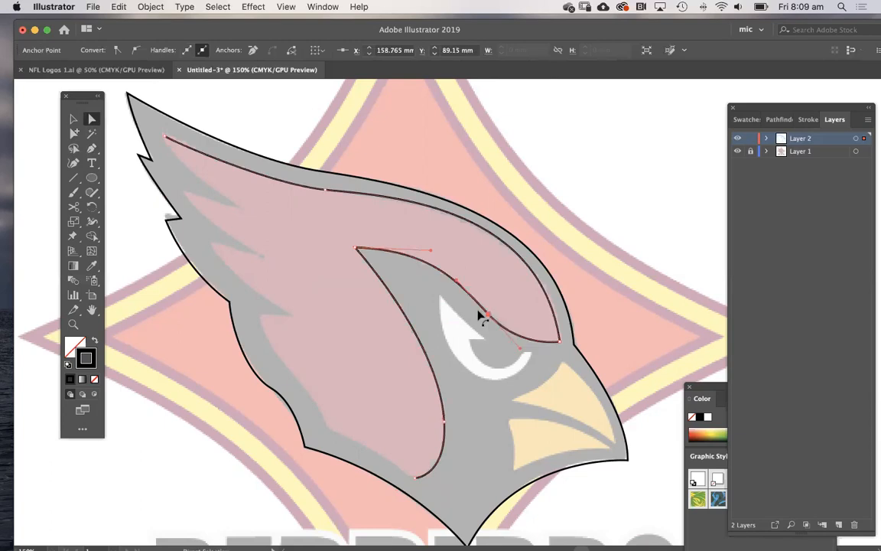
Step: Resume the red area's path with the Pen tool, tracing its lower edge and the neck curve up to the lowest feather tip
left_click(98, 149)
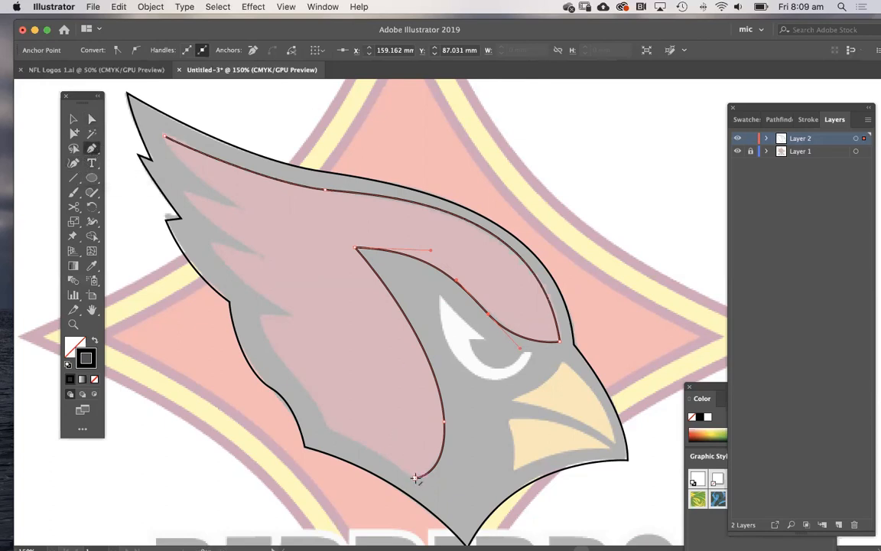
left_click_drag(415, 478, 286, 367)
left_click_drag(269, 324, 258, 285)
left_click(259, 299, "super")
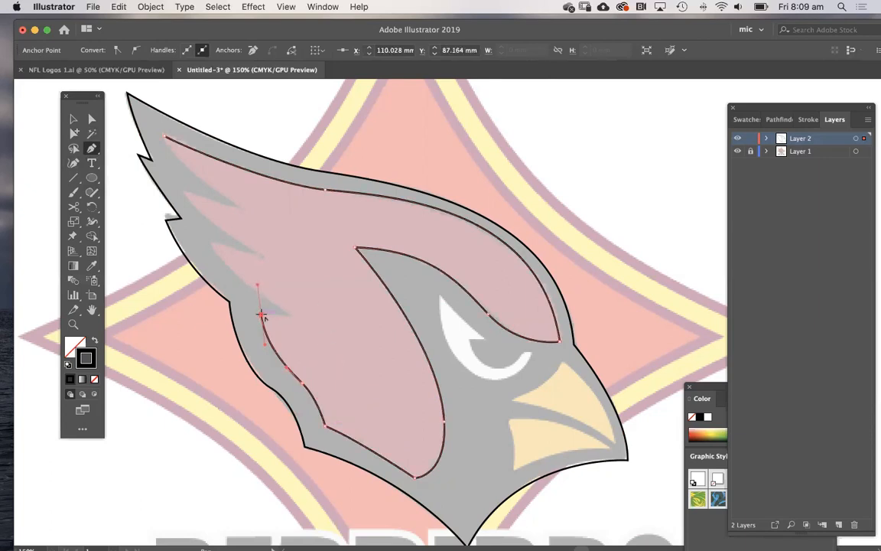
Step: Trace the red area's three feather notches with corners and curves, and close the path at its crest tip
left_click(291, 313)
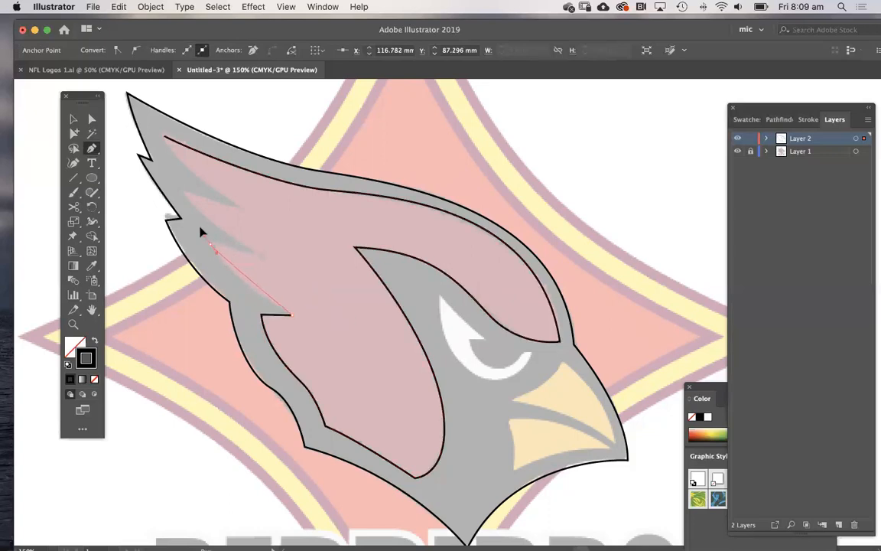
left_click_drag(188, 204, 189, 205)
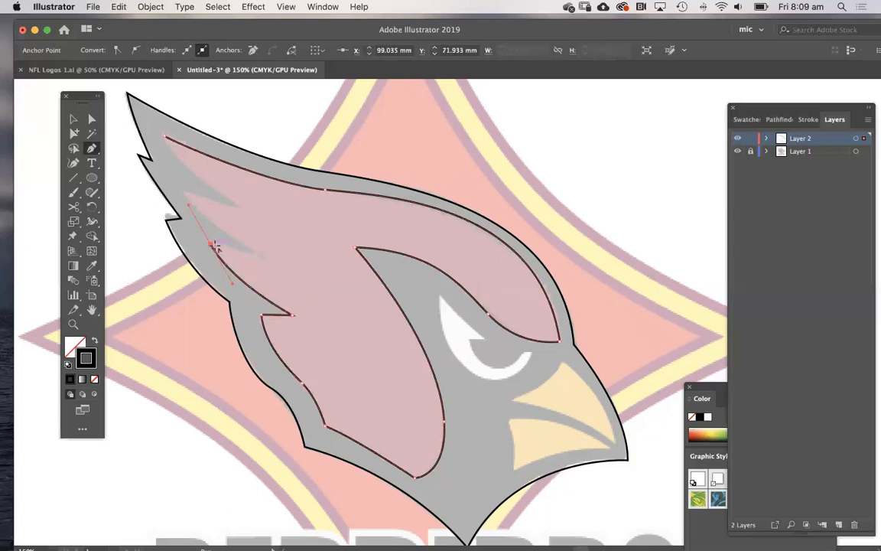
left_click(254, 254)
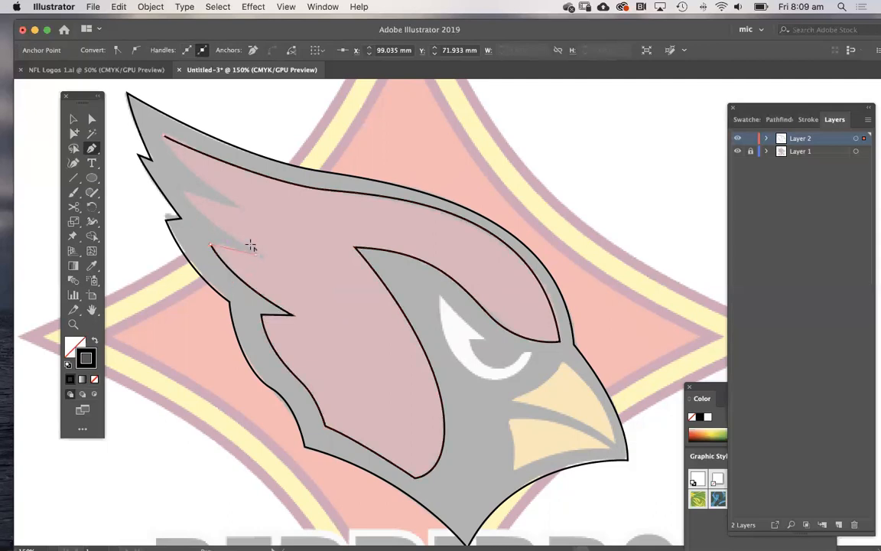
left_click_drag(185, 191, 172, 168)
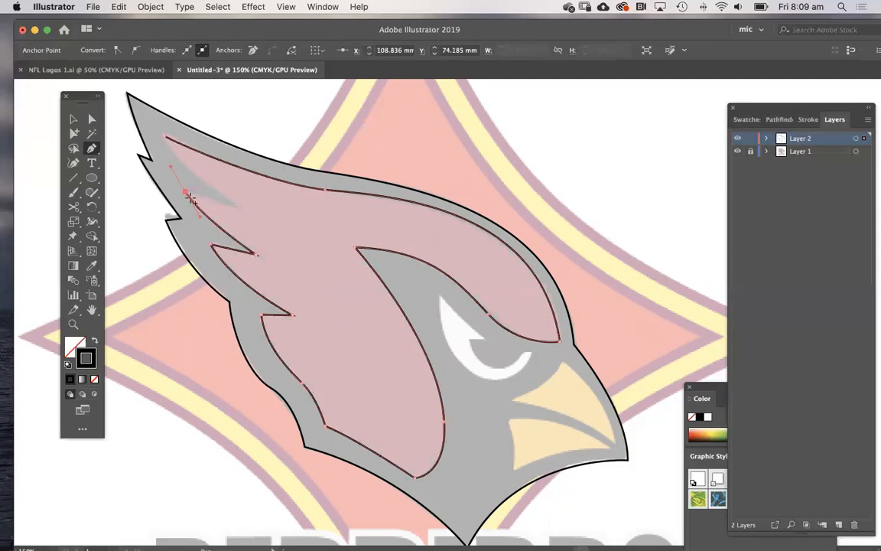
left_click(225, 201)
left_click_drag(164, 136, 159, 130)
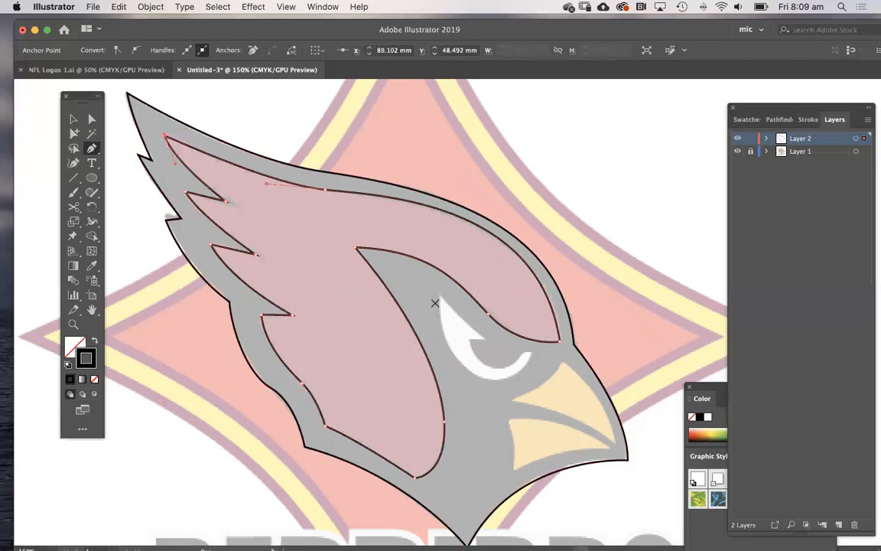
Step: Trace the white eye shape as a closed path at 200% zoom, with straight corners and curved inner and outer edges
left_click(462, 329)
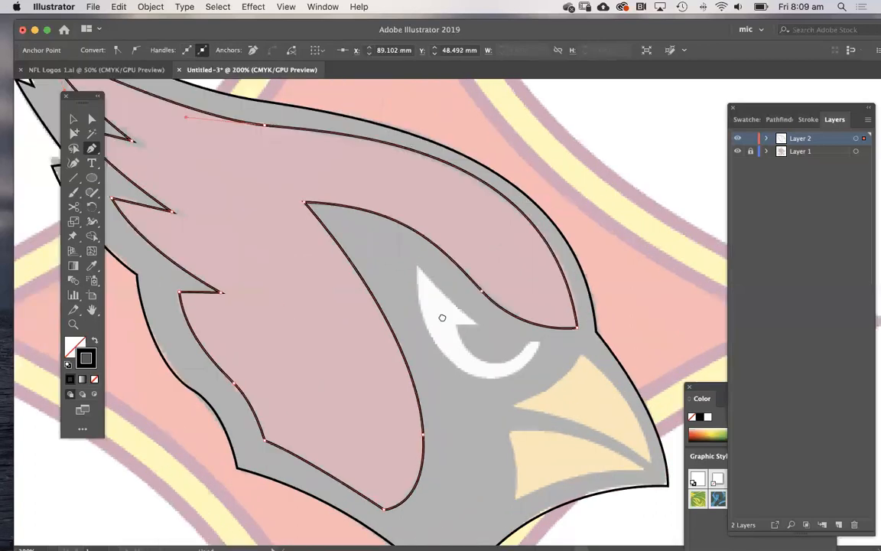
left_click(367, 253)
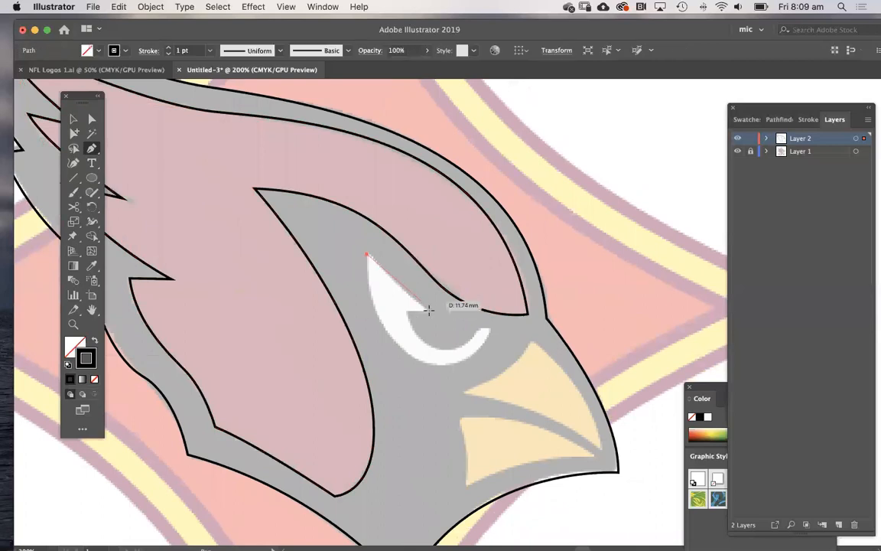
left_click_drag(431, 312, 480, 329)
left_click(491, 330)
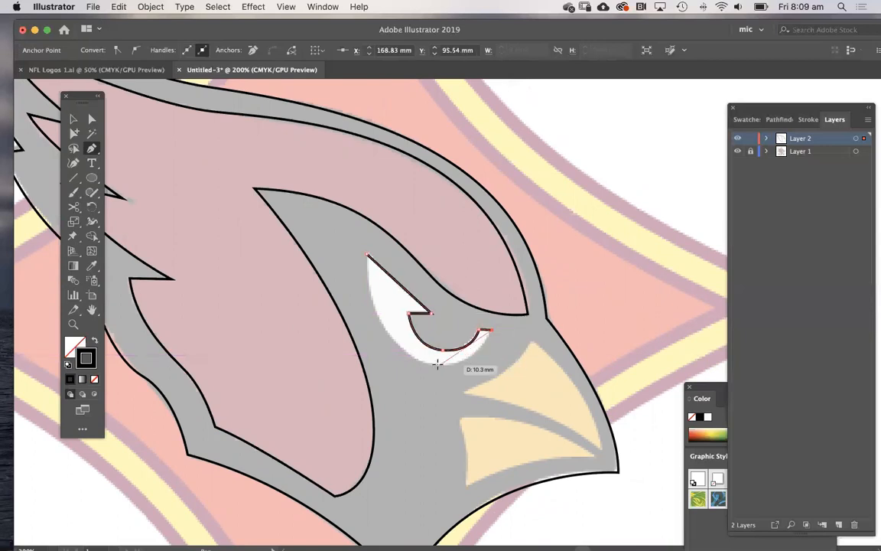
left_click_drag(429, 362, 378, 359)
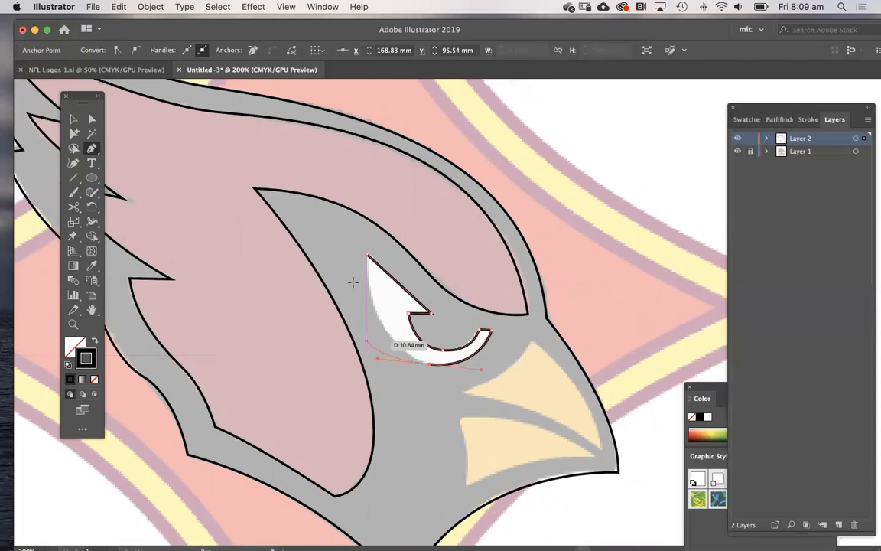
left_click_drag(368, 256, 370, 222)
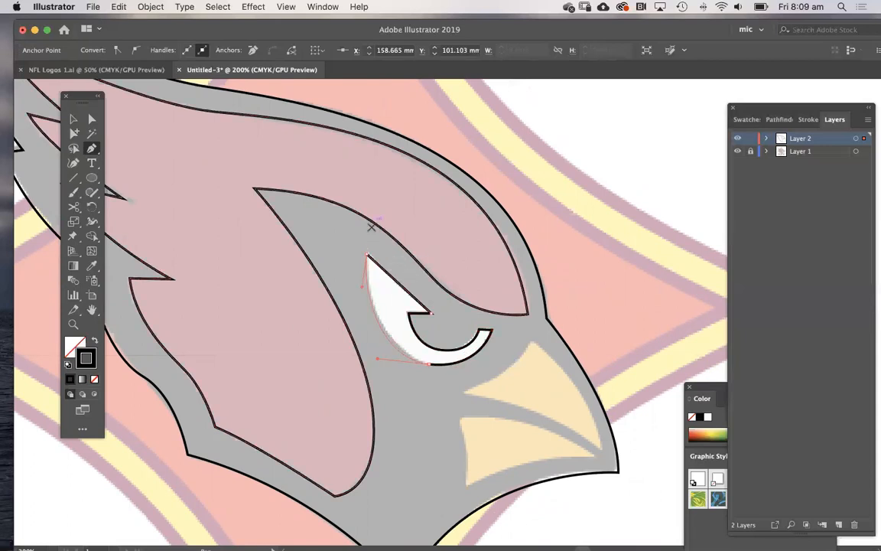
Step: Trace the upper beak as a closed path with the Pen tool, curving its three sides between sharp corners
left_click(463, 389)
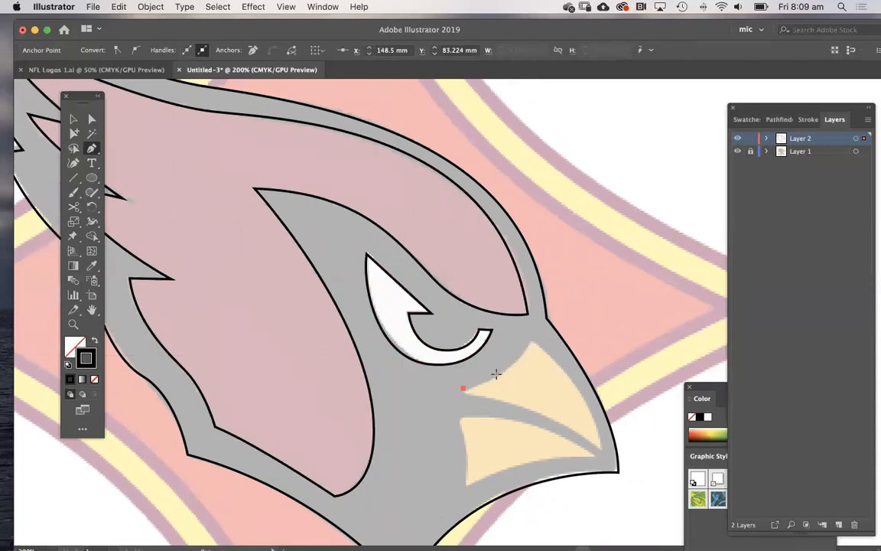
left_click_drag(548, 321, 547, 320)
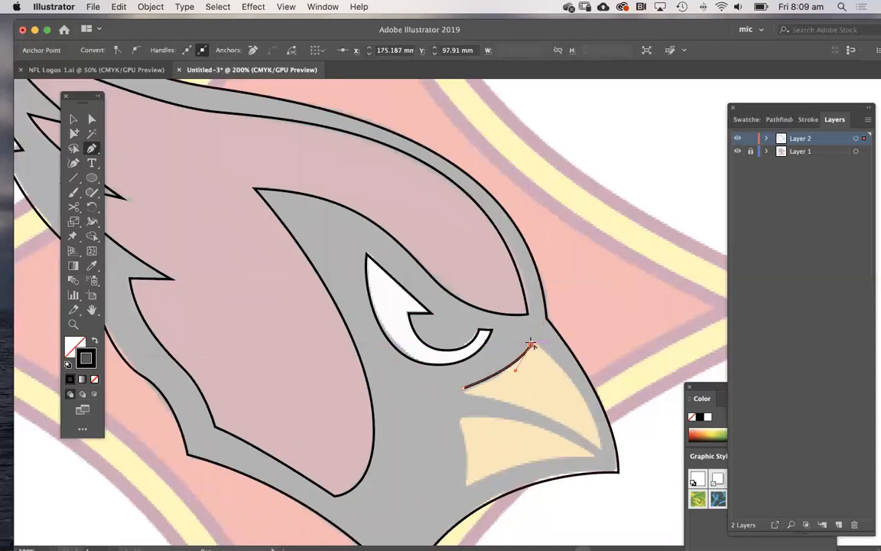
left_click_drag(602, 457, 609, 503)
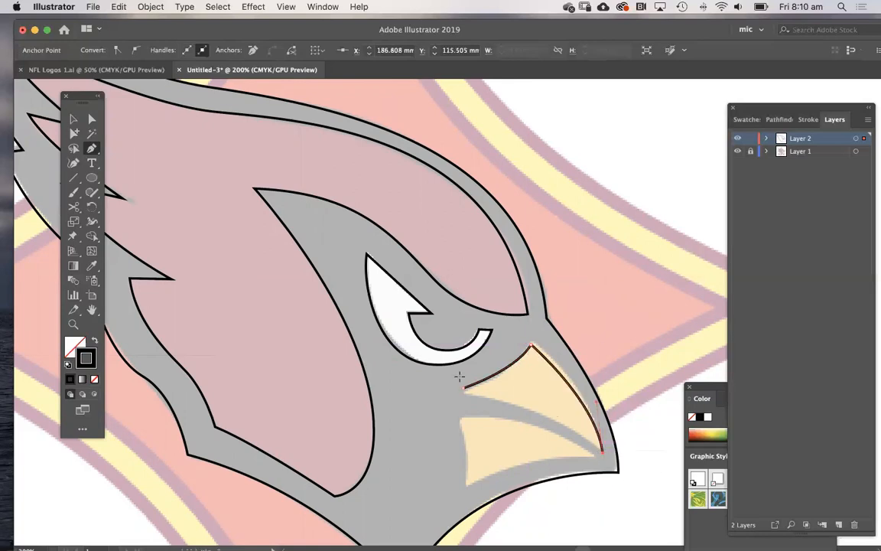
left_click_drag(463, 388, 389, 374)
Step: Trace the lower beak as a closed path with the Pen tool, using curved sides between its three corners
left_click(460, 419)
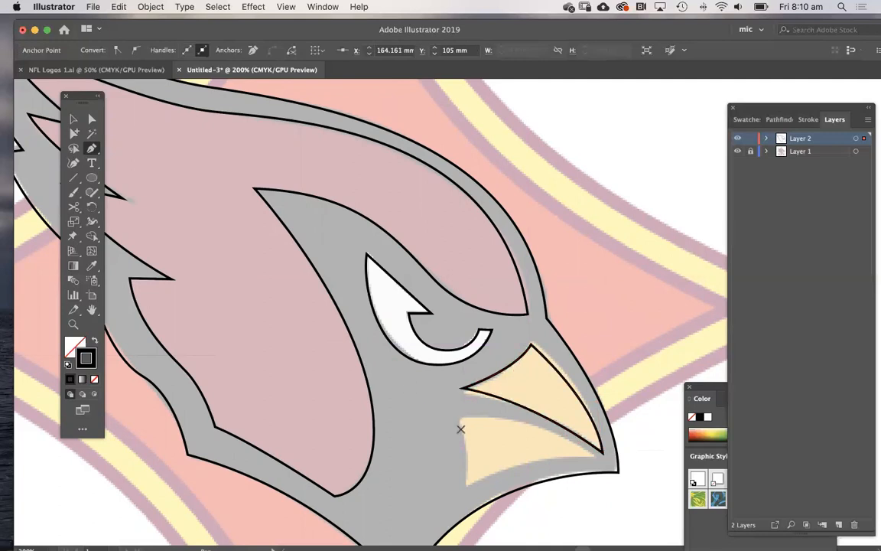
left_click_drag(466, 487, 459, 514)
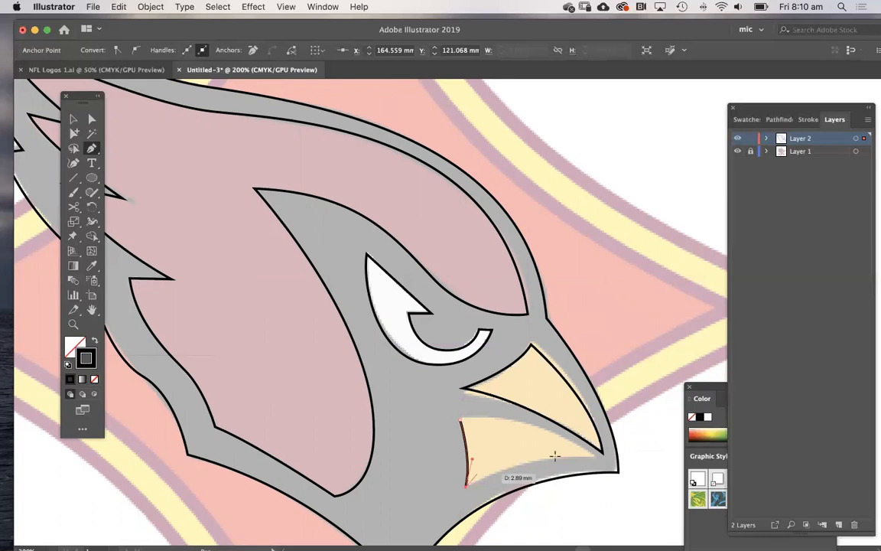
left_click_drag(596, 458, 643, 463)
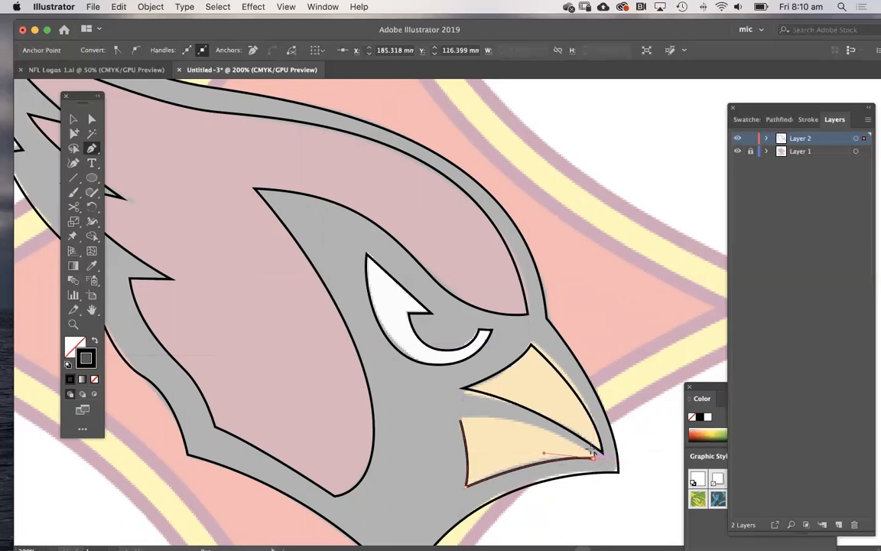
left_click_drag(457, 418, 367, 426)
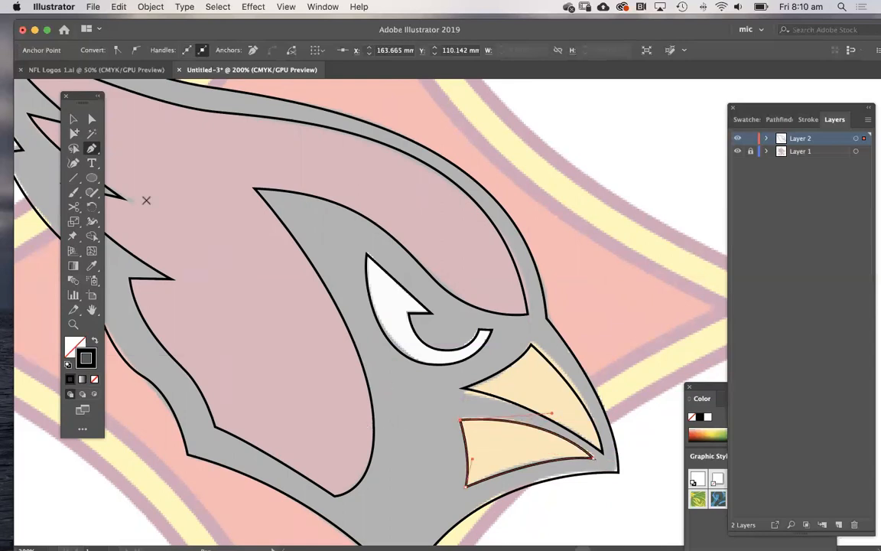
Step: Shift the upper beak's inner corner anchor down about 1 mm with Direct Selection
left_click(92, 120)
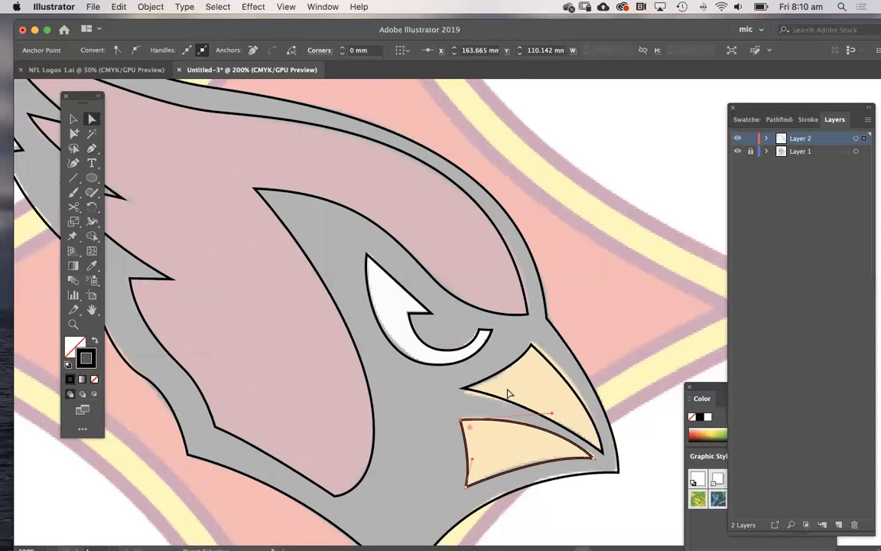
left_click(463, 388)
left_click(446, 390)
left_click(465, 389)
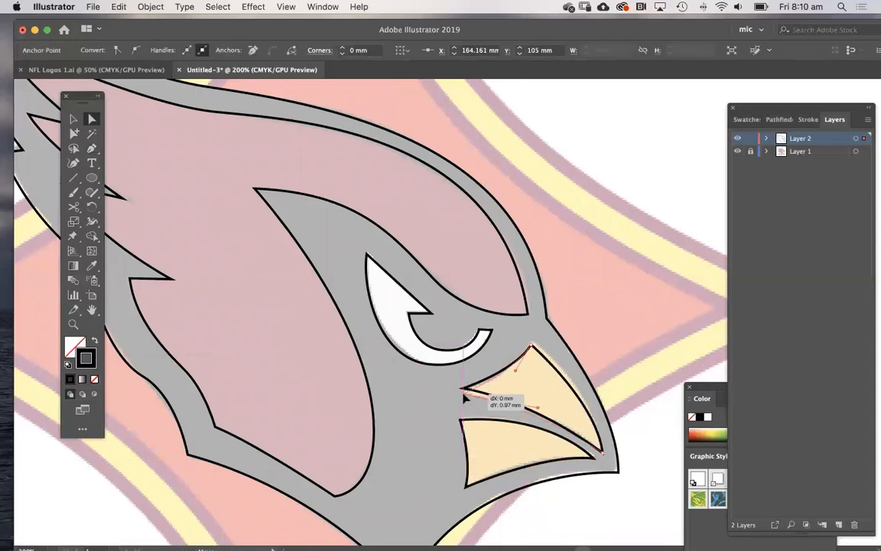
left_click(455, 394)
Step: Select the red area's top-edge curve with Direct Selection and fine-tune its handle, working at 150% zoom
left_click_drag(320, 382, 480, 322)
left_click(478, 324)
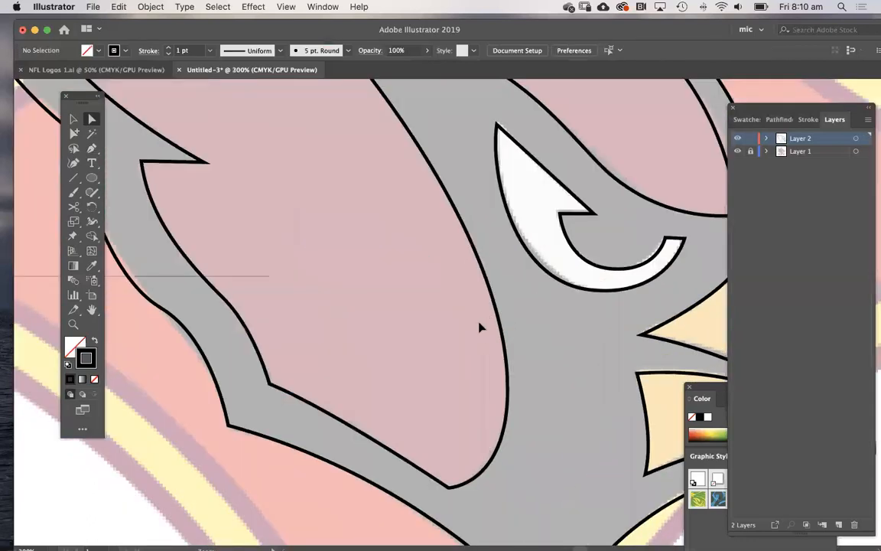
key("super+minus")
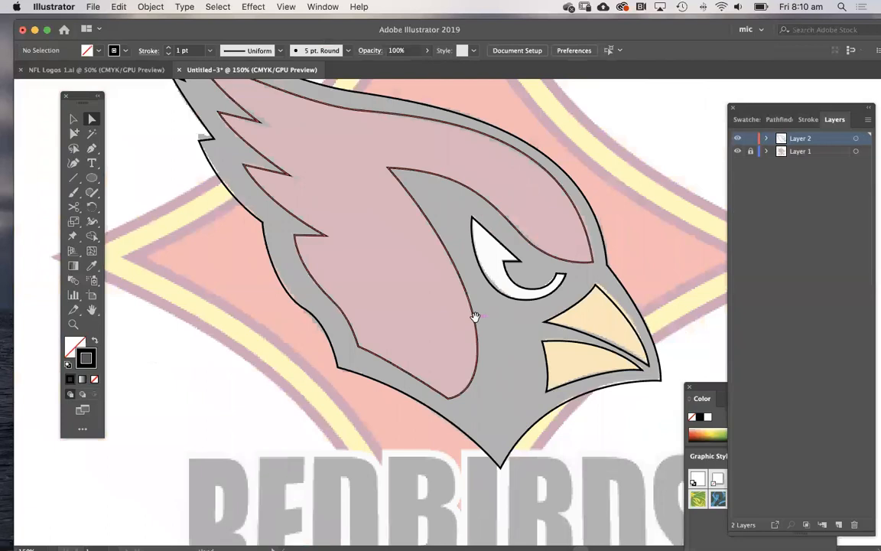
scroll(428, 283, "up", 3)
scroll(428, 283, "right", 2)
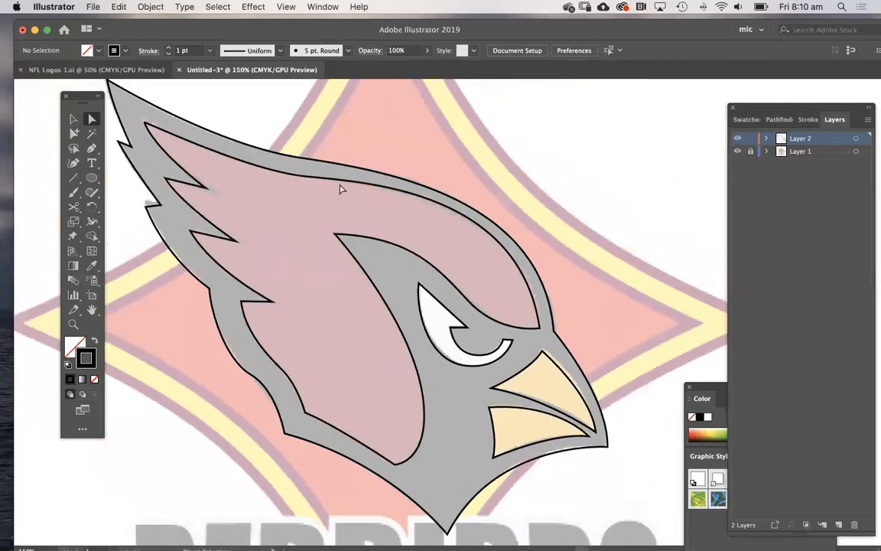
left_click(341, 189)
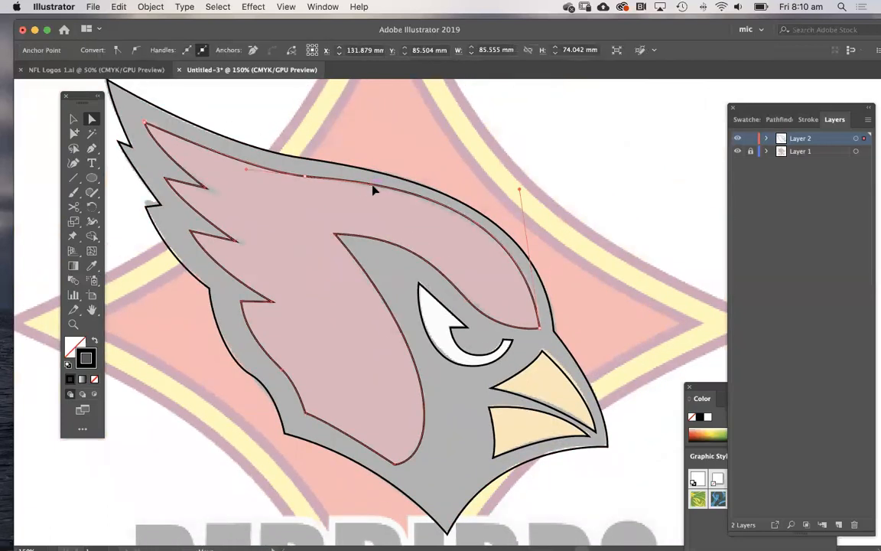
left_click(310, 196)
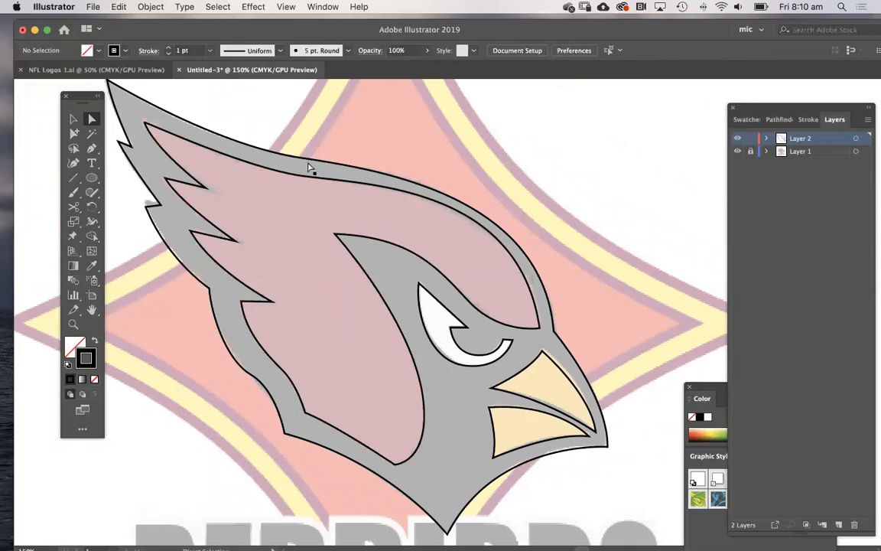
Step: Fill the eye shape with the muted brownish grey 937373
left_click(446, 316)
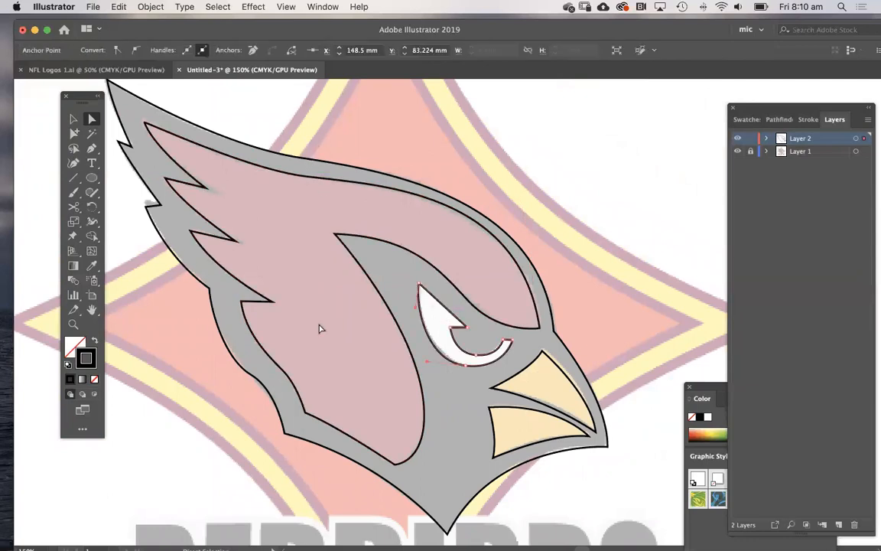
double_click(74, 346)
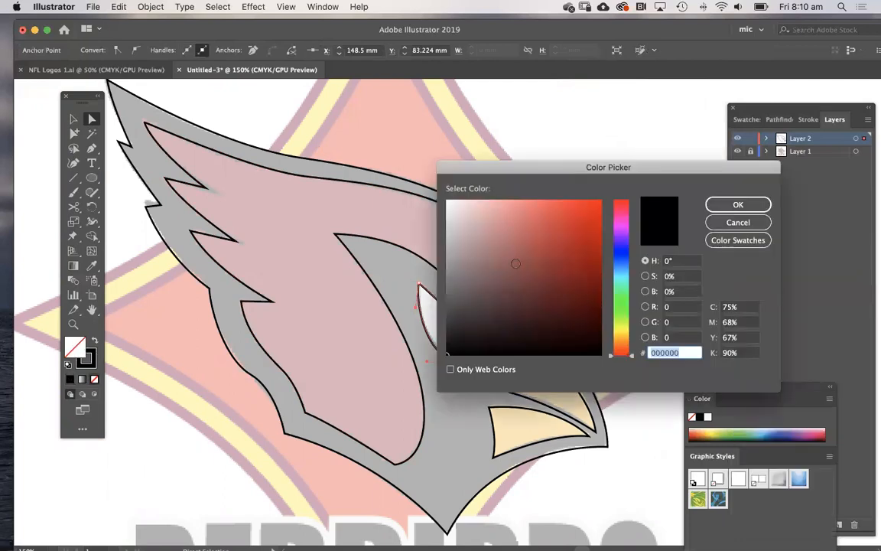
type("937373")
key("Return")
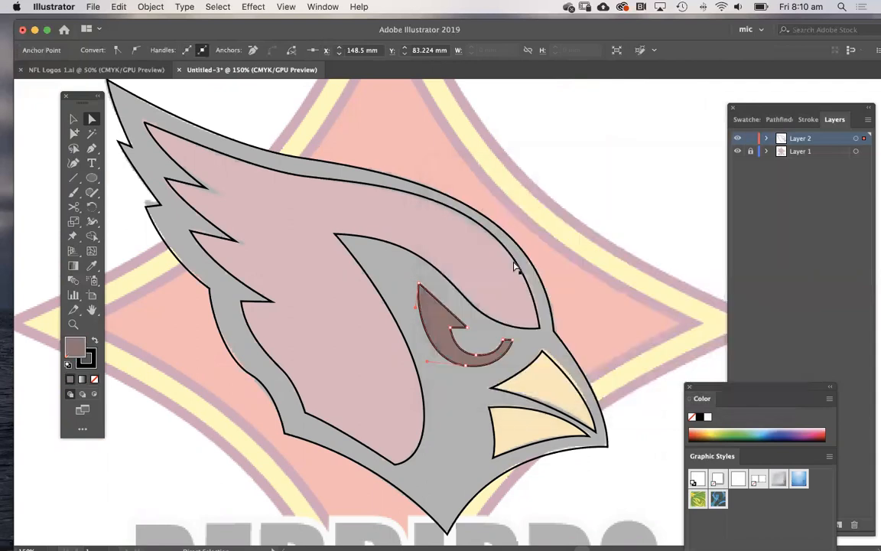
Step: Fill the feathered red area of the head with the red E21A1A
left_click(290, 303)
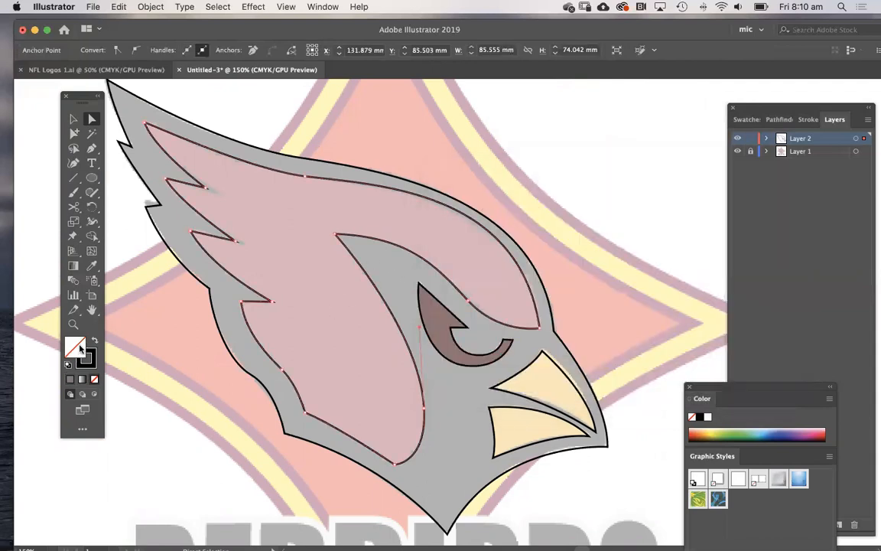
double_click(79, 348)
type("ED1C24")
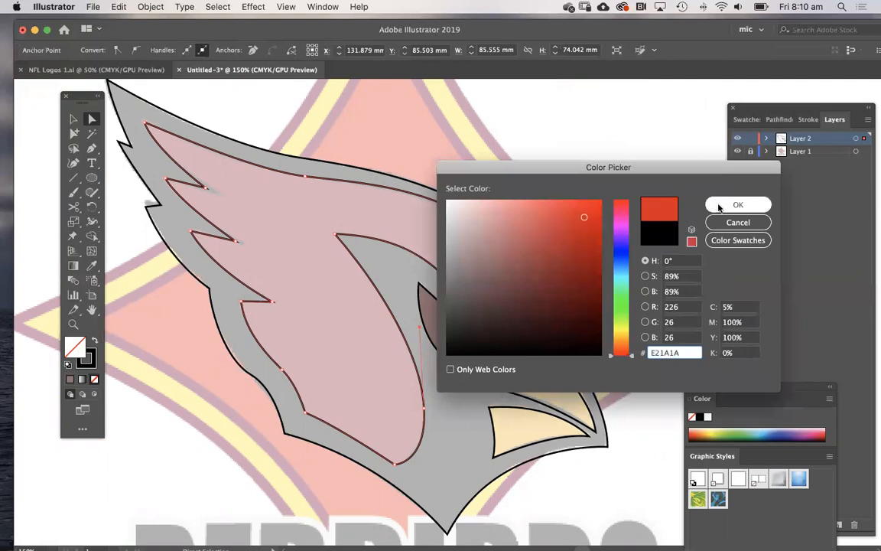
key("Return")
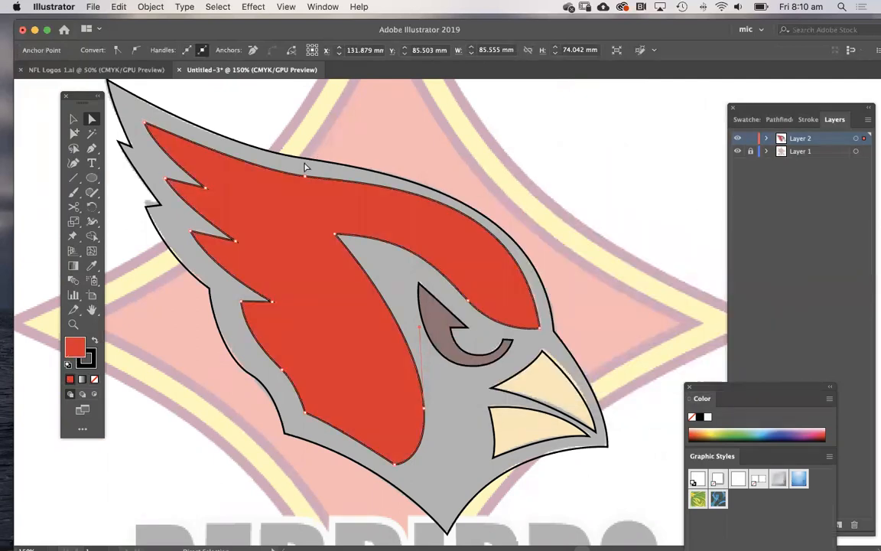
Step: Fill the outer bird head shape with the near-black colour 0F0101
left_click(260, 156)
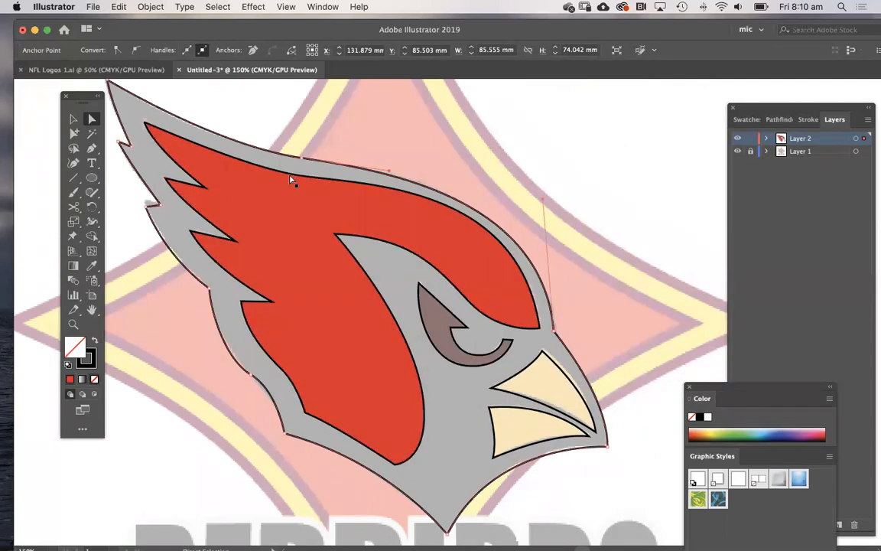
double_click(76, 352)
left_click_drag(545, 310, 595, 347)
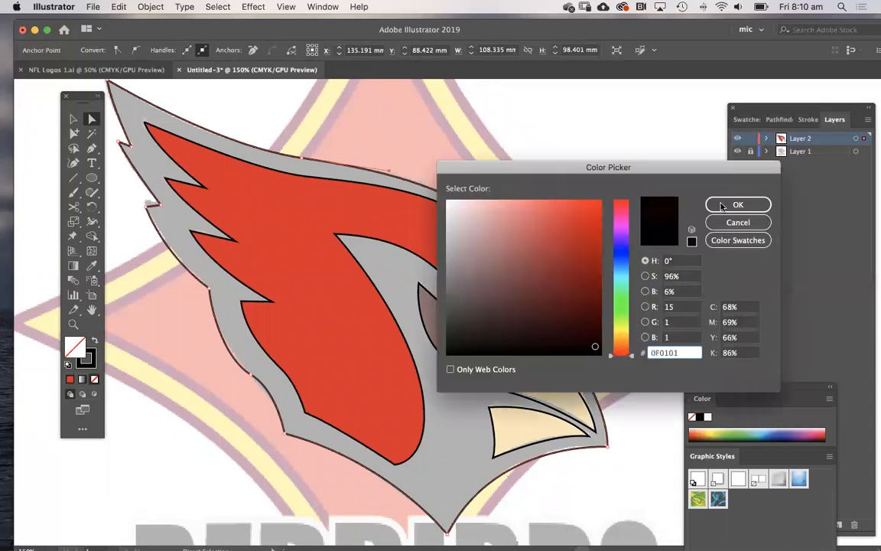
left_click(737, 205)
Step: Try to select the unfilled beak shapes on top of the black head in preview mode
left_click(540, 395)
left_click(596, 349)
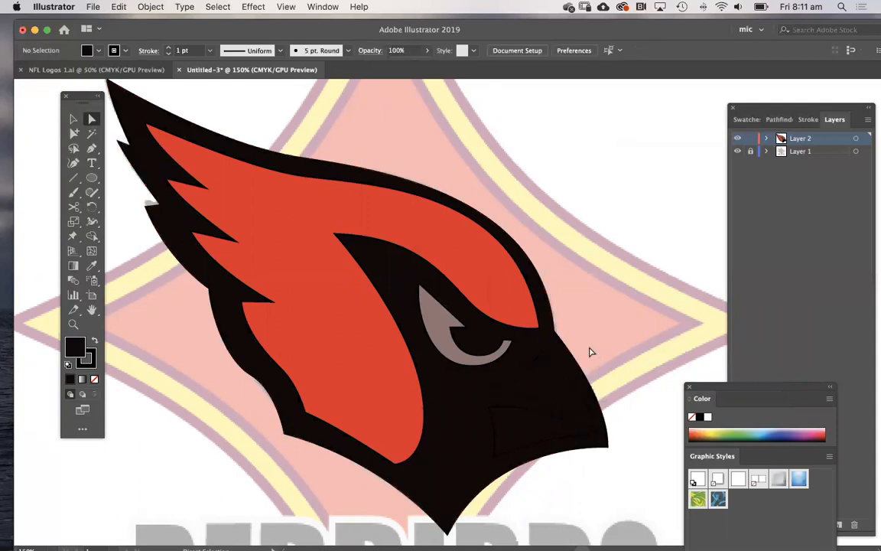
left_click(563, 365)
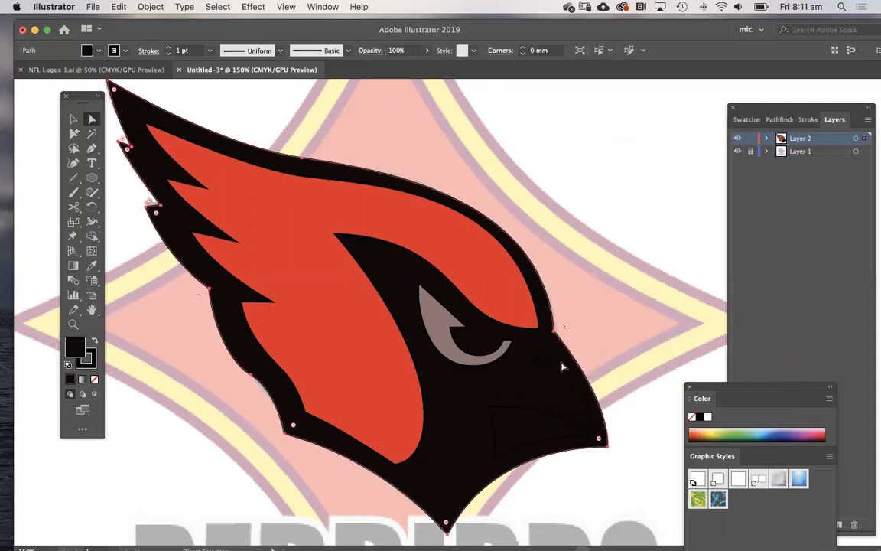
left_click(560, 364)
left_click(579, 342)
left_click(564, 366)
left_click(590, 342)
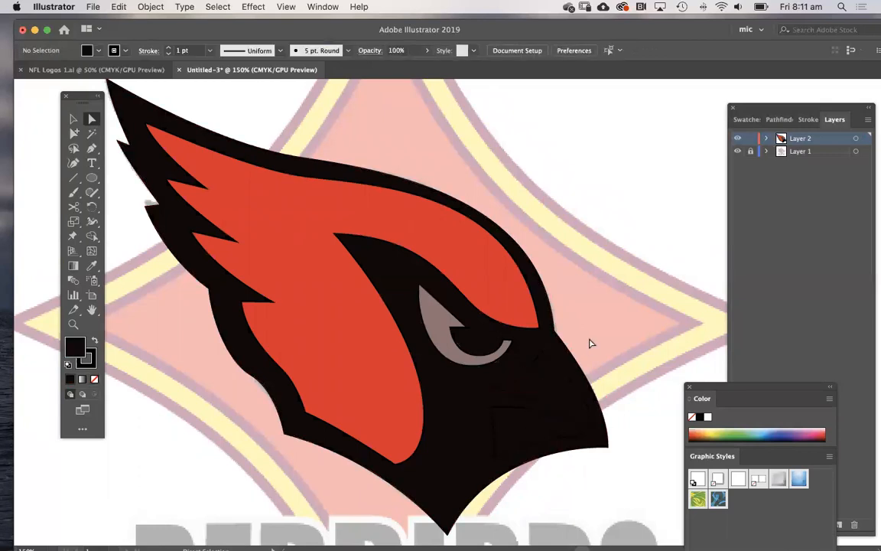
left_click(563, 367)
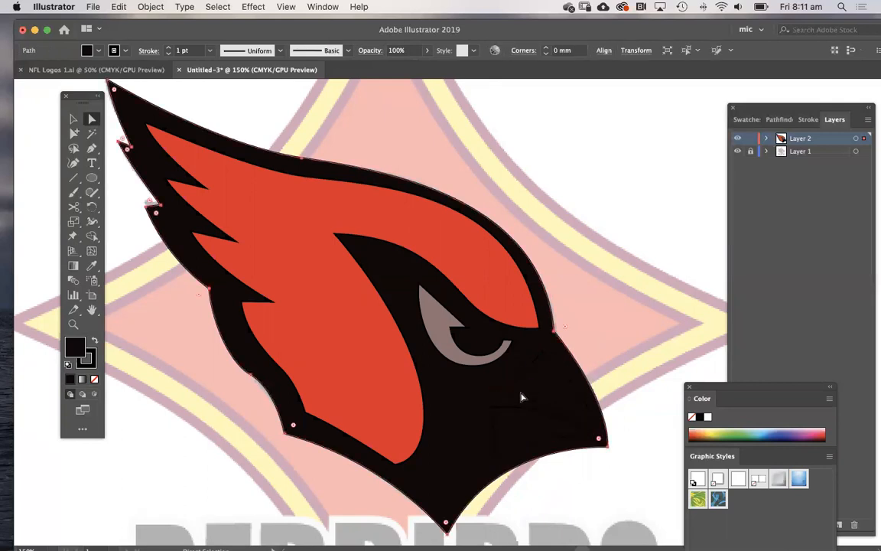
left_click(584, 350)
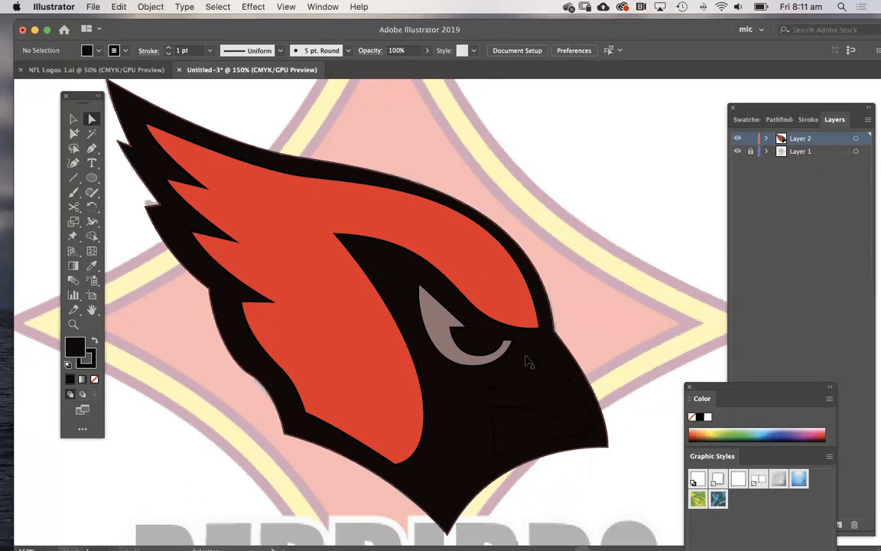
Step: Switch the artwork to outline view and select the upper and lower beak shapes together
key("super+y")
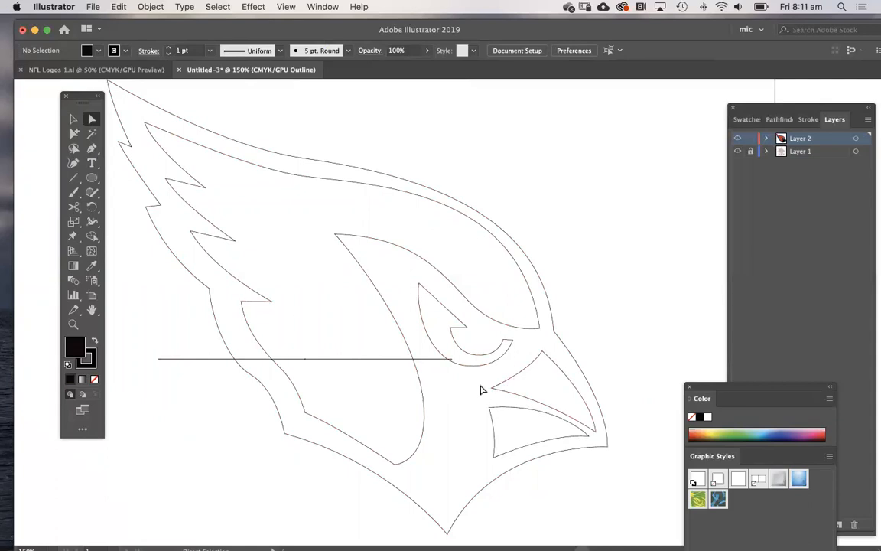
key("super+y")
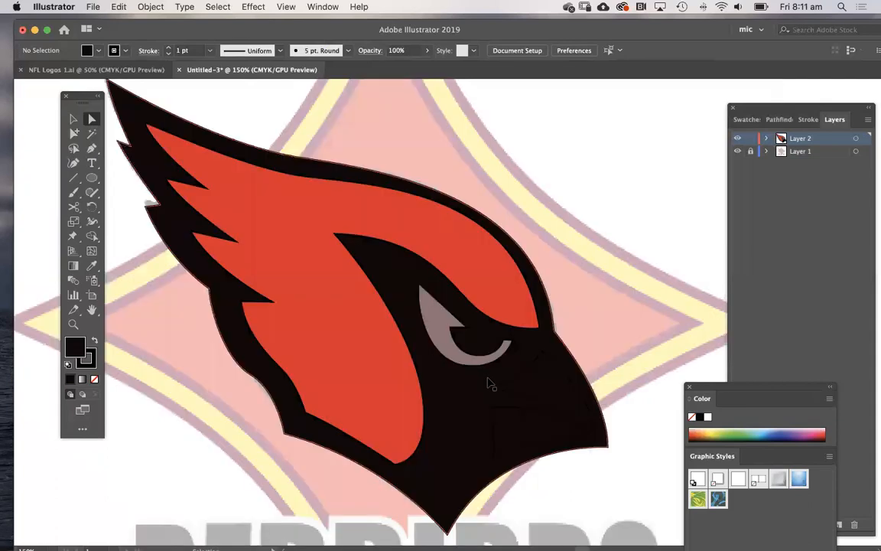
key("super+y")
left_click_drag(498, 416, 547, 416)
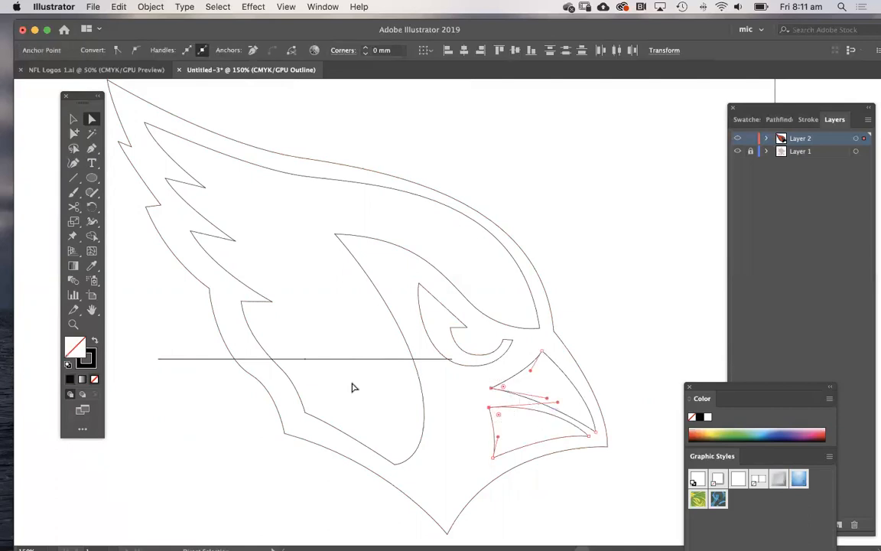
Step: Fill both beak shapes with a bright yellow at hue 55°, deselect them, and return to preview at 100% zoom
double_click(82, 350)
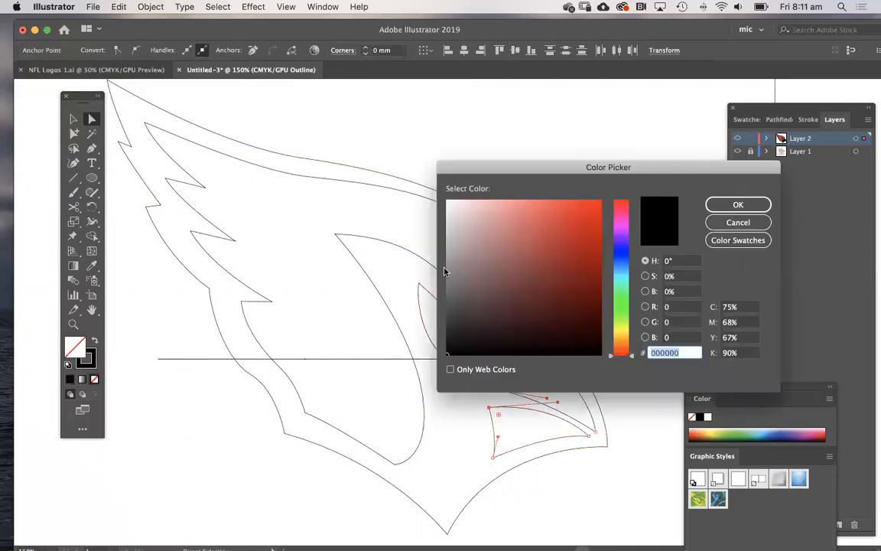
left_click(626, 331)
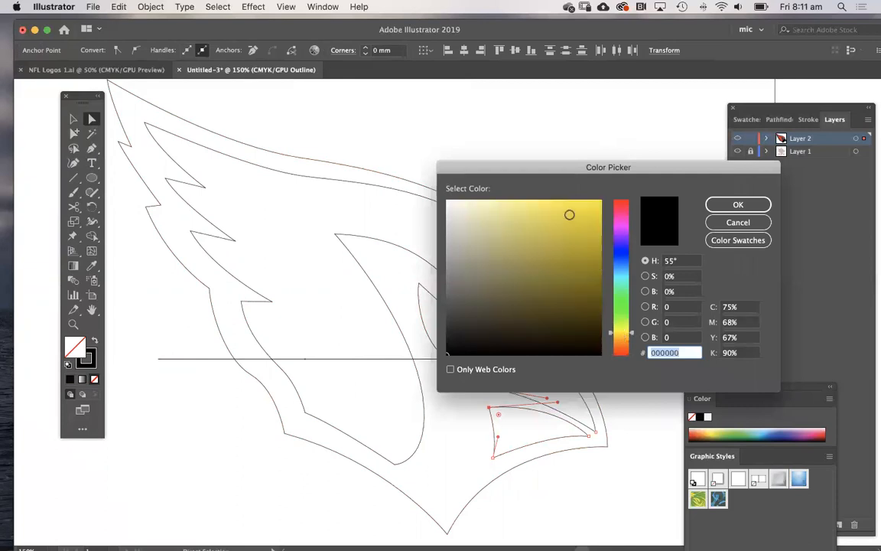
left_click(571, 209)
left_click(735, 205)
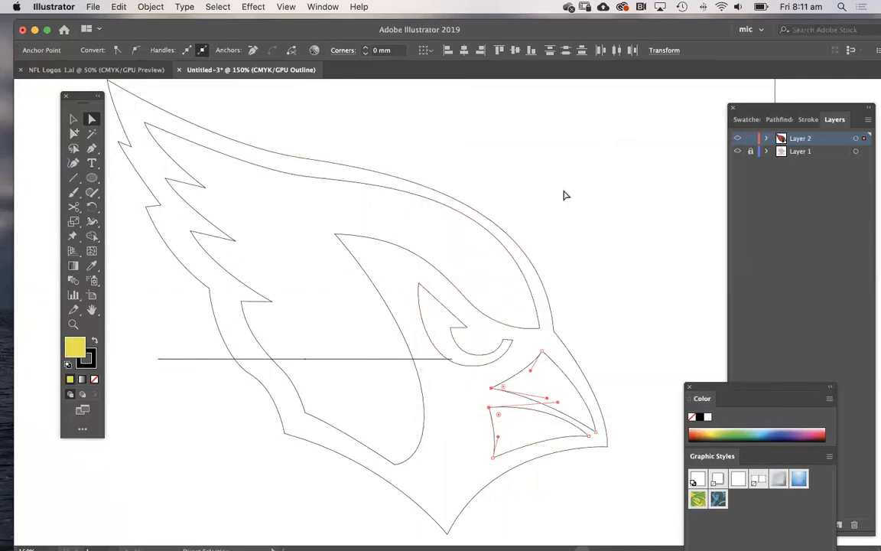
left_click(561, 196)
key("super+y")
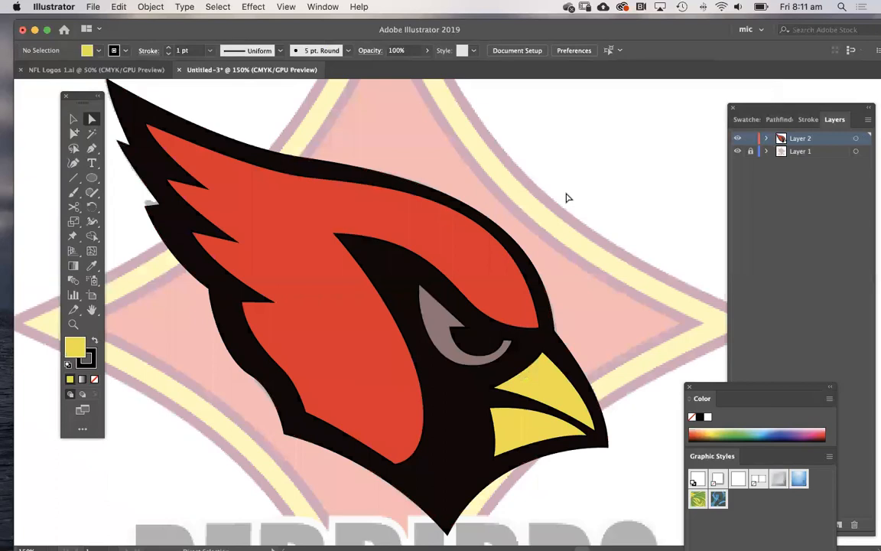
left_click(437, 314, "alt+super")
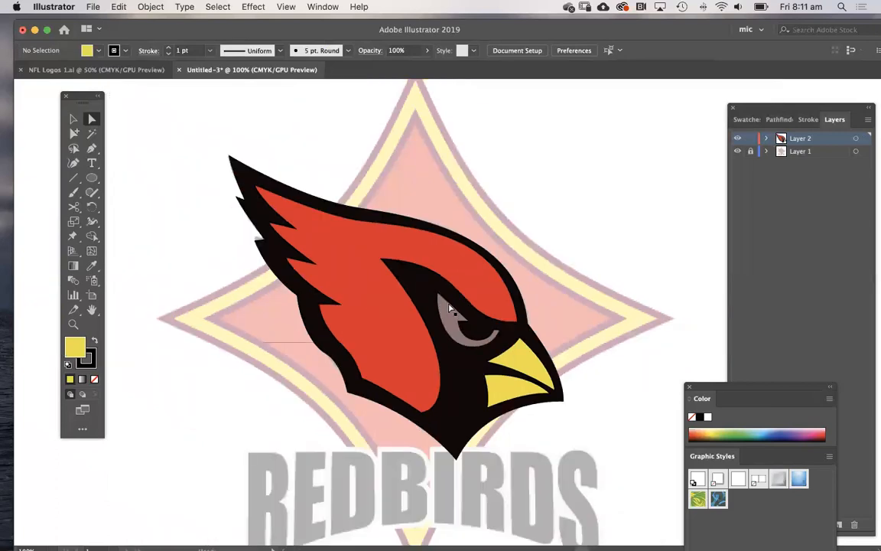
Step: Draw a large yellow circle over the bird head and centre it on the reference diamond
left_click_drag(441, 293, 429, 309)
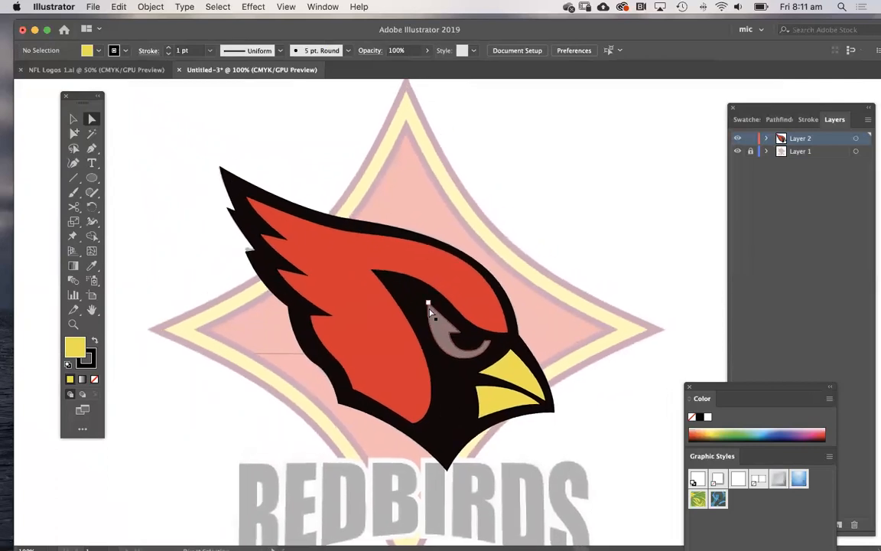
left_click(430, 310, "alt+super")
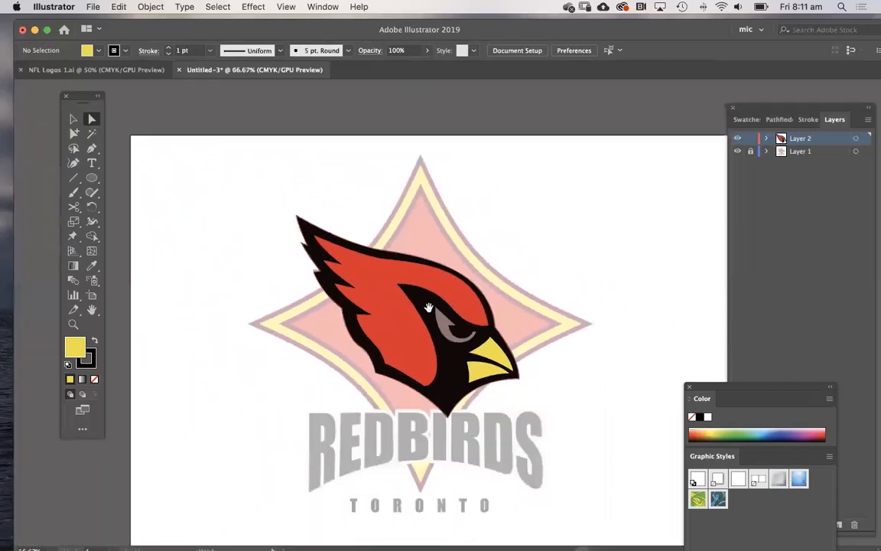
left_click_drag(372, 276, 368, 251)
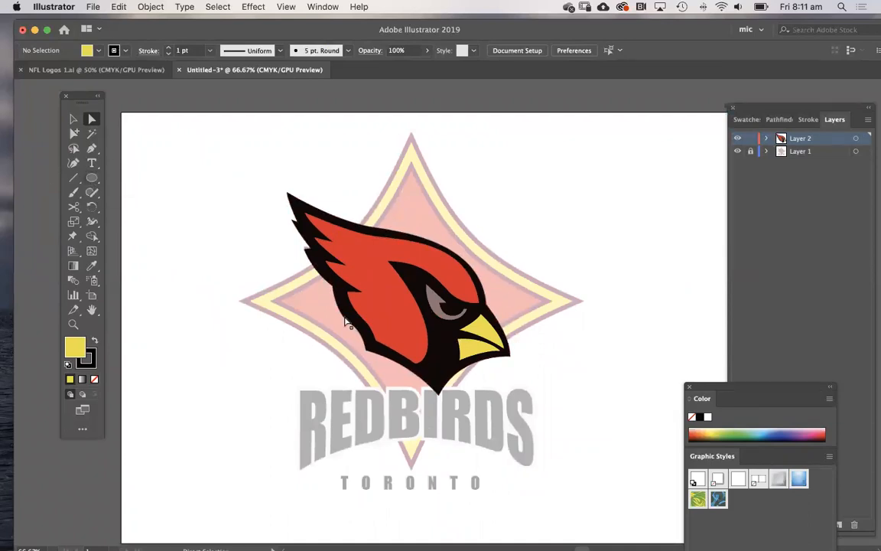
left_click(92, 177)
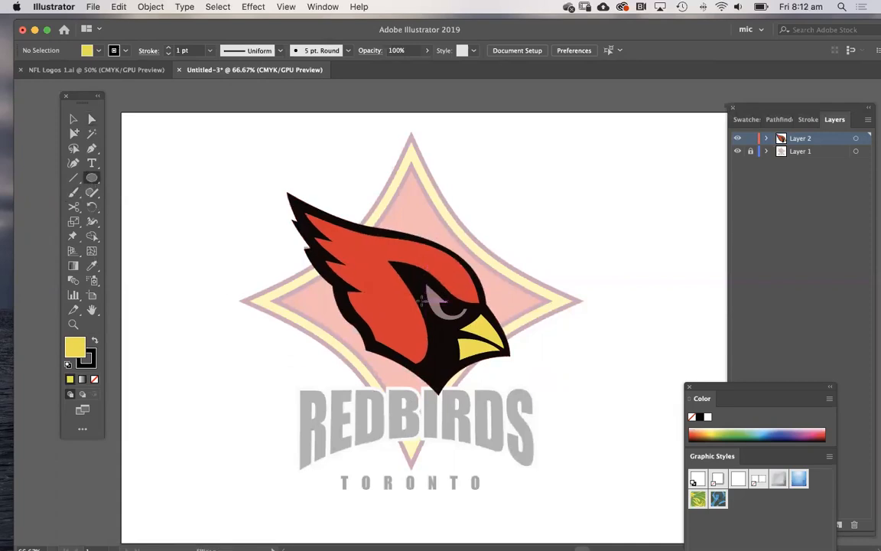
left_click_drag(282, 140, 574, 426)
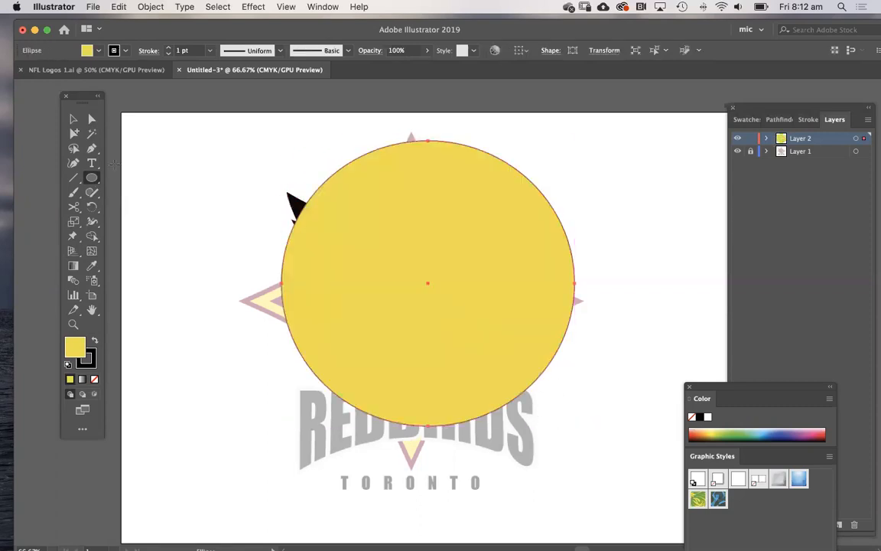
left_click(73, 119)
left_click_drag(410, 187, 400, 196)
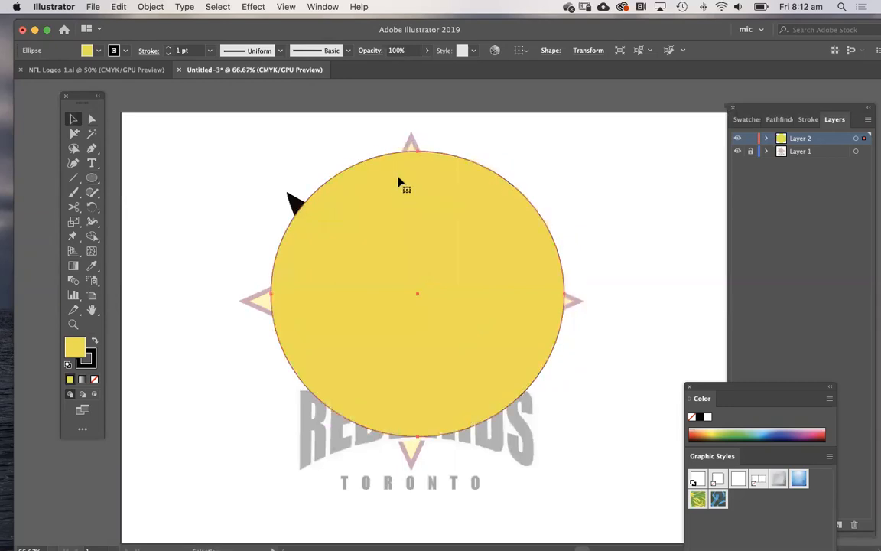
Step: Apply a Pucker & Bloat effect of -38% to the yellow circle with preview on, and deselect it
left_click(253, 7)
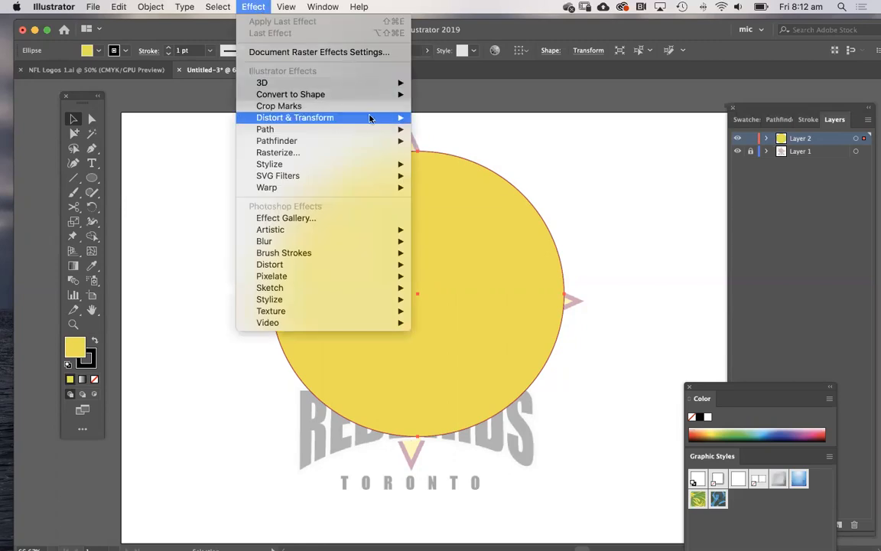
mouse_move(359, 119)
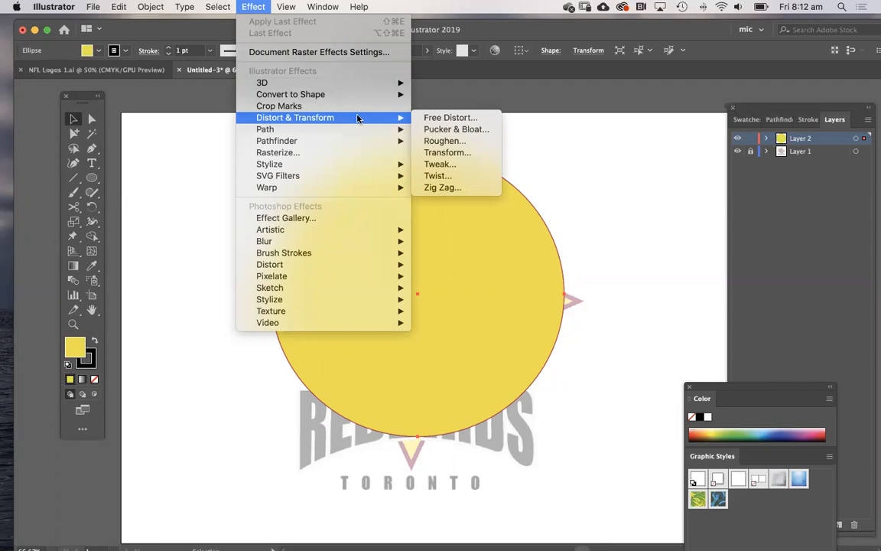
left_click(456, 130)
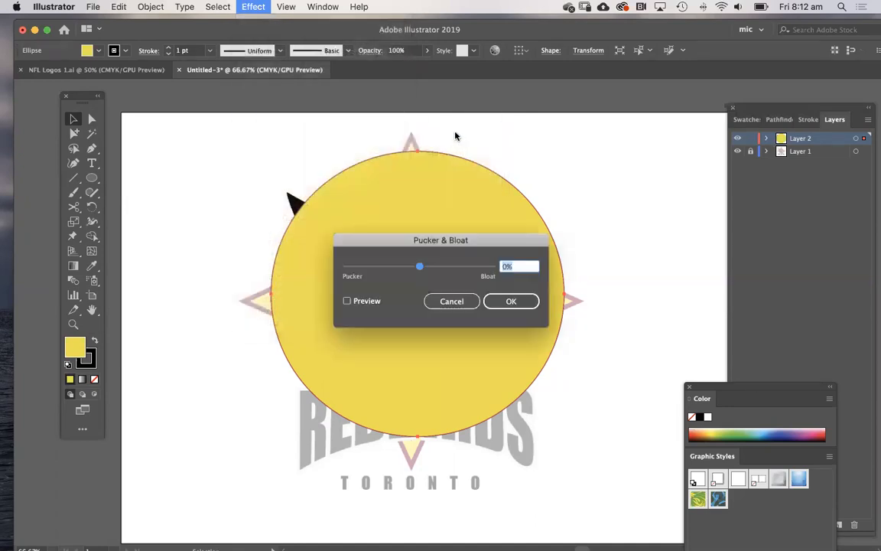
left_click(346, 303)
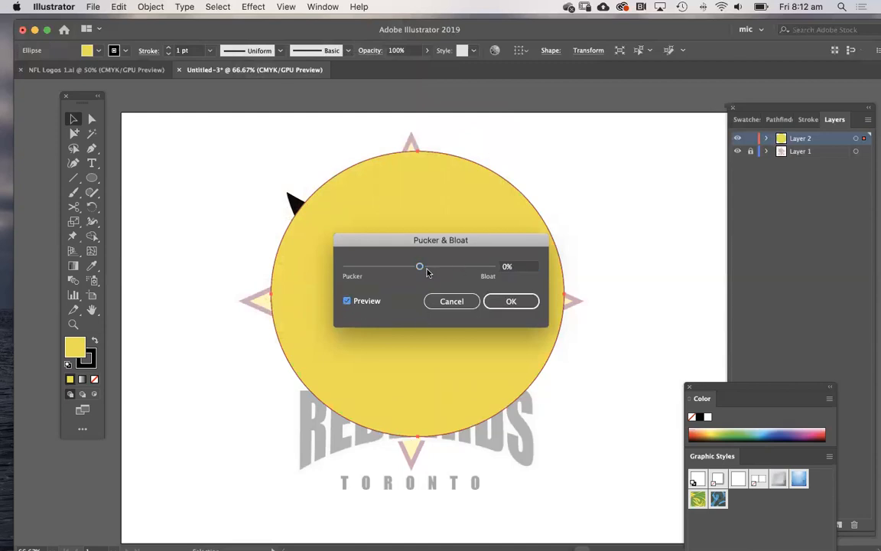
mouse_move(419, 267)
left_mouse_down()
mouse_move(396, 267)
mouse_move(440, 269)
mouse_move(406, 268)
left_mouse_up()
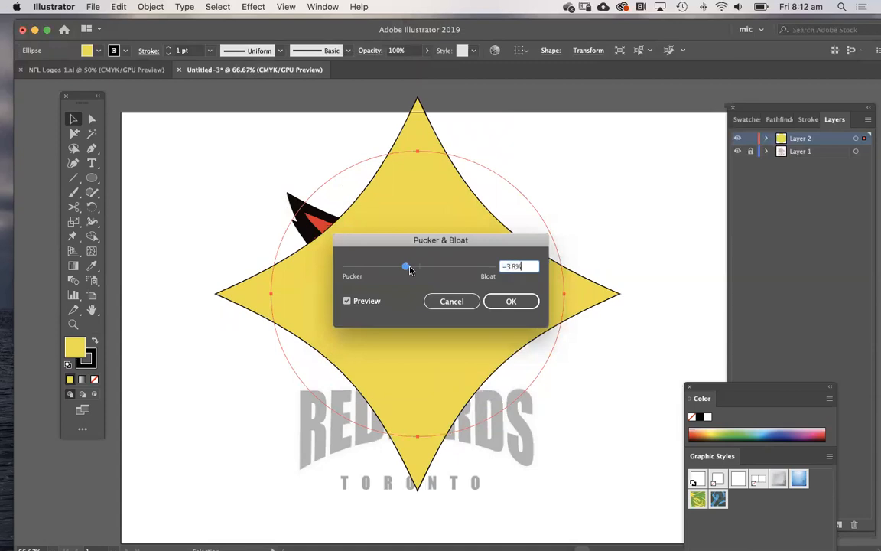
left_click(511, 302)
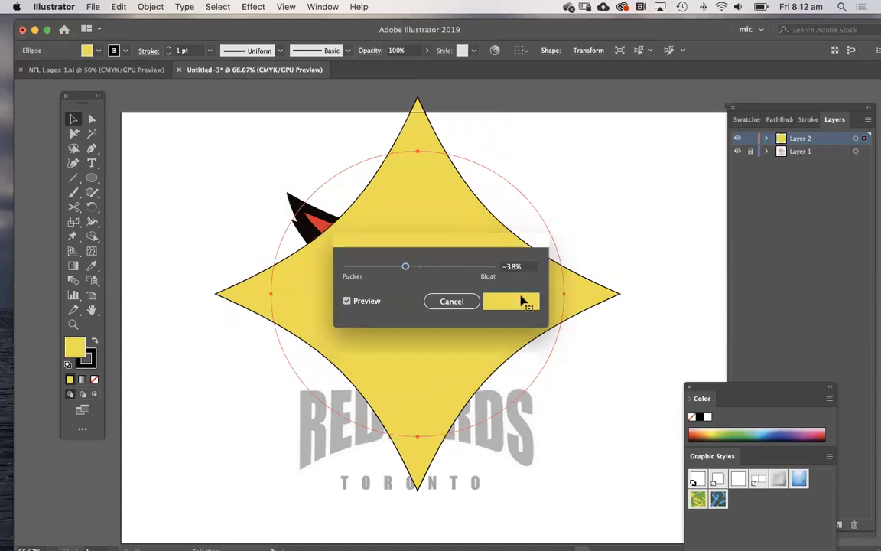
left_click(281, 145)
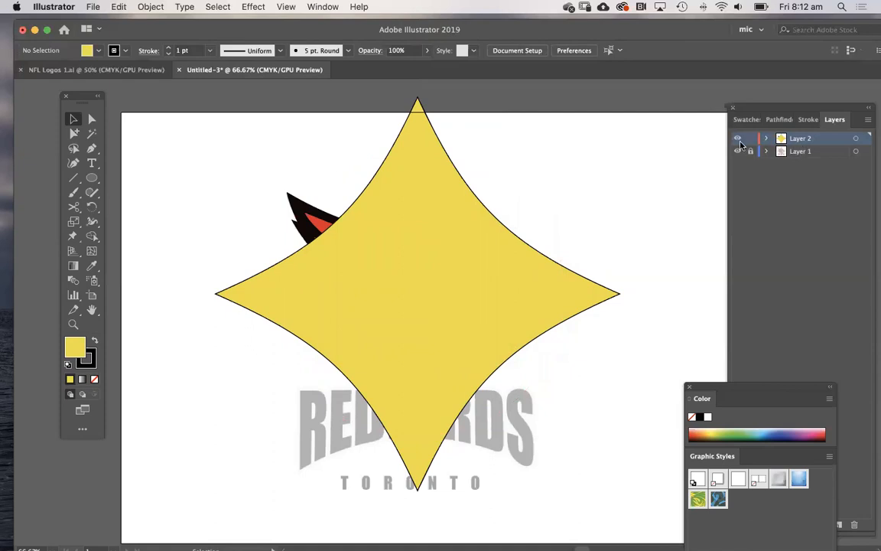
Step: Send the yellow four-pointed star to the back, behind the bird head, and deselect it
left_click(738, 140)
left_click(738, 139)
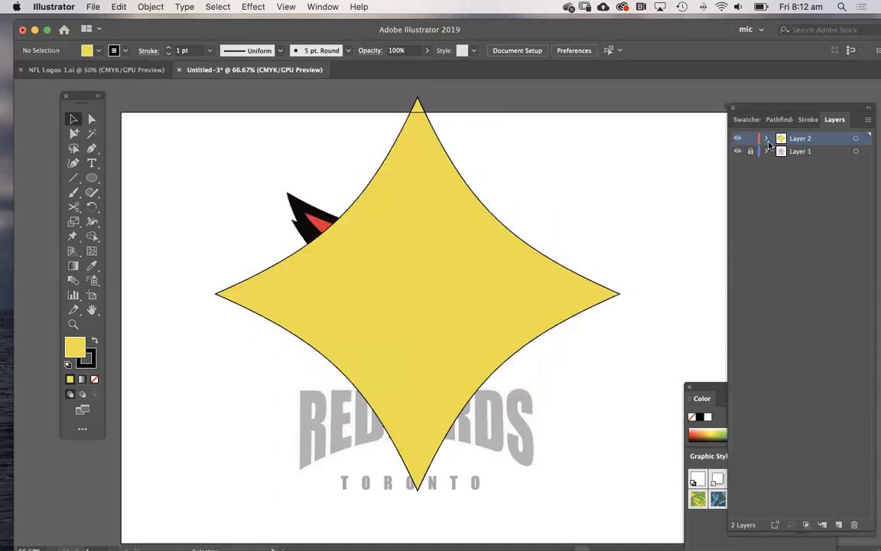
left_click(73, 119)
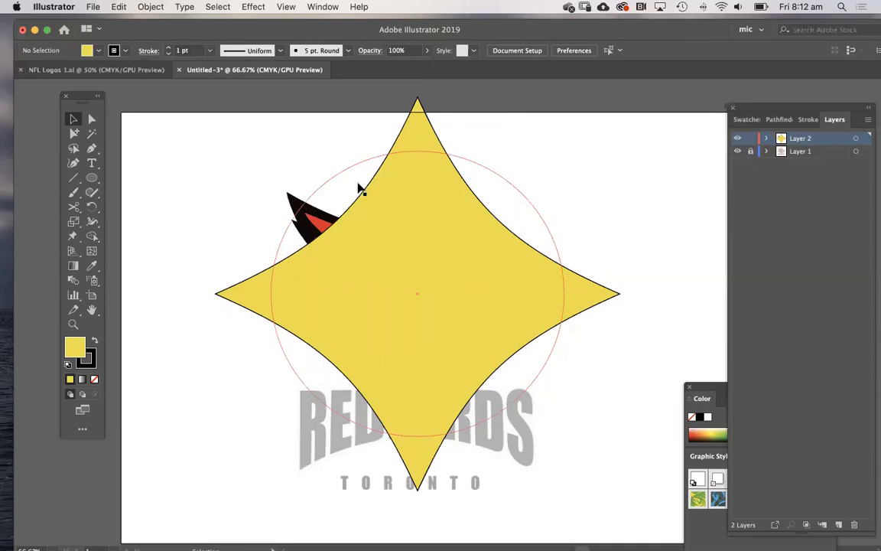
left_click(415, 137)
left_click(497, 136)
left_click(425, 163)
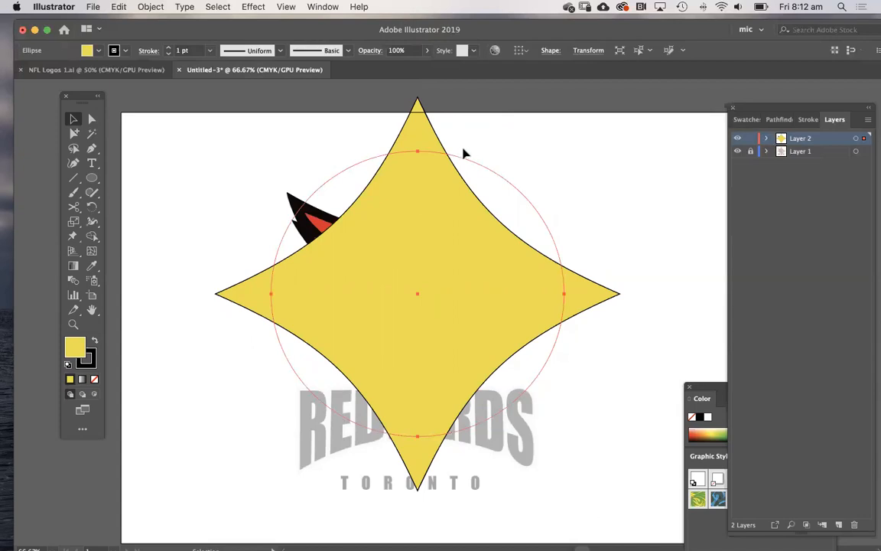
right_click(410, 189)
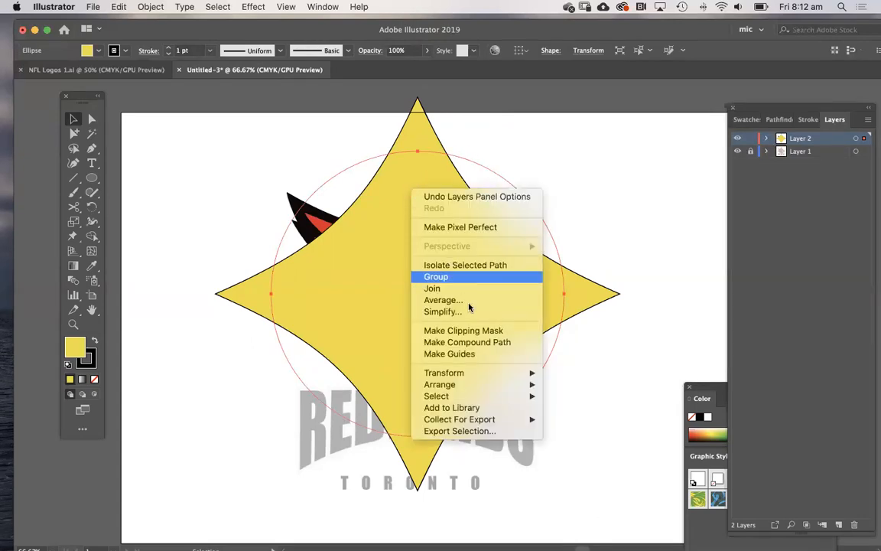
mouse_move(474, 384)
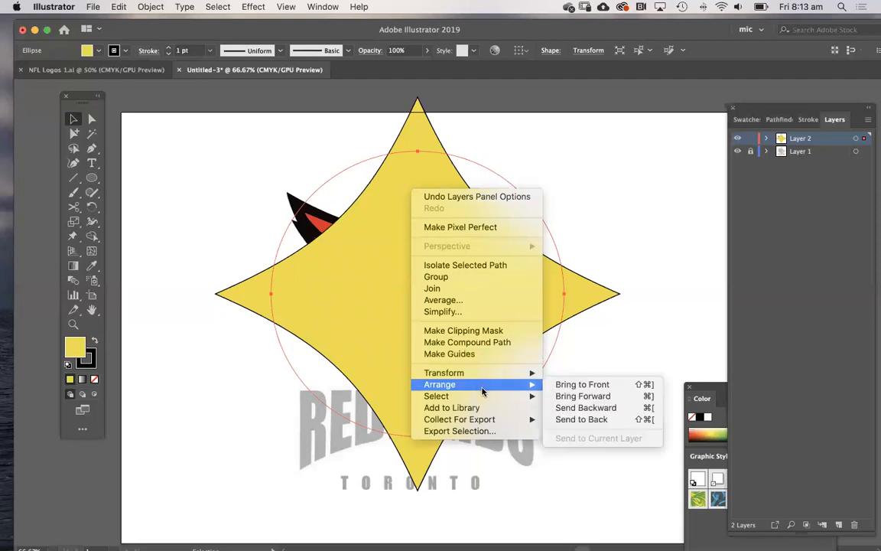
left_click(581, 419)
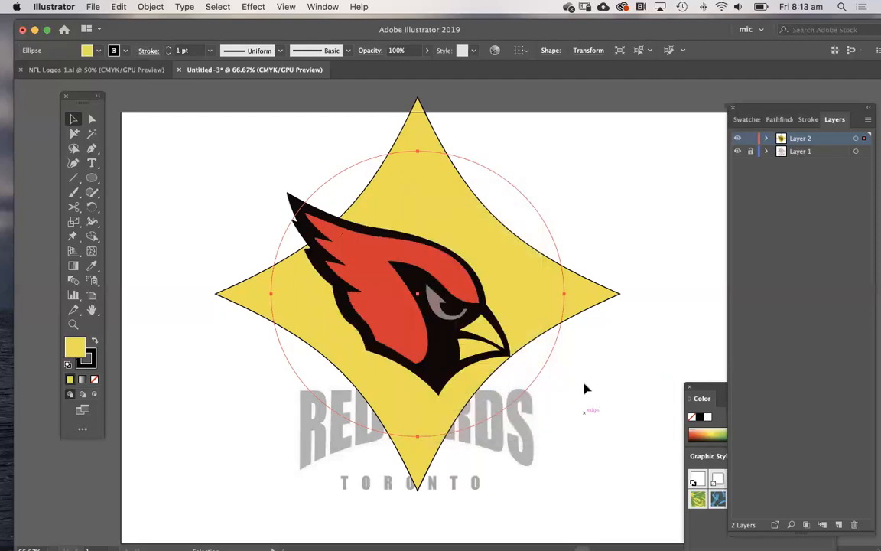
left_click(584, 228)
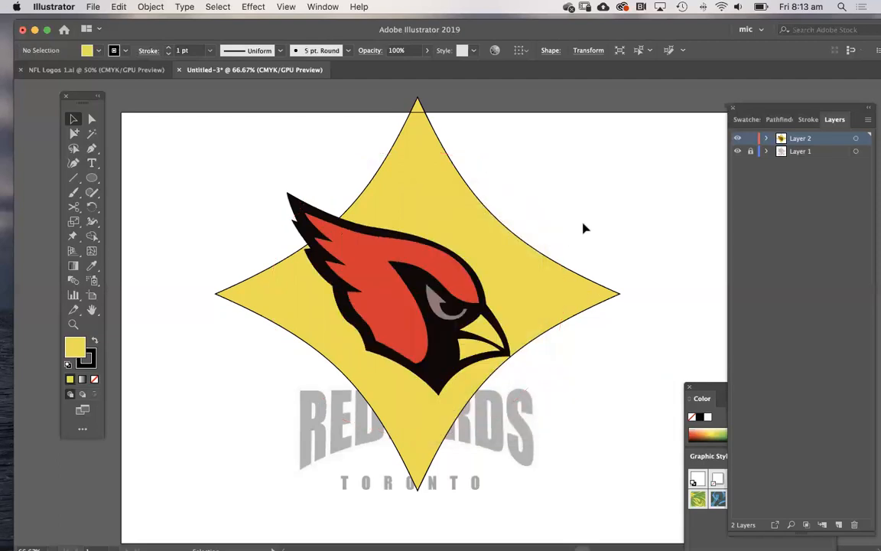
Step: Set the black stroke of the yellow star to 12 pt
left_click(529, 260)
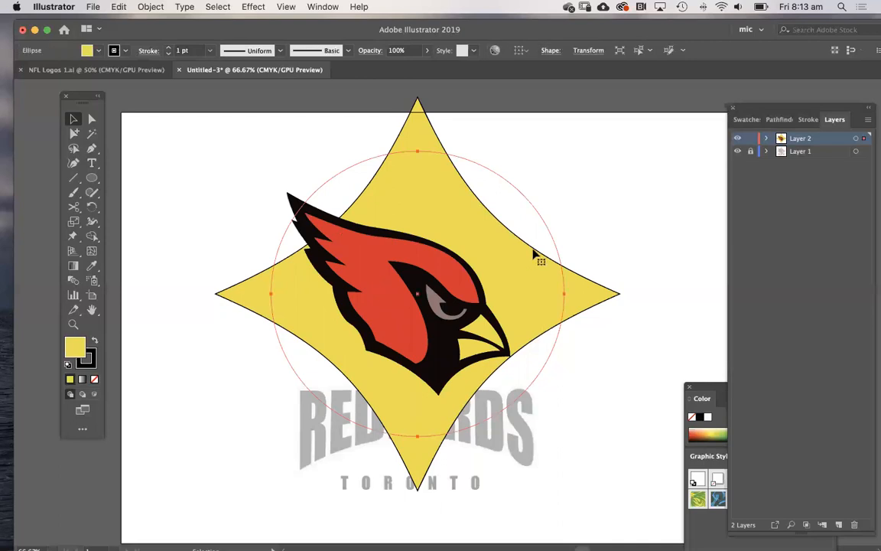
left_click(89, 360)
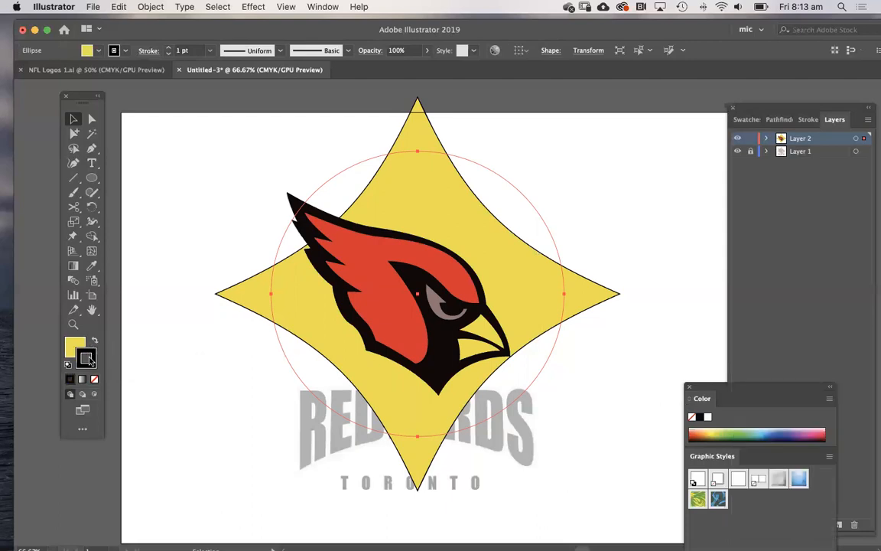
left_click(168, 47)
left_click(168, 46)
left_click(168, 47)
left_click(168, 46)
left_click(168, 47)
left_click(169, 46)
left_click(169, 46)
left_click(169, 45)
left_click(169, 47)
left_click(169, 47)
left_click(169, 47)
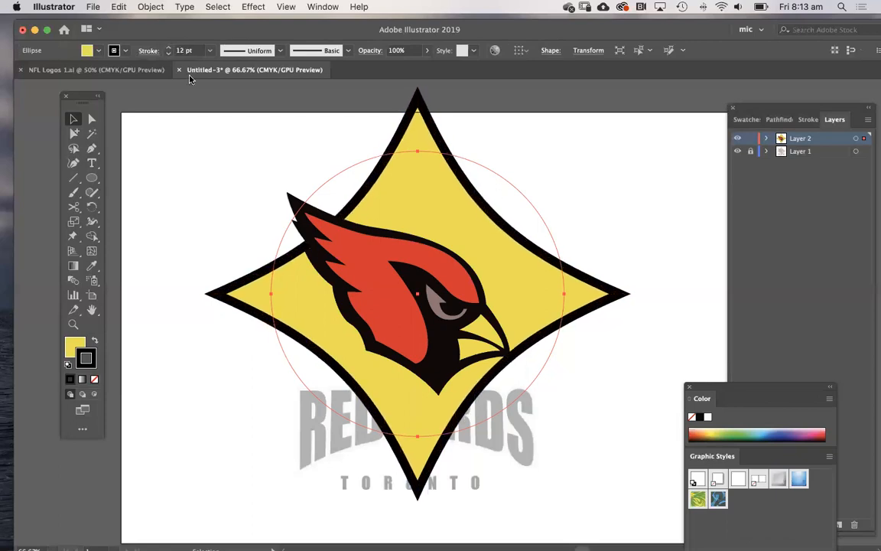
Step: Move the star aside to examine the border of the reference diamond, and undo the move
left_click(256, 260)
left_click_drag(287, 291, 506, 268)
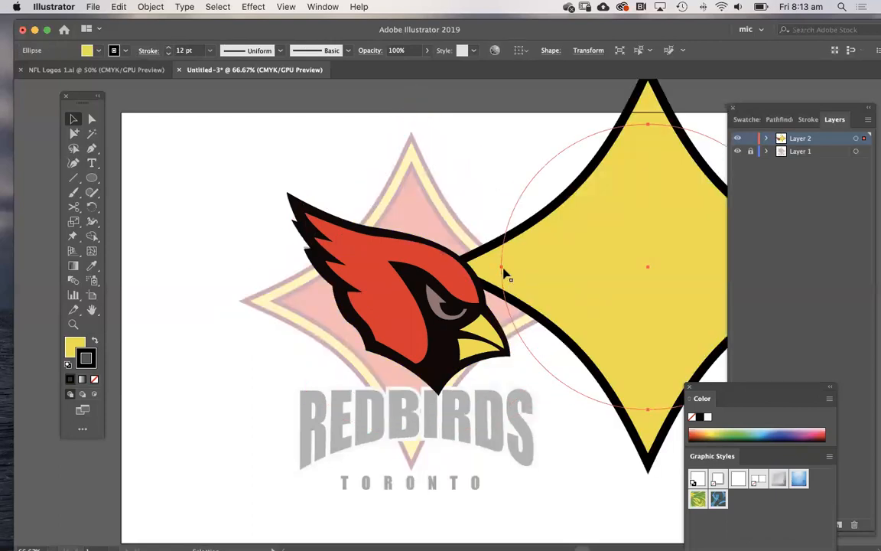
left_click(427, 231)
left_click_drag(429, 234, 264, 209)
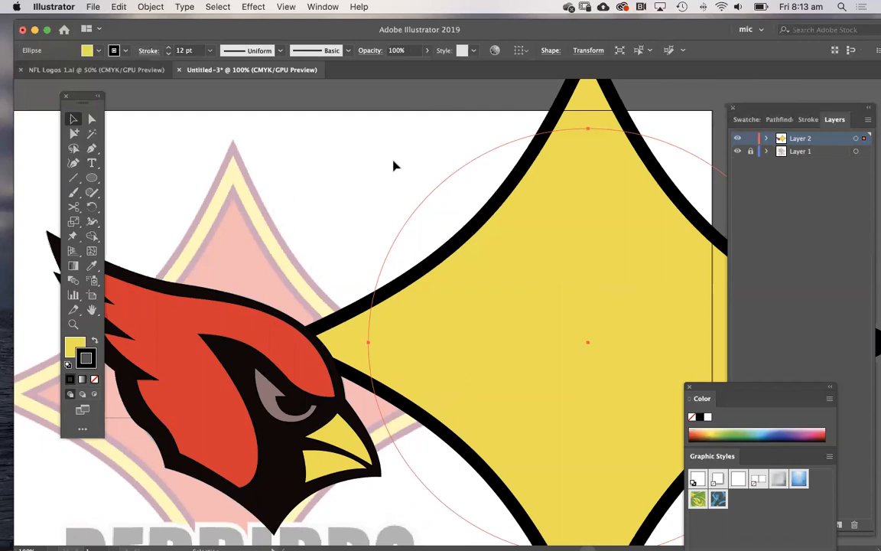
key("super+z")
Step: Display the star's appearance attributes beside the artwork and collapse the stroke and fill details
left_click_drag(391, 192, 486, 199)
left_click(492, 182)
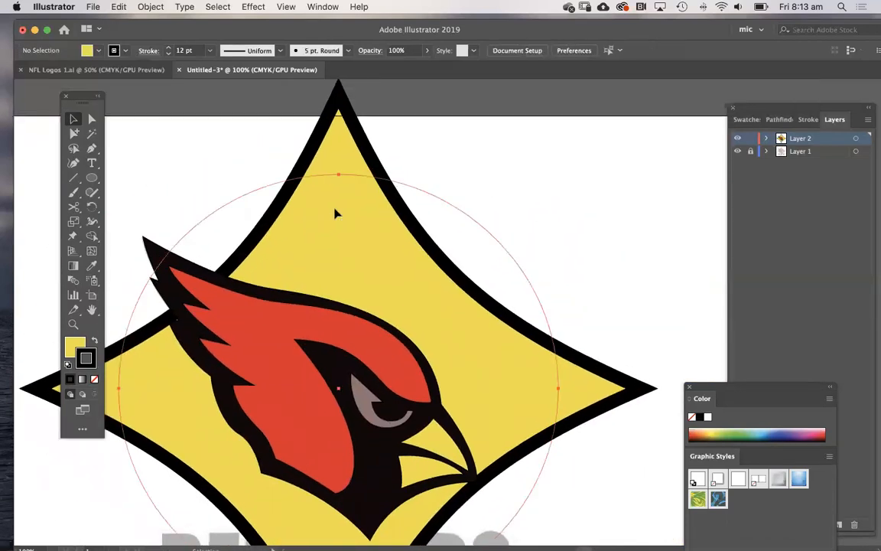
left_click(335, 213)
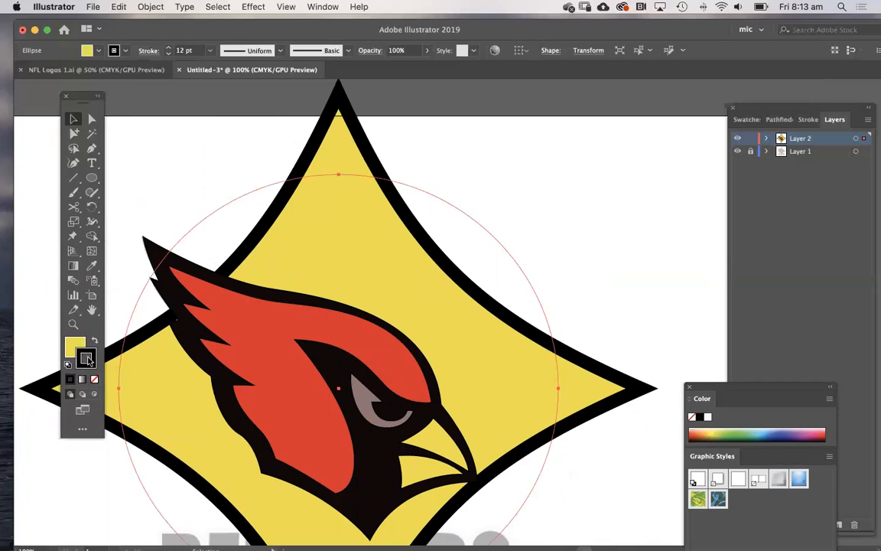
left_click(323, 7)
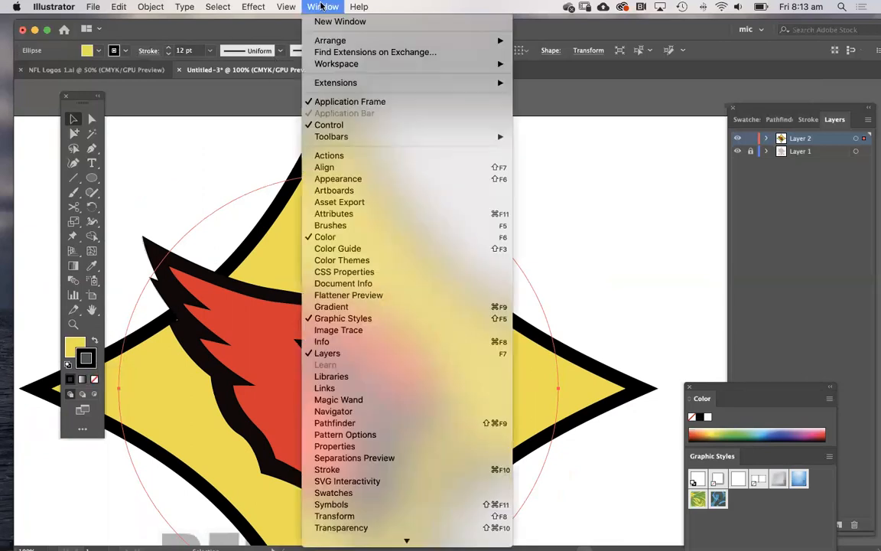
left_click(342, 179)
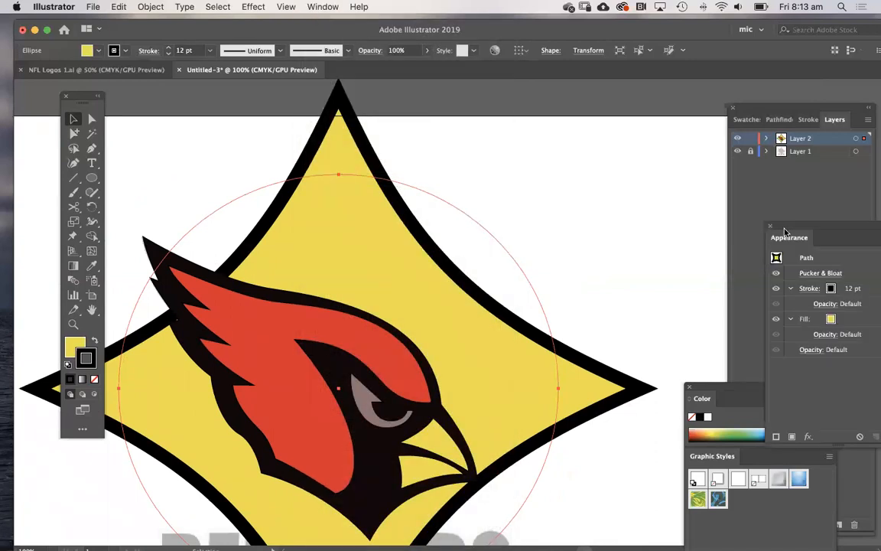
left_click_drag(765, 222, 658, 159)
left_click(689, 388)
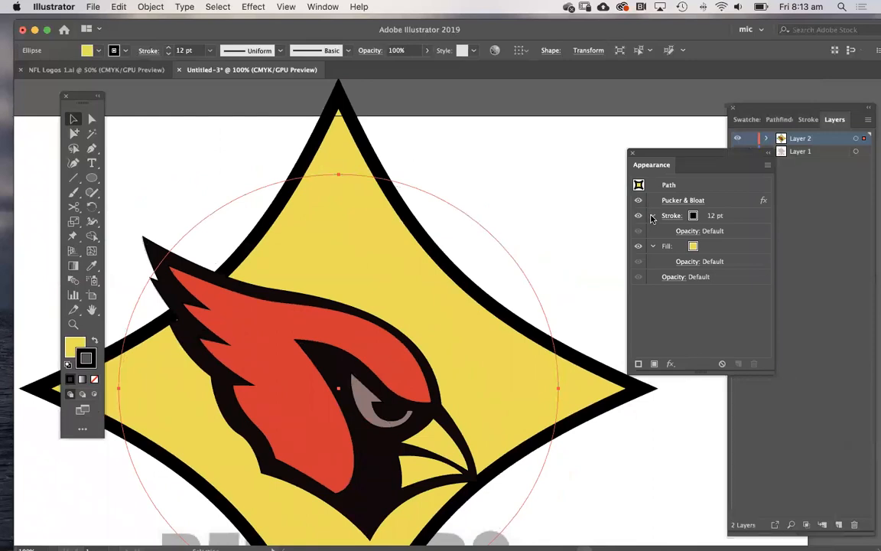
left_click(652, 217)
left_click(653, 231)
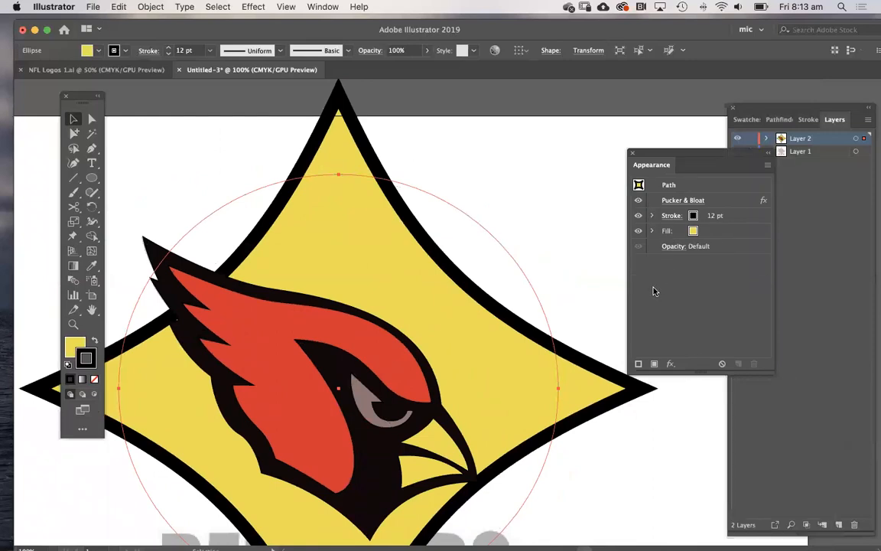
Step: Examine the star's stroke, fill and Pucker & Bloat attributes by hiding and reshowing the effect and the stroke
left_click(748, 220)
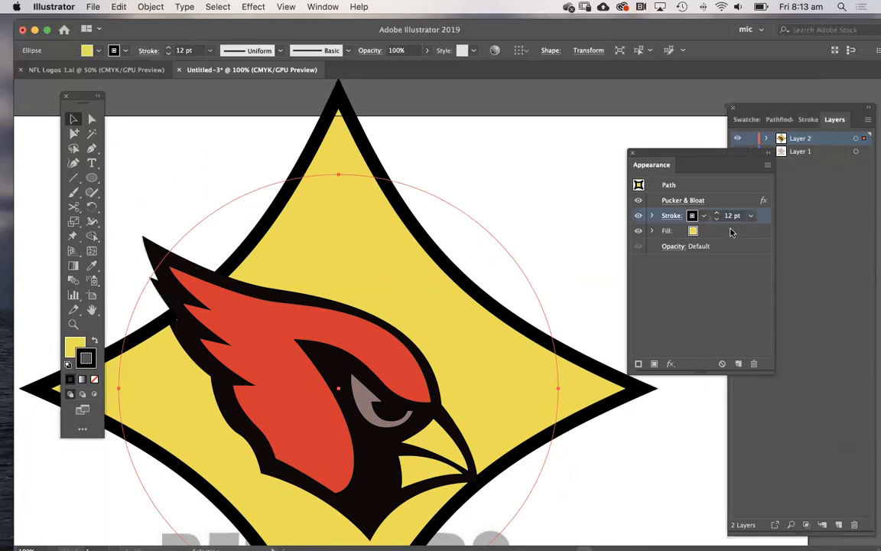
left_click(733, 233)
left_click(725, 201)
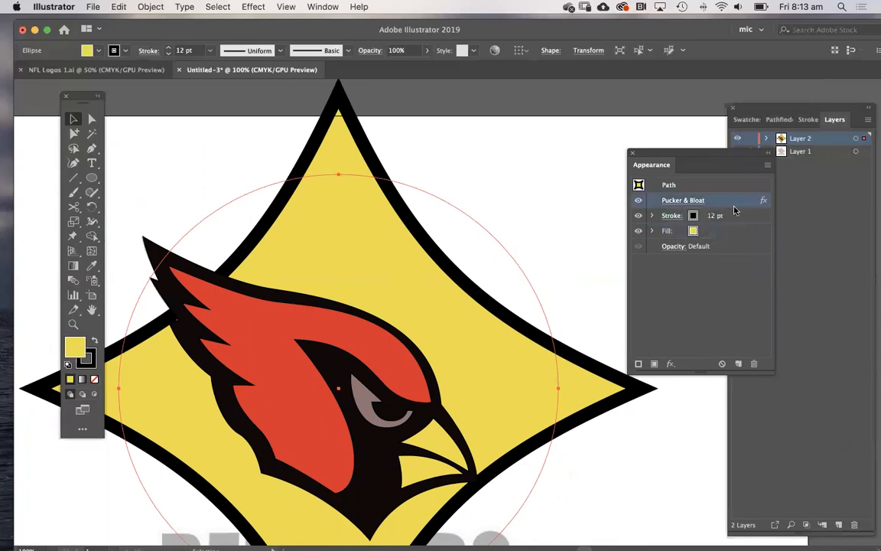
left_click(638, 200)
left_click(638, 200)
left_click(638, 216)
left_click(638, 216)
left_click(638, 200)
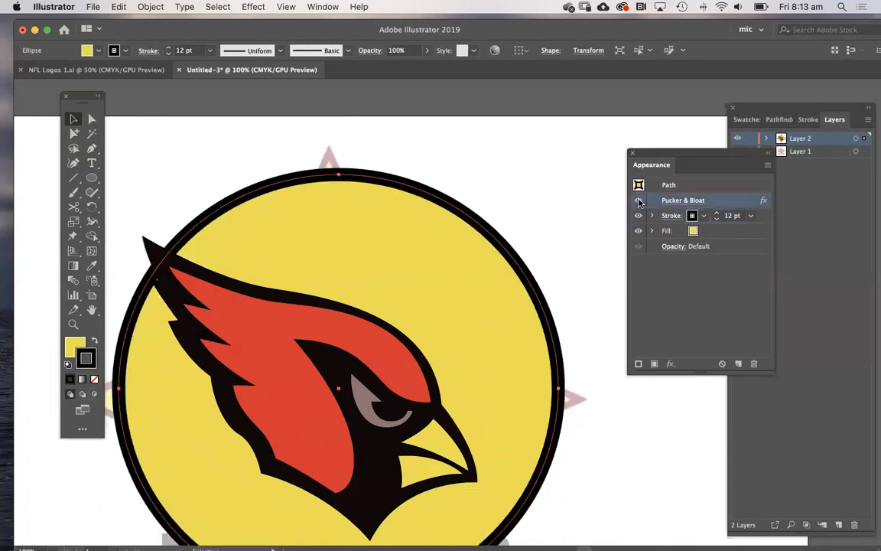
left_click(638, 201)
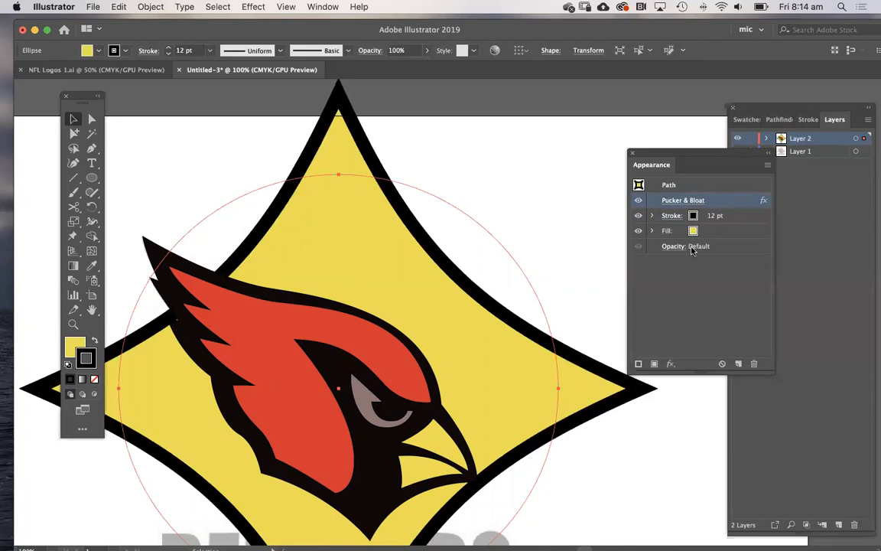
Step: Add a second stroke to the yellow star's appearance, duplicating its 12 pt black stroke
left_click(740, 218)
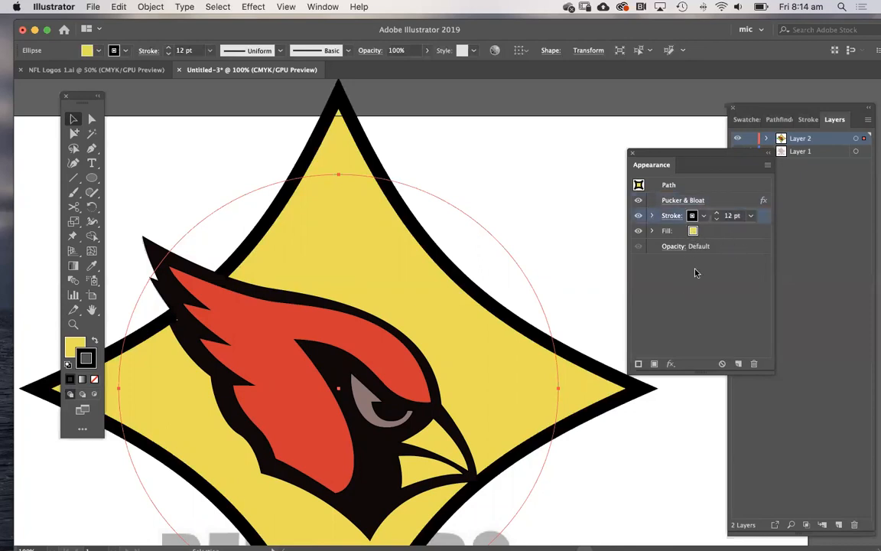
left_click(696, 274)
left_click(753, 220)
left_click(685, 269)
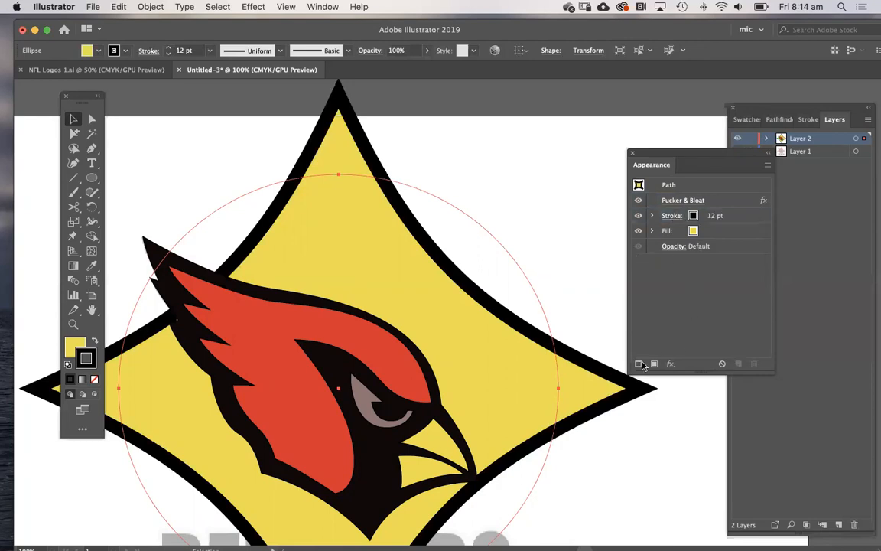
left_click(750, 220)
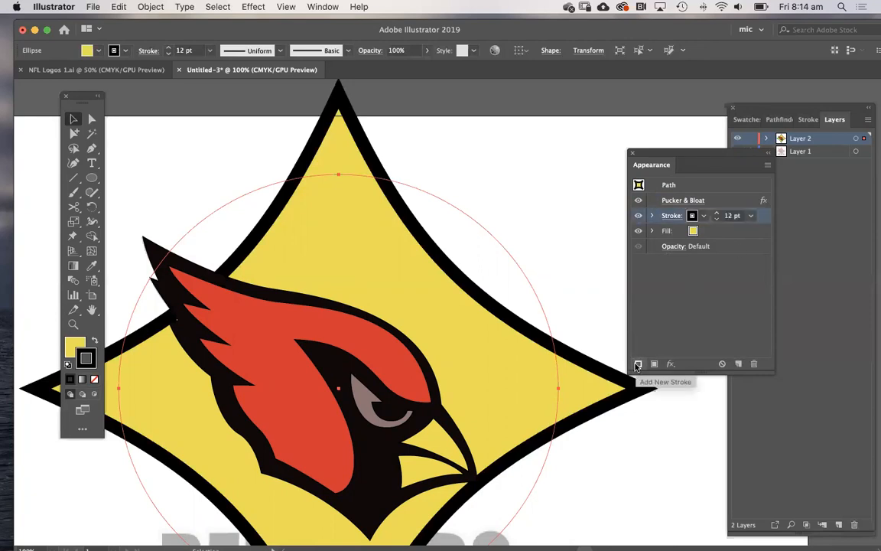
left_click(638, 364)
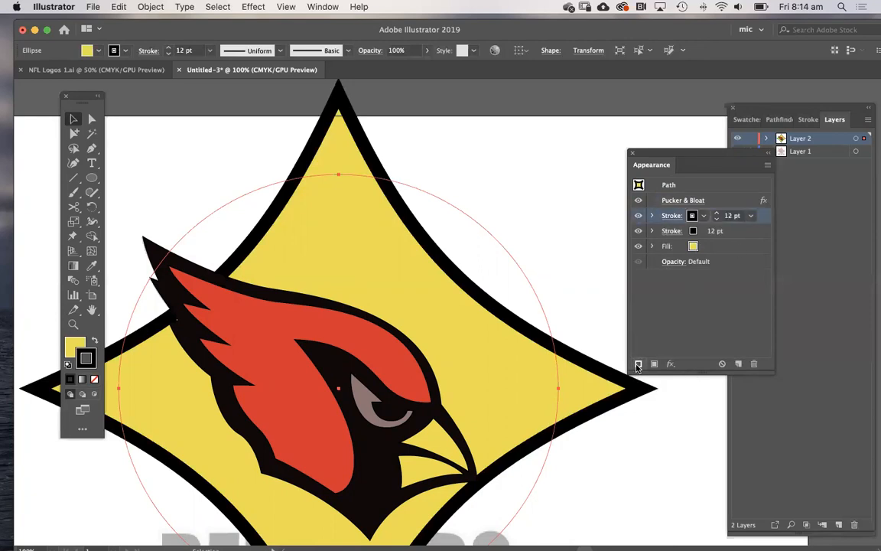
left_click(716, 307)
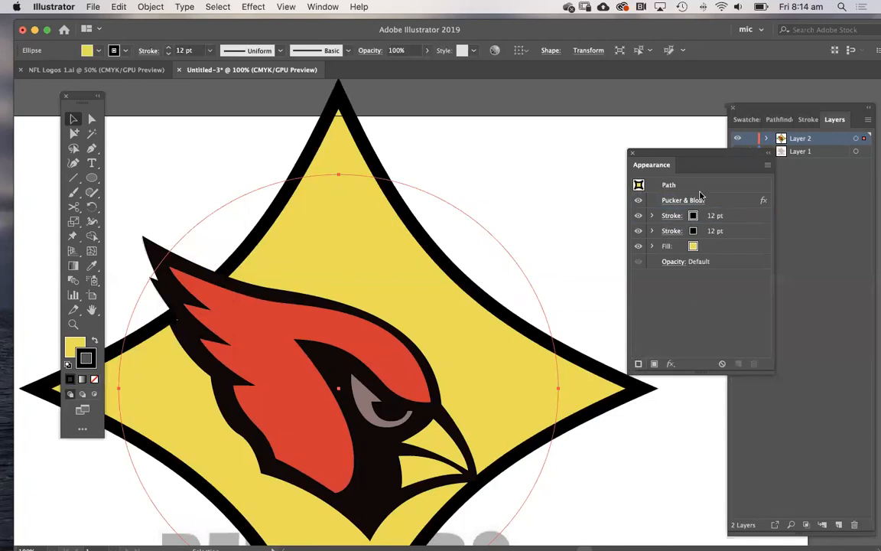
Step: Set the lower of the star's two strokes to 20 pt and colour it red
left_click(716, 234)
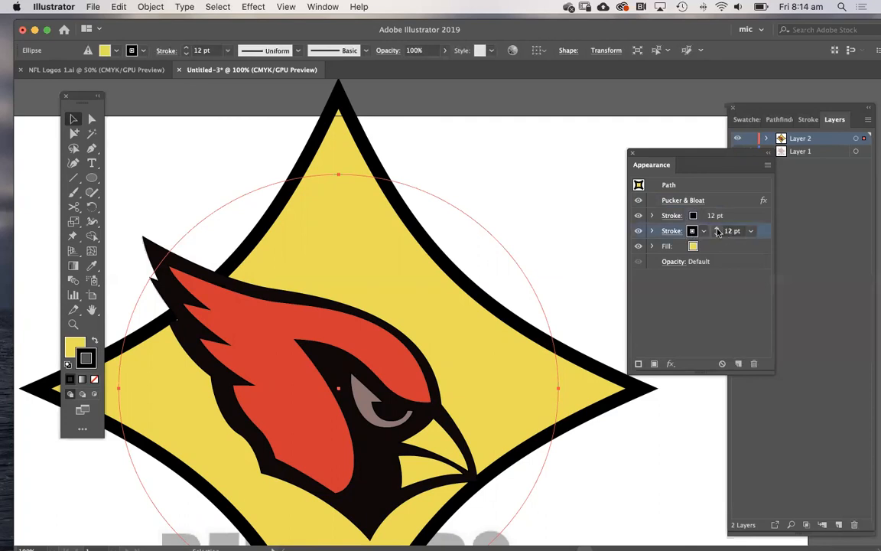
left_click(717, 229)
left_click(717, 230)
left_click(717, 229)
left_click(717, 229)
left_click(717, 230)
left_click(717, 230)
left_click(717, 230)
left_click(717, 229)
left_click(692, 230)
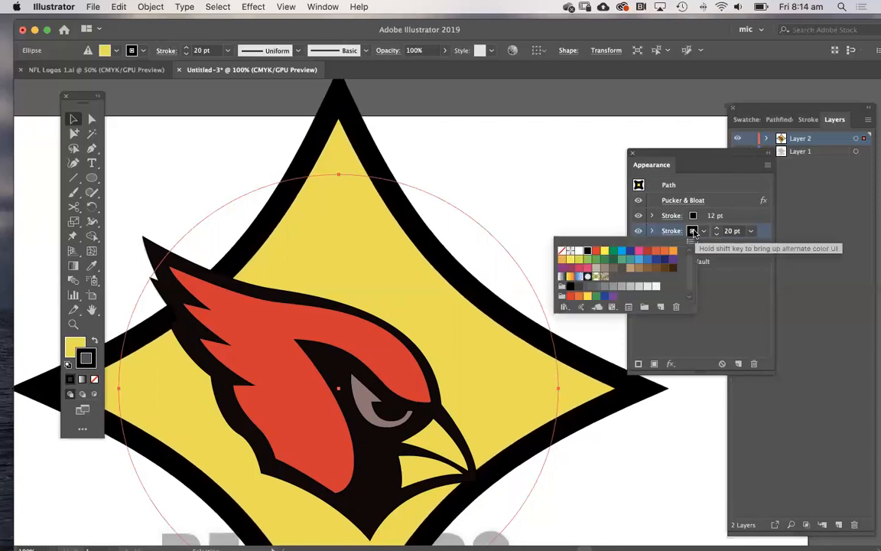
left_click(596, 250)
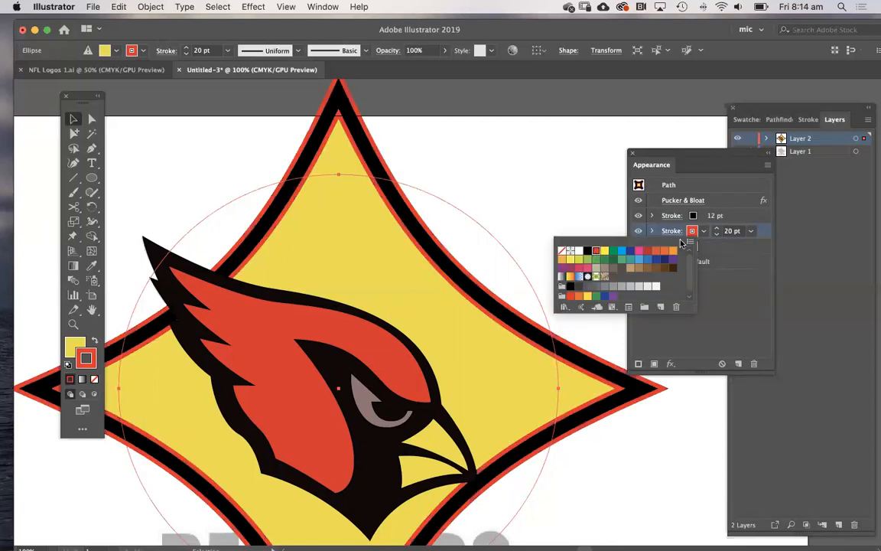
left_click(736, 198)
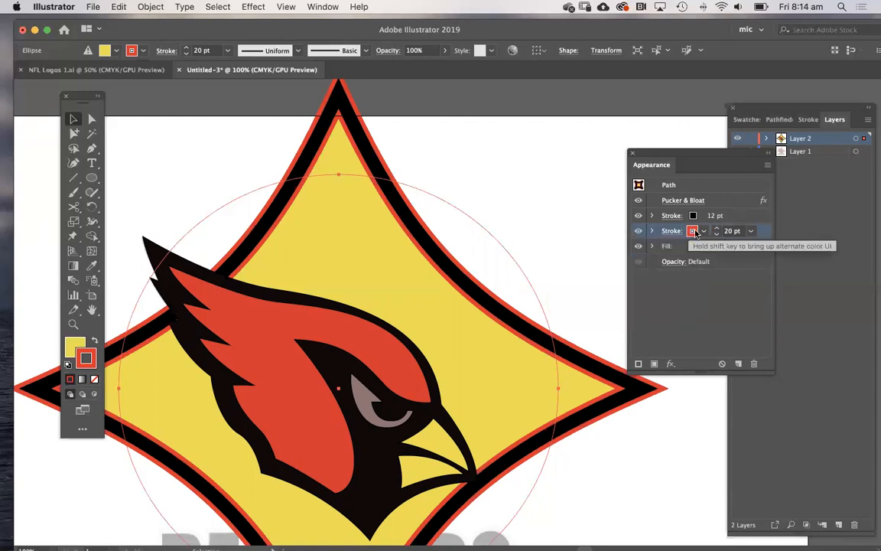
Step: Widen the star's red stroke to 28 pt and deselect the star
left_click(717, 228)
left_click(716, 228)
left_click(717, 228)
left_click(717, 228)
left_click(716, 228)
left_click(717, 228)
left_click(717, 228)
left_click(717, 228)
left_click(541, 192)
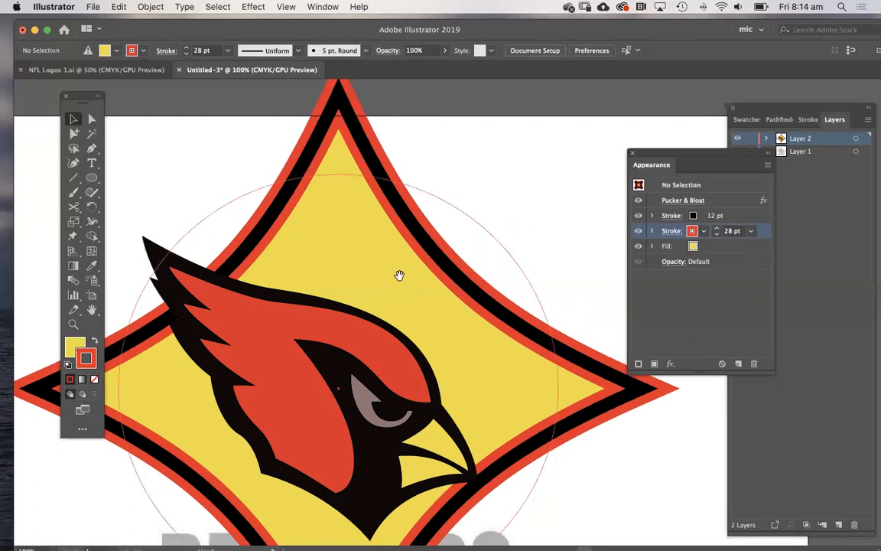
Step: Scale the star down uniformly about its centre, strokes included, until the red stroke is about 23.3 pt, and deselect it
scroll(455, 210, "down", 3)
scroll(455, 210, "left", 2)
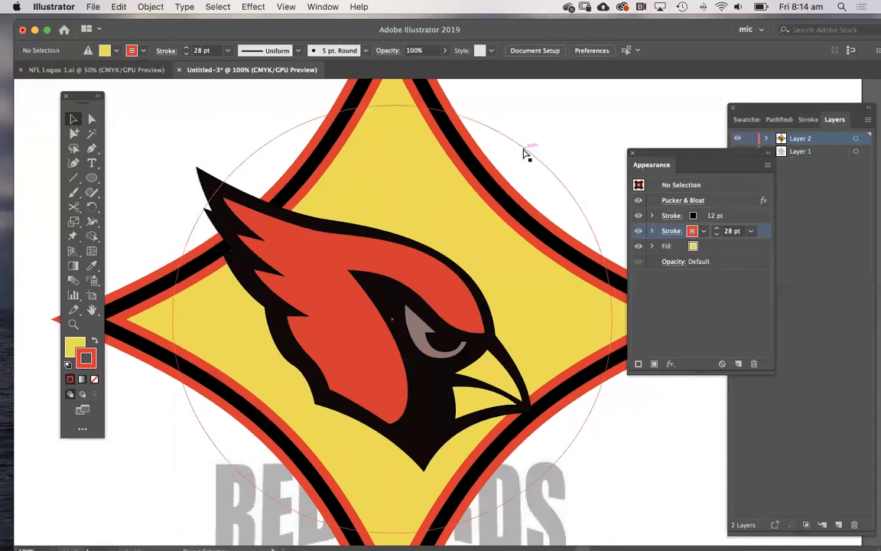
key("super+minus")
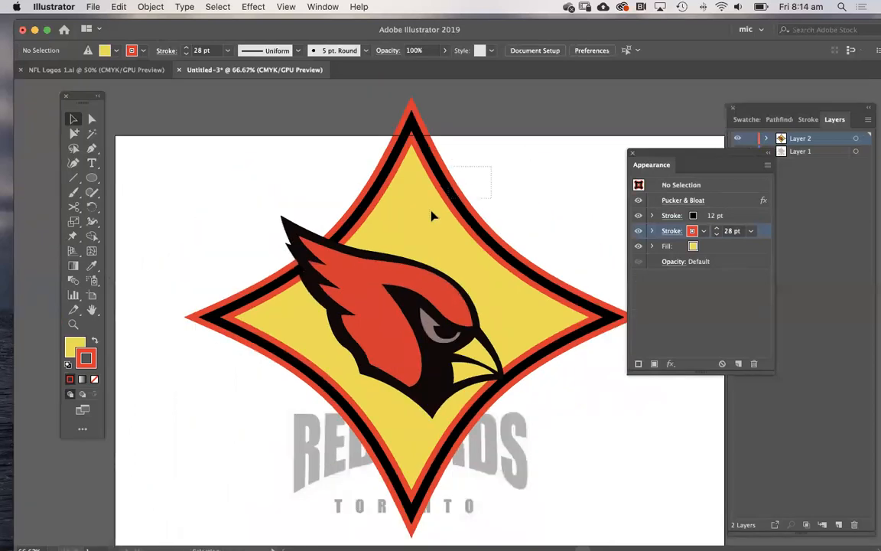
left_click(436, 211)
key("s")
mouse_move(516, 161)
left_mouse_down()
mouse_move(551, 142)
mouse_move(542, 159)
left_mouse_up()
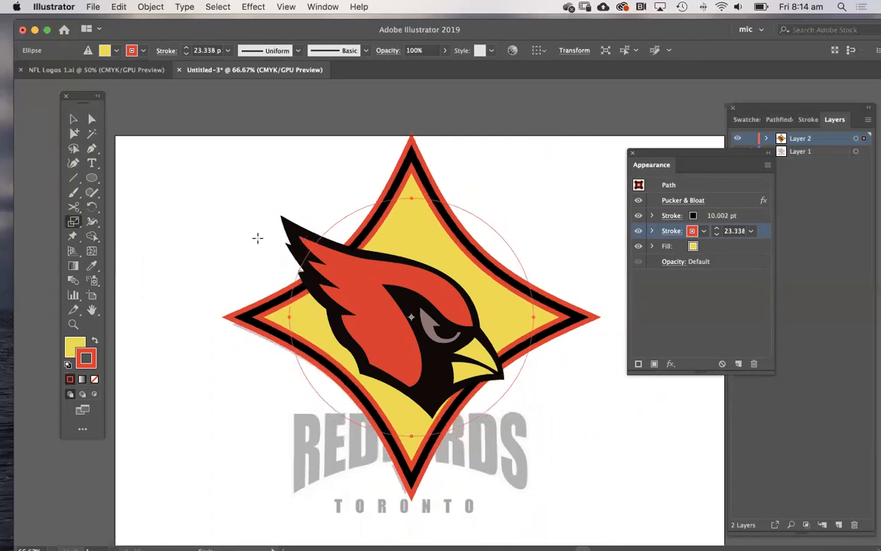
left_click(73, 119)
left_click(221, 148)
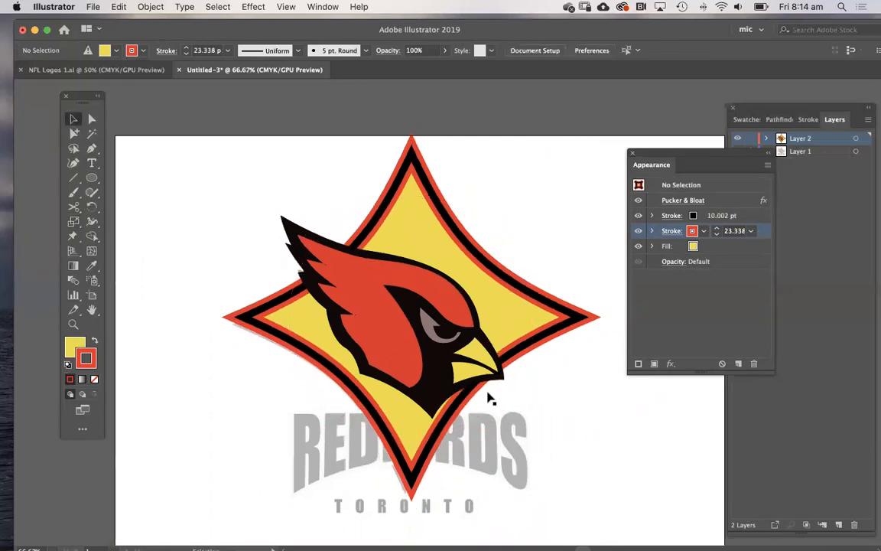
left_click_drag(473, 442, 466, 386)
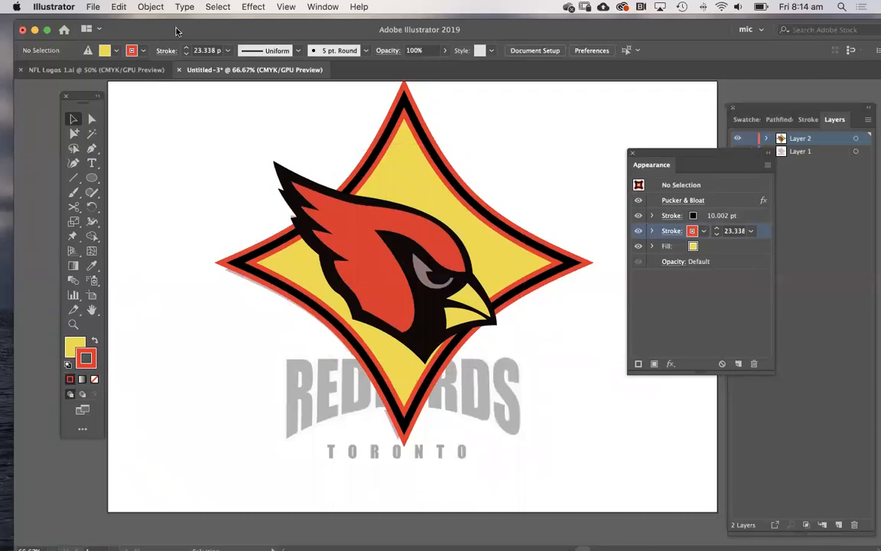
left_click(186, 6)
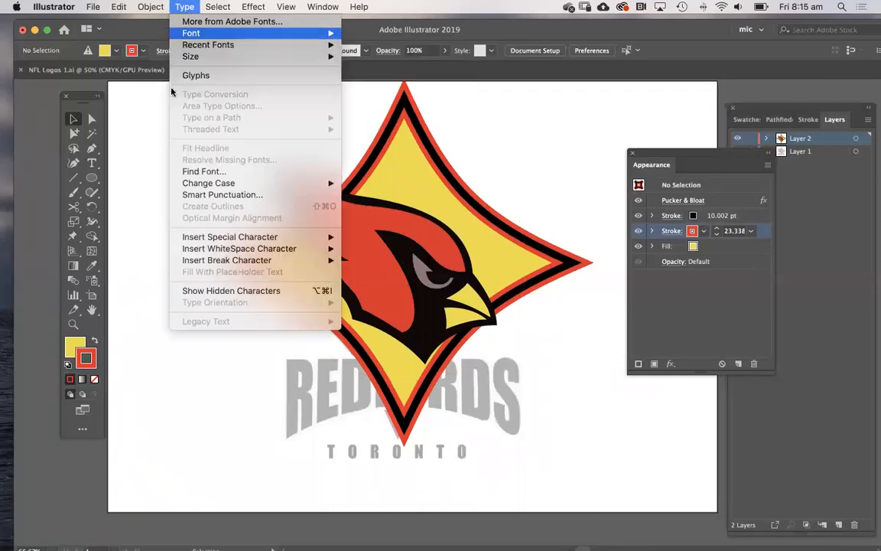
left_click(217, 380)
key("t")
left_click(220, 360)
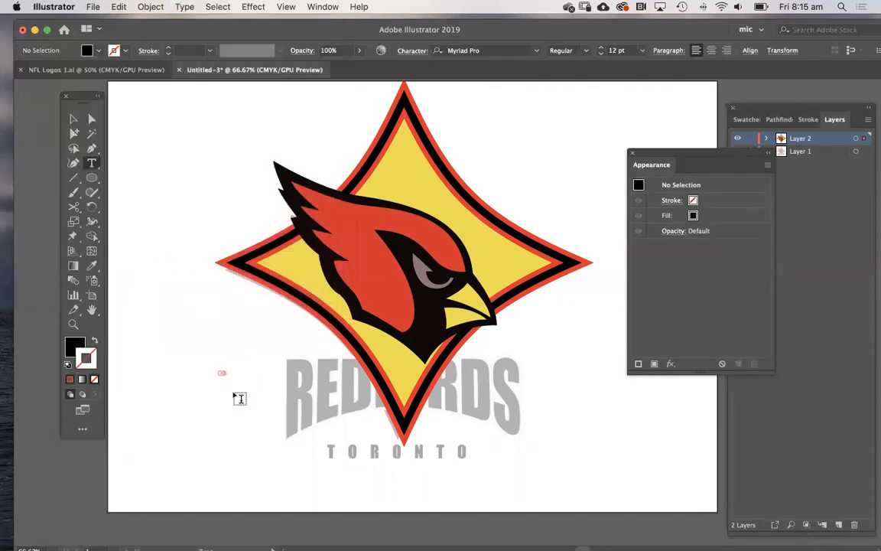
key("Escape")
key("plus")
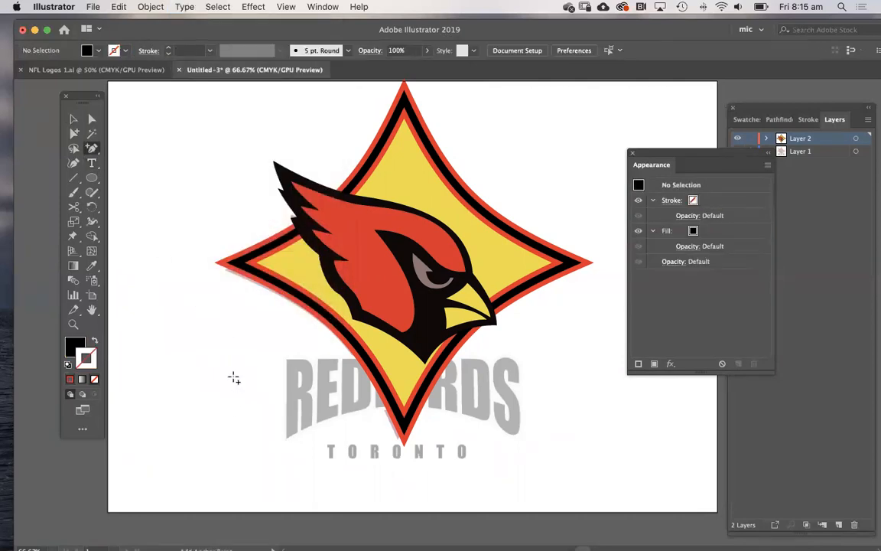
left_click(242, 370)
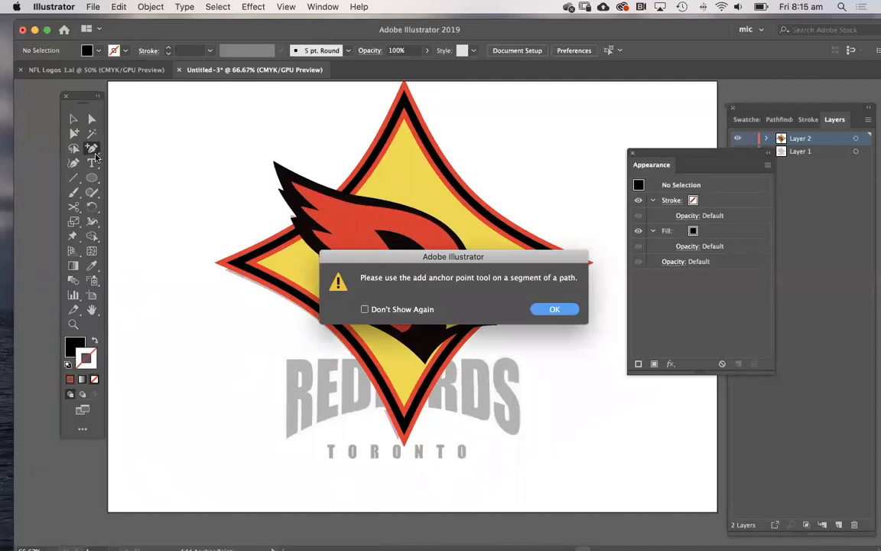
left_click(552, 309)
Step: Add the point text REDBIRDS on the empty area beside the grey reference wordmark
key("t")
left_click(226, 374)
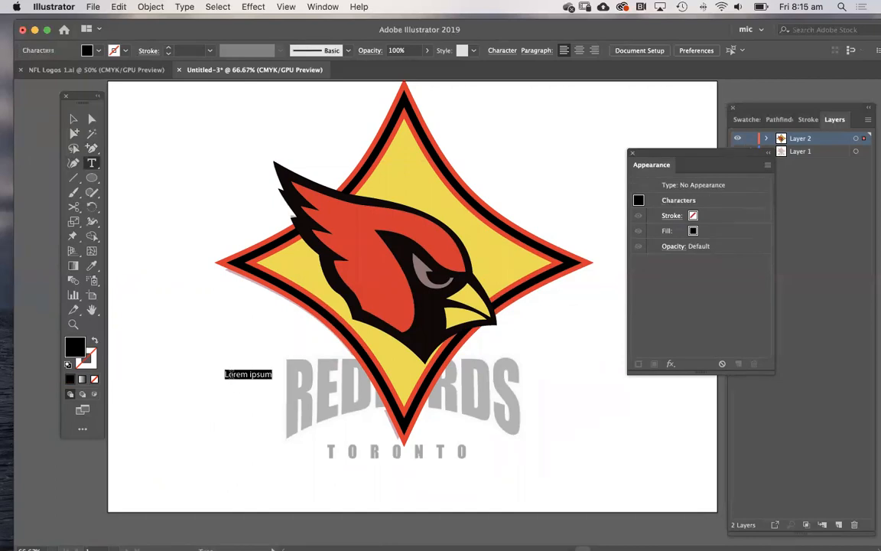
type("EDBIRDS")
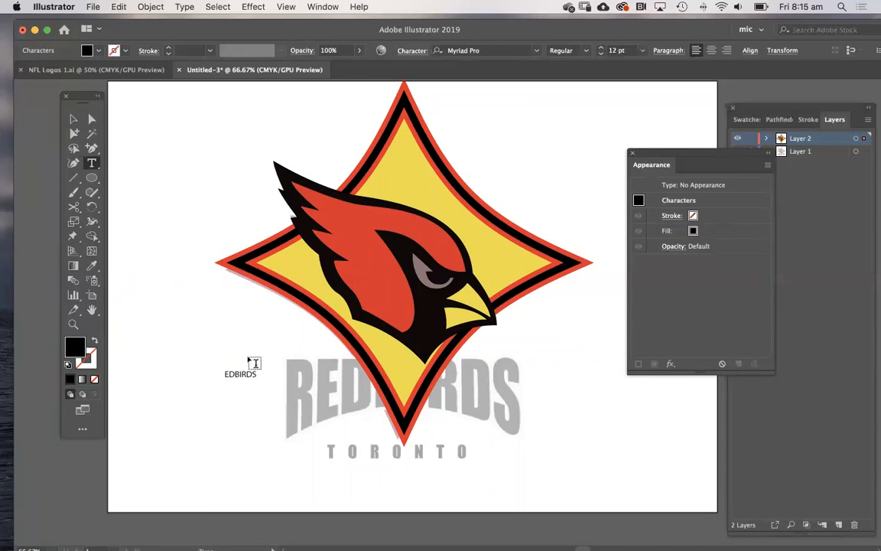
left_click(224, 374)
type("R")
key("Escape")
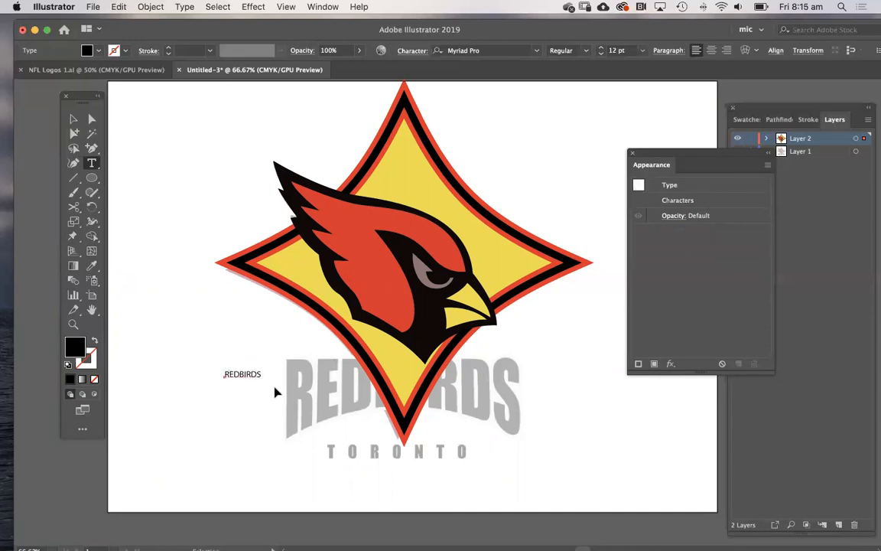
Step: Scale the REDBIRDS text up to about 46.36 pt and set its font to Bebas
key("s")
left_click_drag(286, 351, 257, 399)
left_click(309, 368, "super")
left_click(372, 349, "super")
left_click_drag(292, 300, 155, 305)
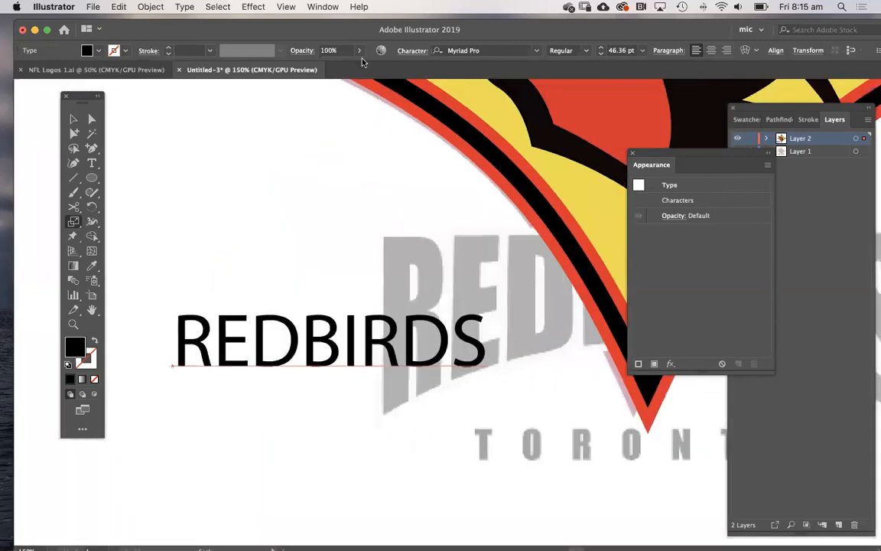
left_click(538, 51)
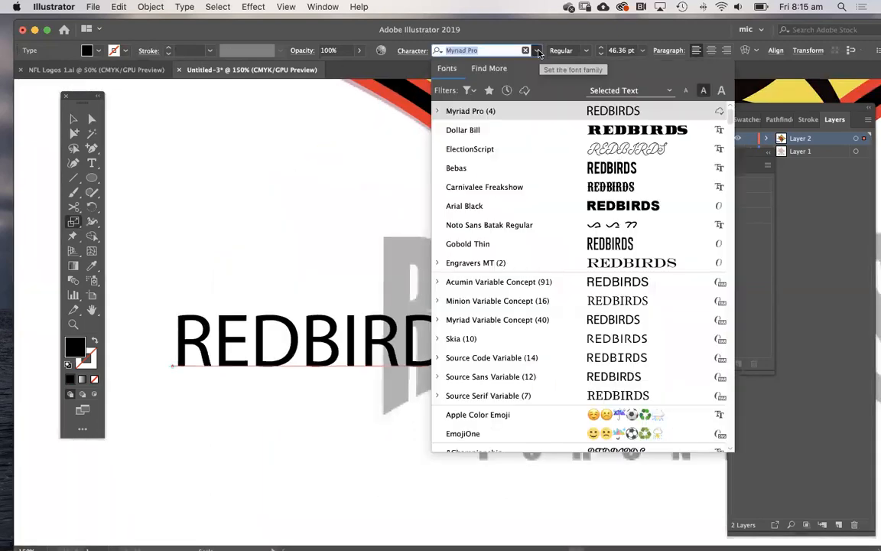
left_click(602, 177)
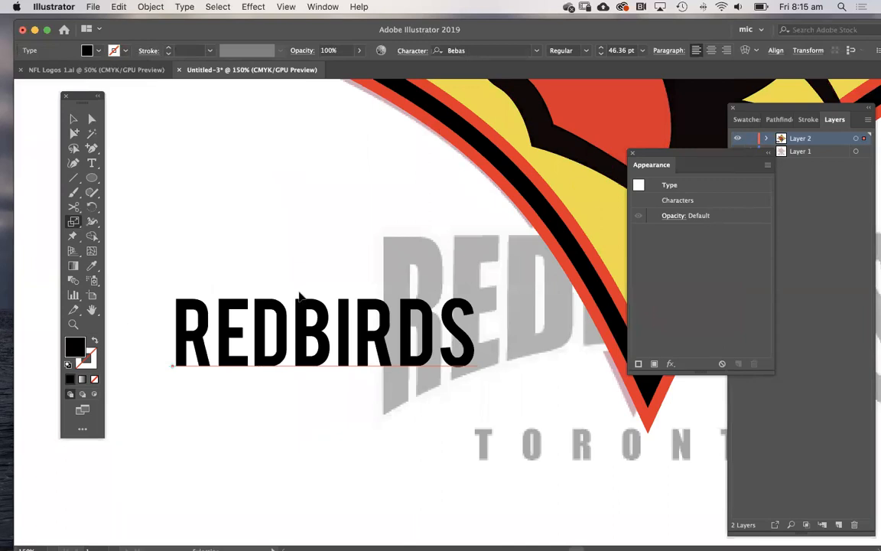
Step: Enlarge the REDBIRDS text to about 75.42 pt and place it below the grey TORONTO lettering
key("super+minus")
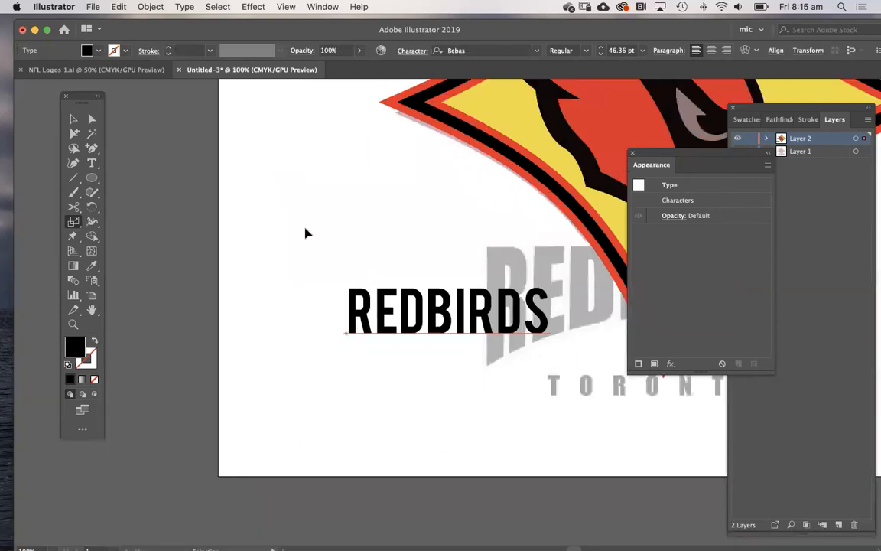
left_click_drag(555, 226, 617, 159)
left_click_drag(534, 293, 389, 463)
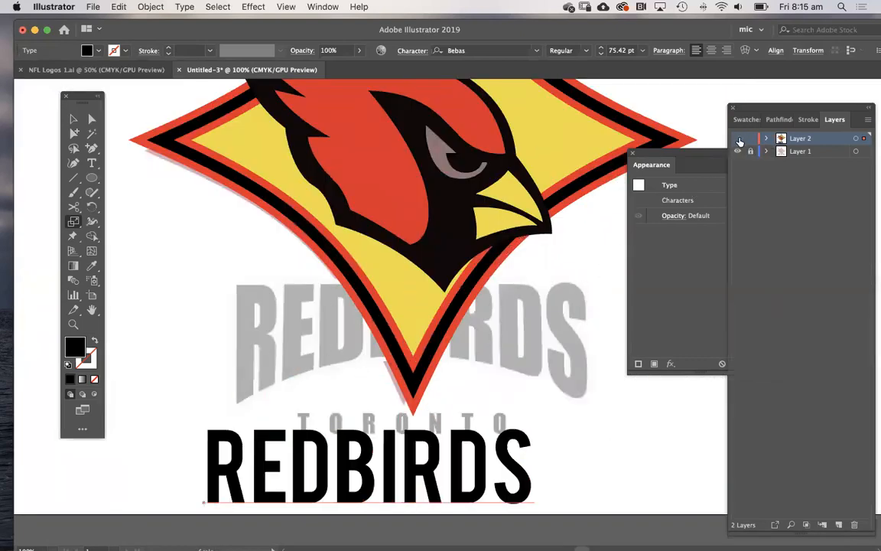
Step: Hide and reshow Layer 2 to check the reference, and move the REDBIRDS text up over the grey TORONTO lettering
left_click(738, 138)
left_click(739, 138)
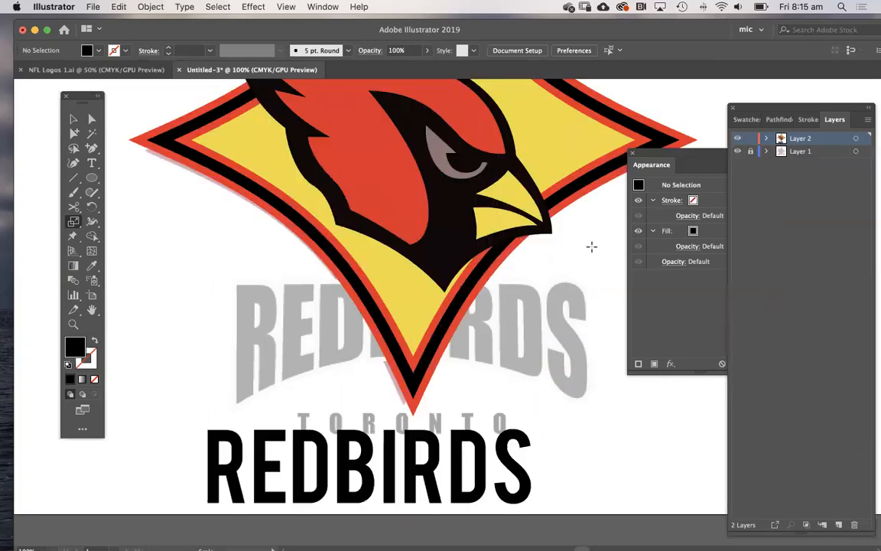
scroll(456, 298, "down", 10)
left_click_drag(360, 334, 414, 297)
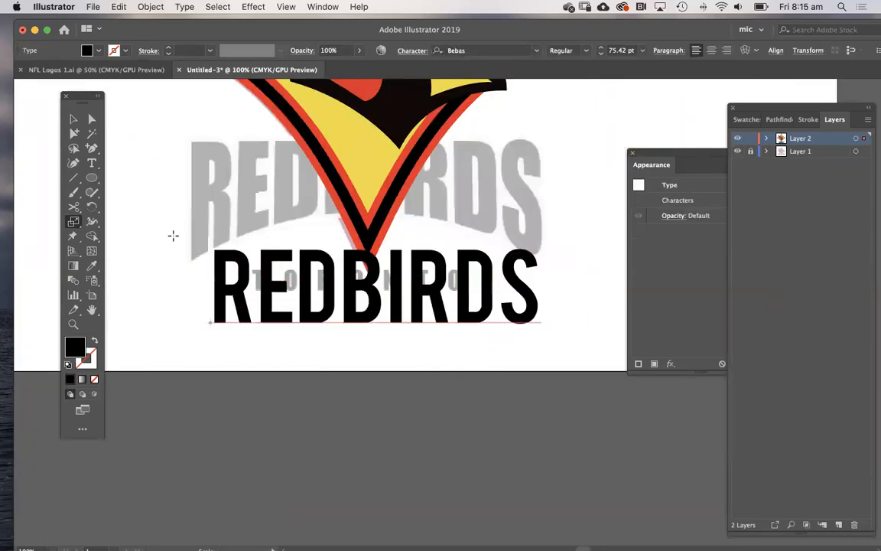
left_click(73, 119)
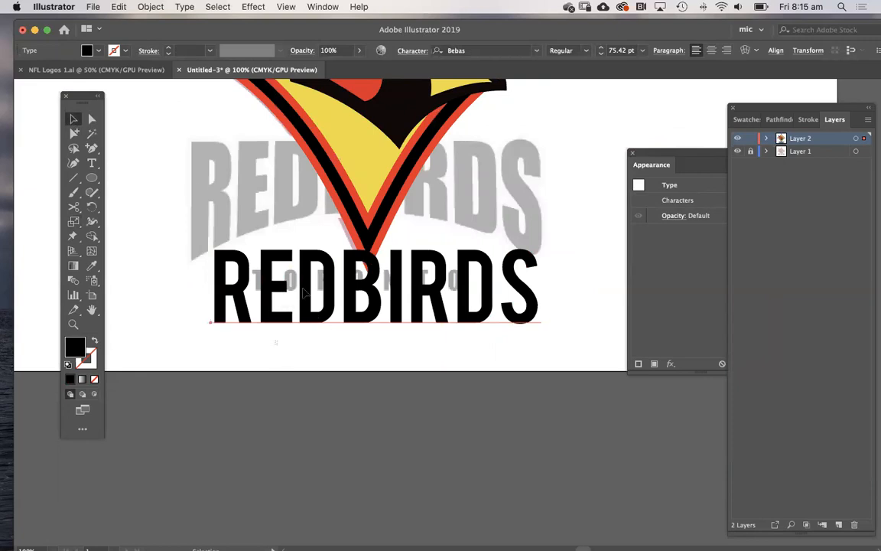
Step: Start a warp envelope on the REDBIRDS text and try the Arc Upper, Arc and Arc Lower styles in the preview
left_click(756, 51)
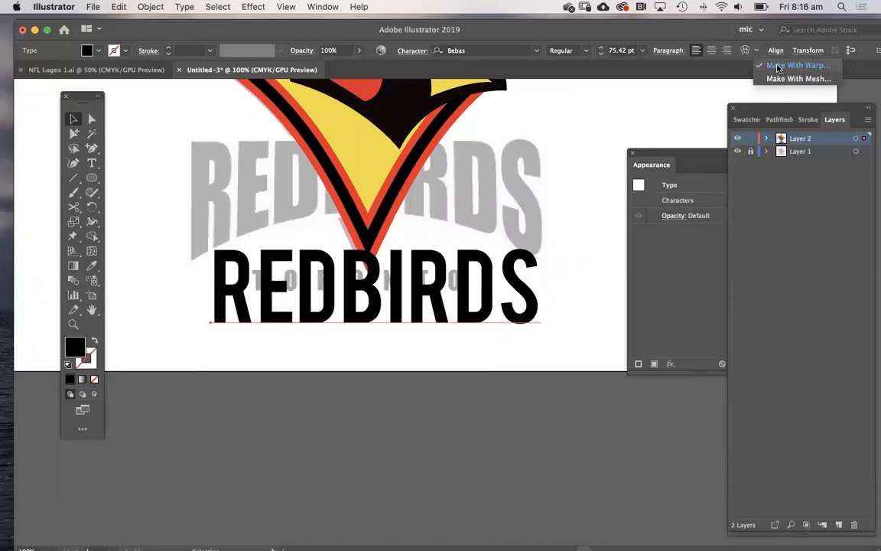
left_click(784, 65)
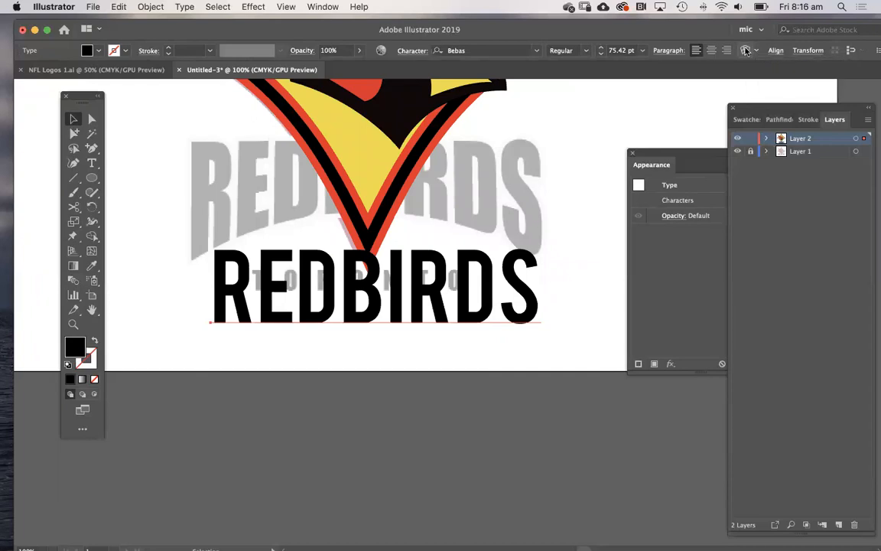
left_click_drag(323, 96, 515, 336)
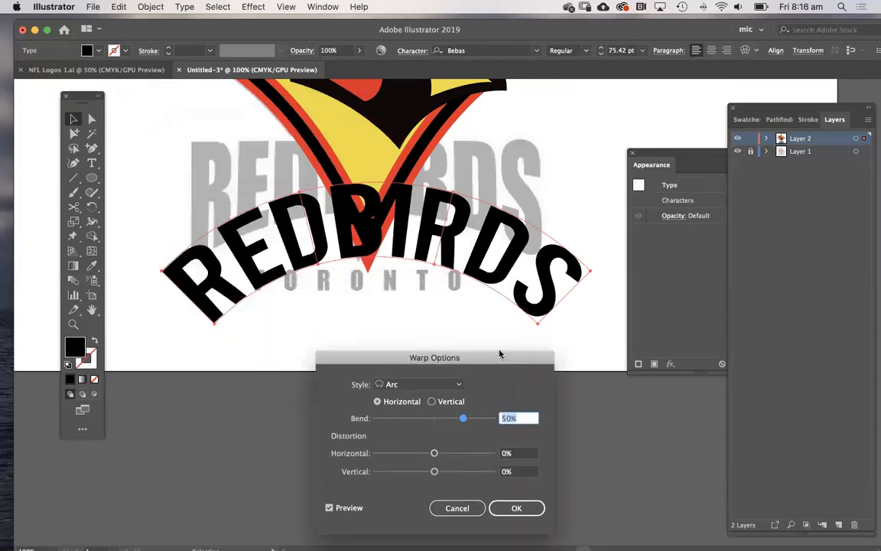
left_click(447, 365)
left_click(428, 182)
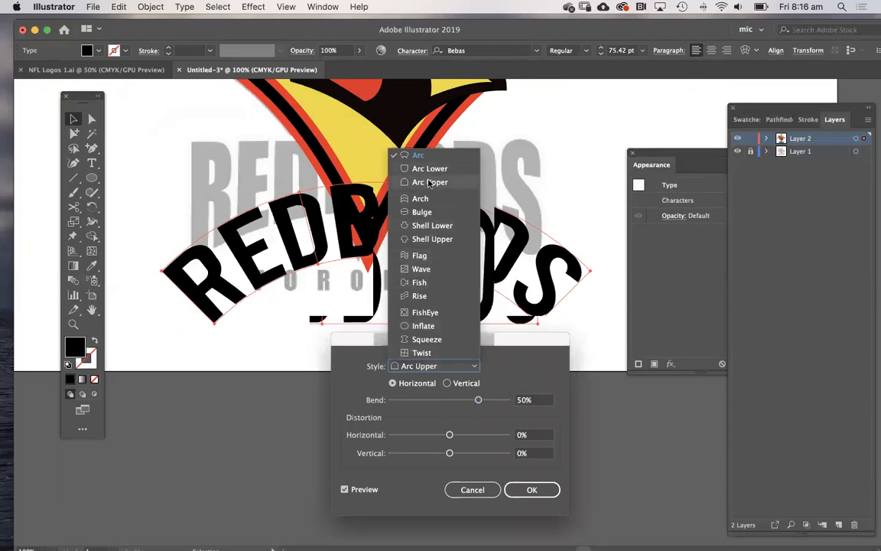
left_click(421, 366)
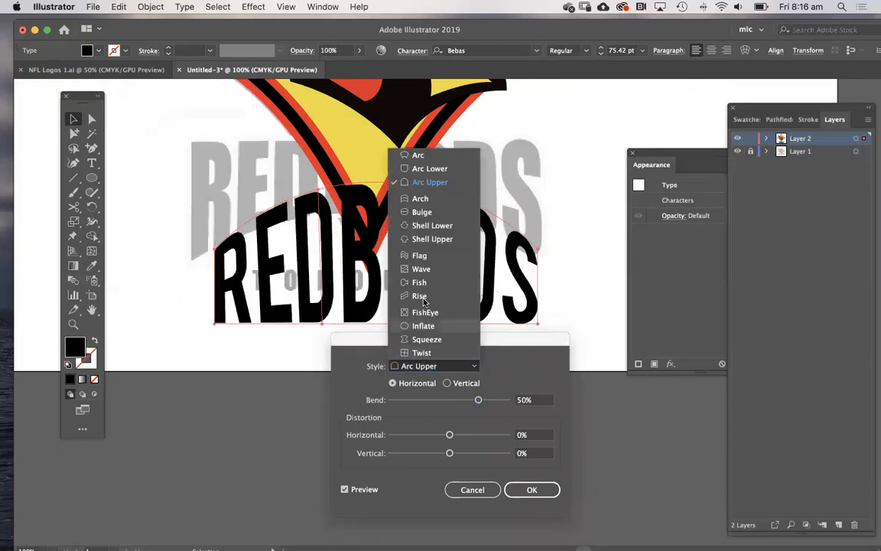
left_click(419, 159)
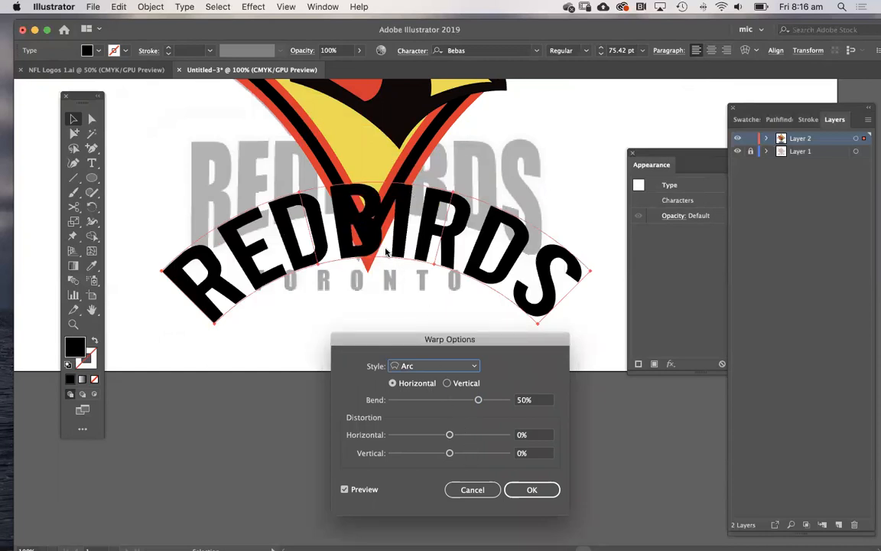
left_click(433, 367)
left_click(424, 174)
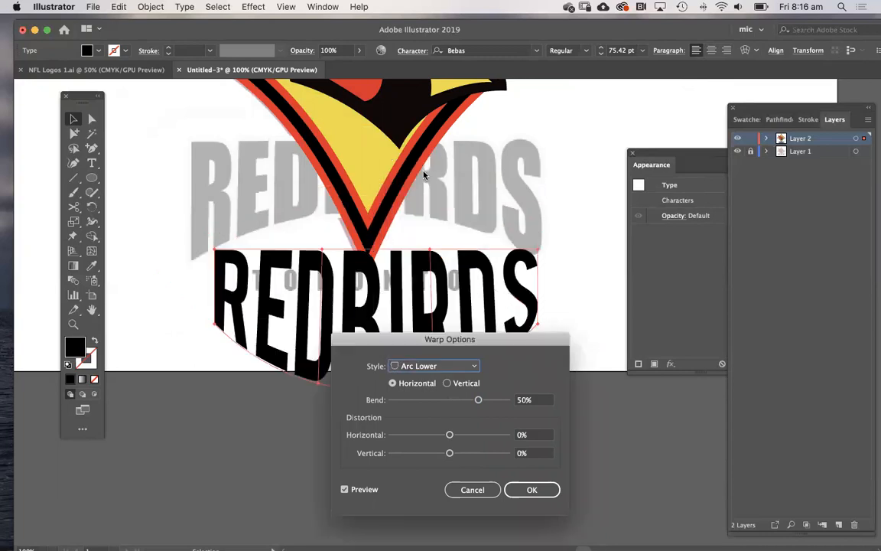
Step: Warp the REDBIRDS text with the Arch style at a horizontal bend of 21%
left_click(434, 366)
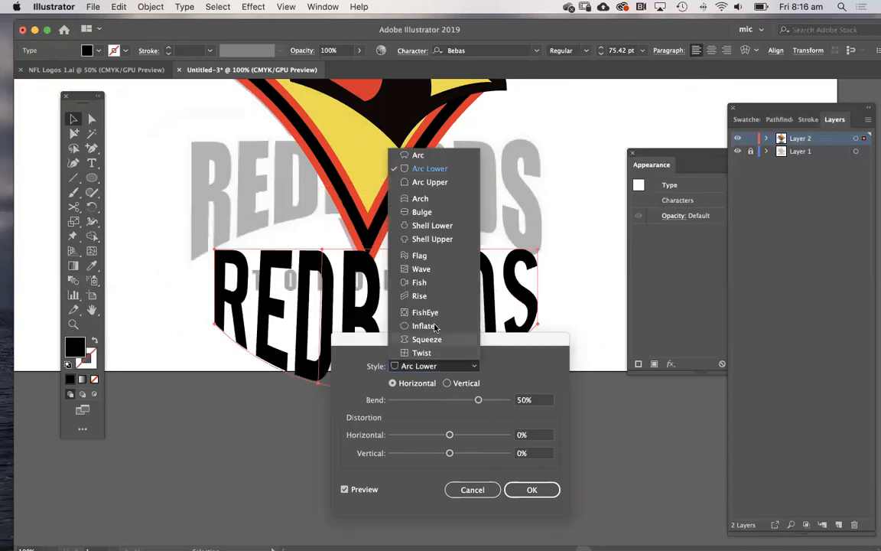
left_click(429, 199)
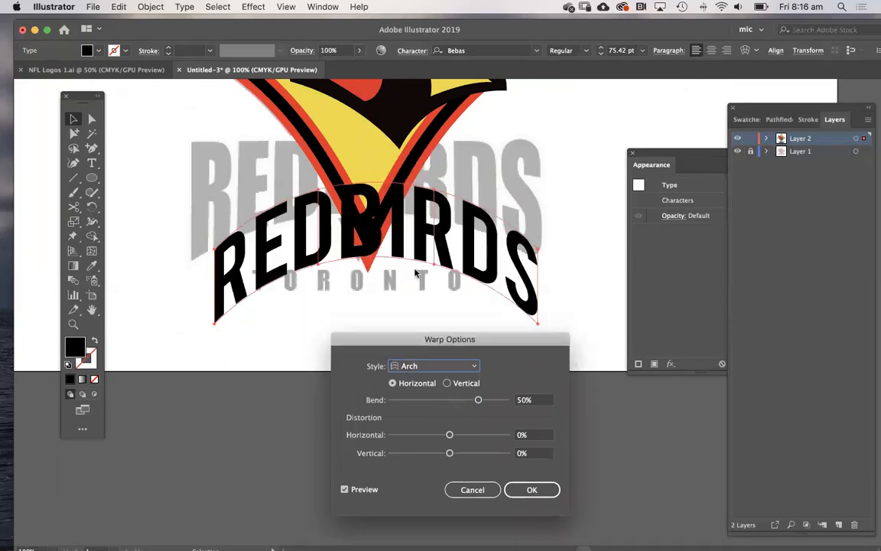
mouse_move(478, 400)
left_mouse_down()
mouse_move(439, 405)
mouse_move(462, 400)
left_mouse_up()
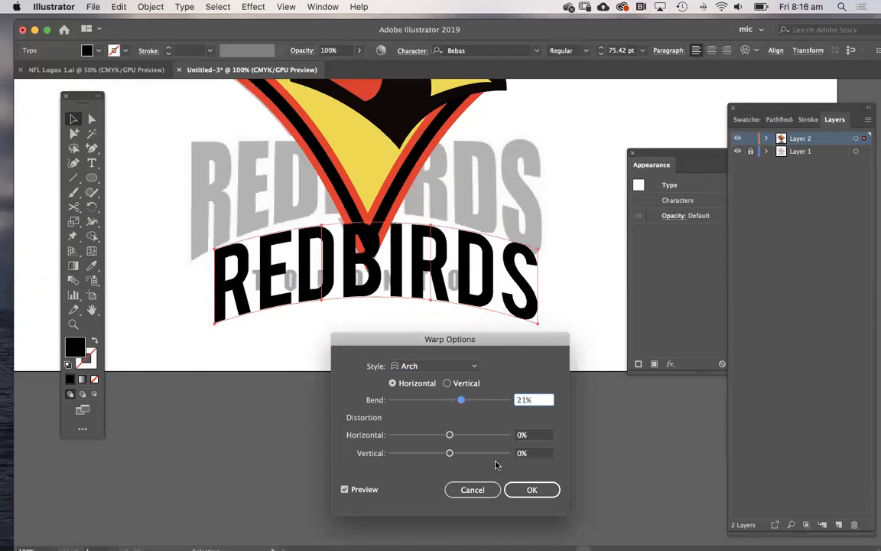
left_click(523, 489)
Step: Move the arched REDBIRDS text up over the star's lower point and hide Layer 1
left_click(73, 120)
left_click_drag(277, 239, 313, 193)
left_click(737, 151)
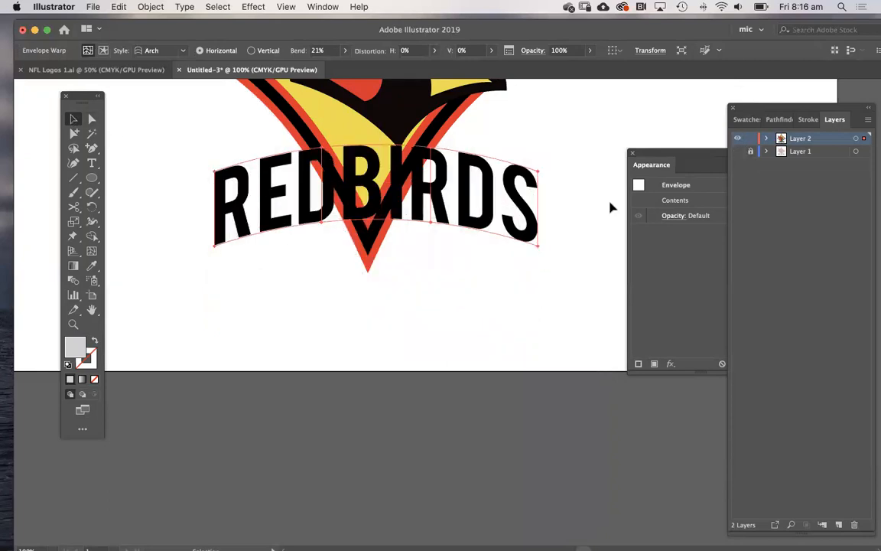
left_click_drag(422, 325, 420, 456)
left_click_drag(431, 298, 446, 308)
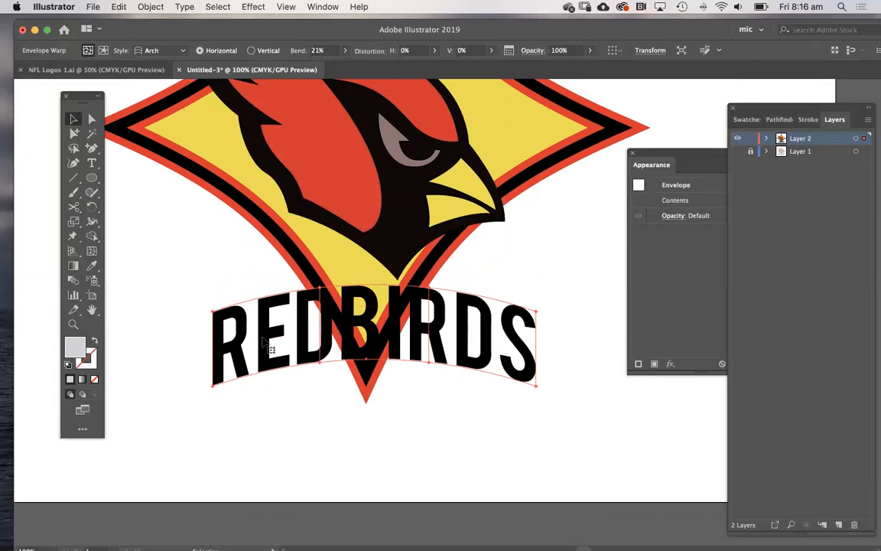
mouse_move(262, 339)
left_mouse_down()
mouse_move(255, 360)
mouse_move(264, 346)
mouse_move(258, 332)
left_mouse_up()
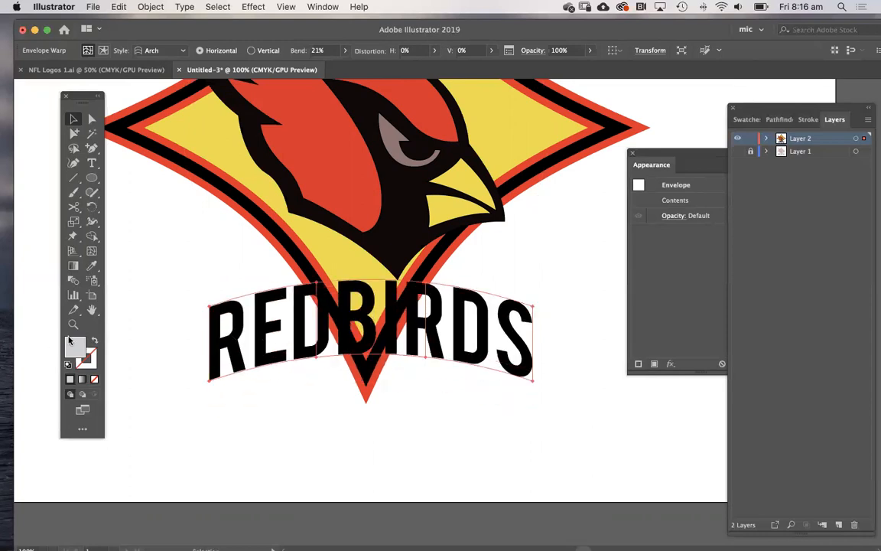
Step: Expand the object and fill of the warped REDBIRDS text into editable letter shapes
left_click(157, 7)
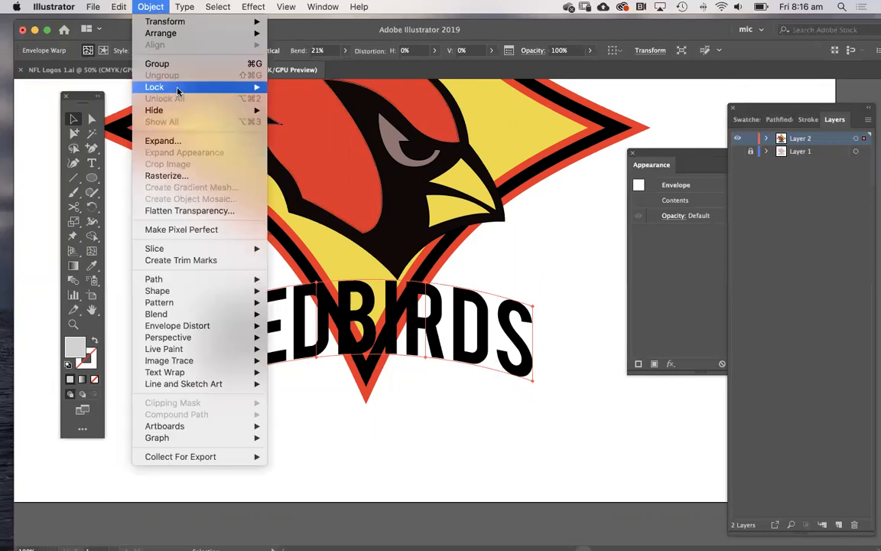
left_click(171, 140)
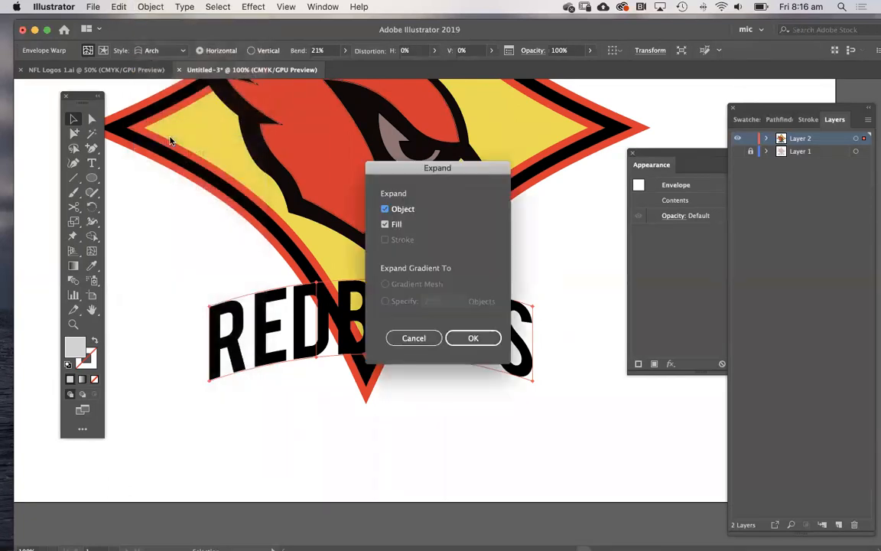
left_click(471, 338)
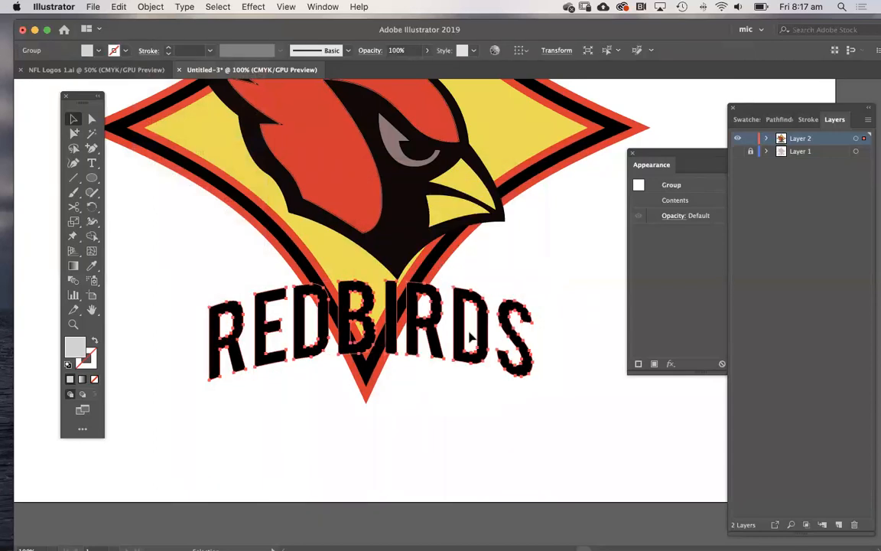
Step: Give the REDBIRDS letters a black fill and a yellow 4 pt stroke
left_click(91, 355)
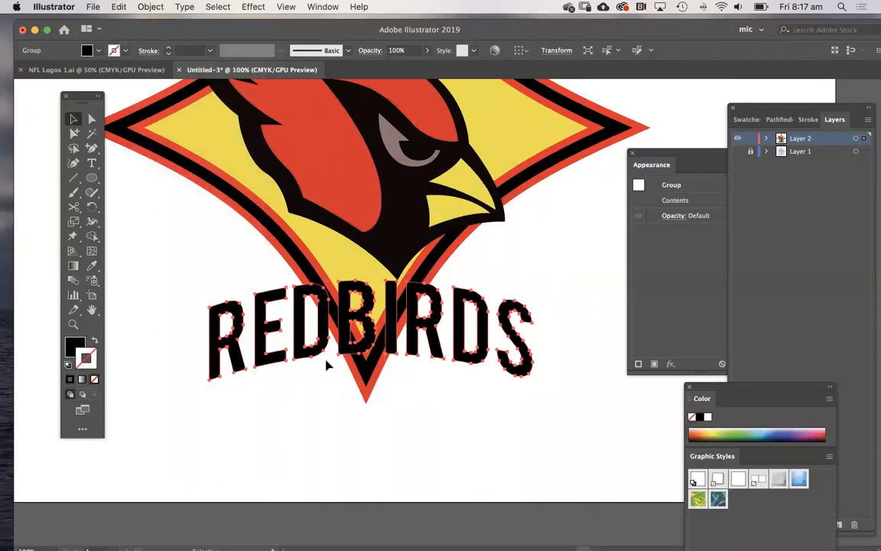
left_click(712, 429)
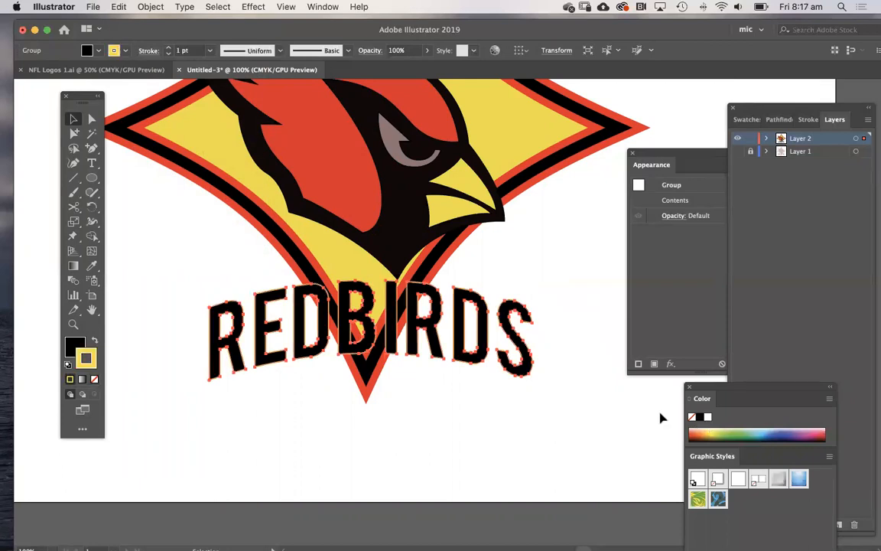
left_click(169, 48)
left_click(169, 48)
left_click(169, 47)
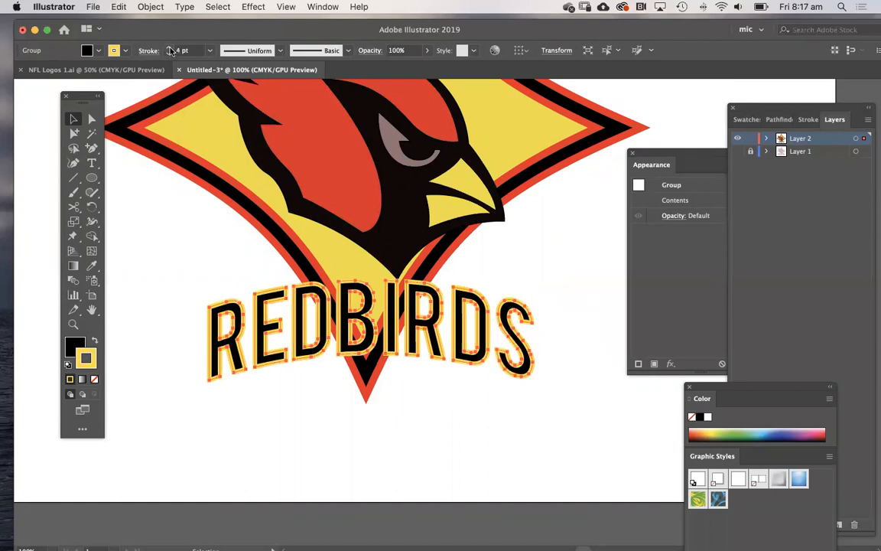
Step: Align the yellow stroke to the outside of the REDBIRDS letters and deselect the wordmark
left_click(335, 337, "super")
left_click(400, 309, "super")
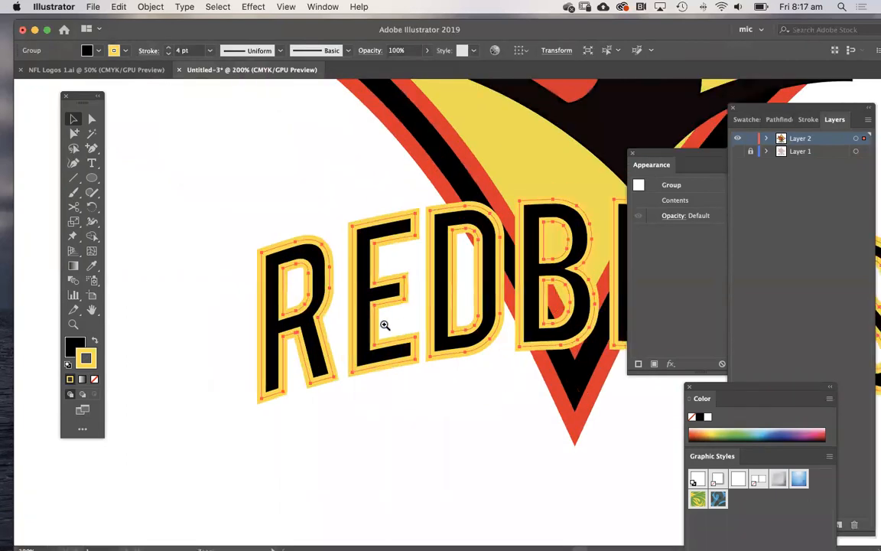
left_click(385, 325, "super")
left_click(386, 331, "super")
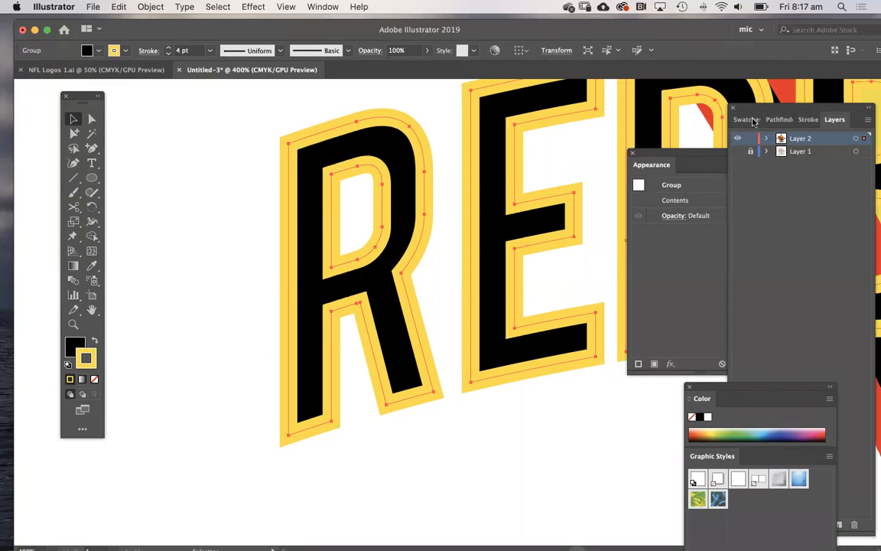
left_click(148, 51)
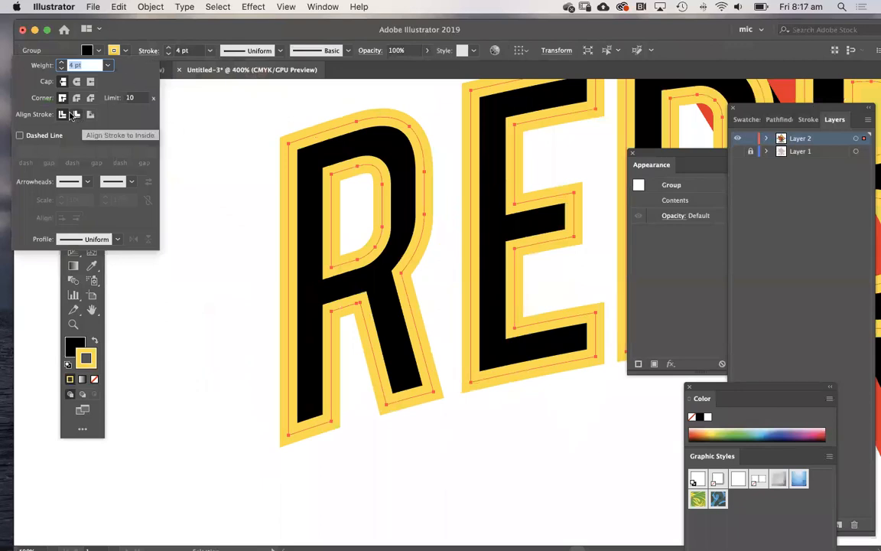
left_click(75, 114)
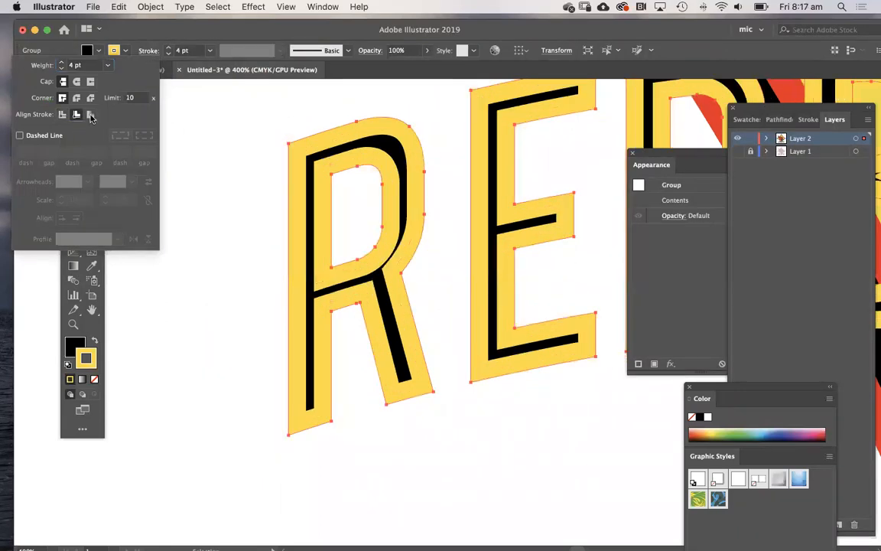
left_click(91, 114)
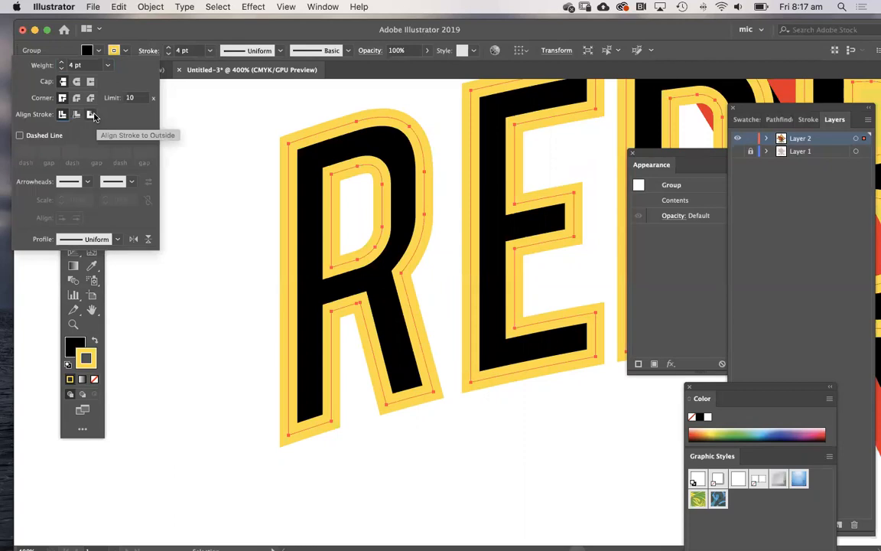
left_click(91, 114)
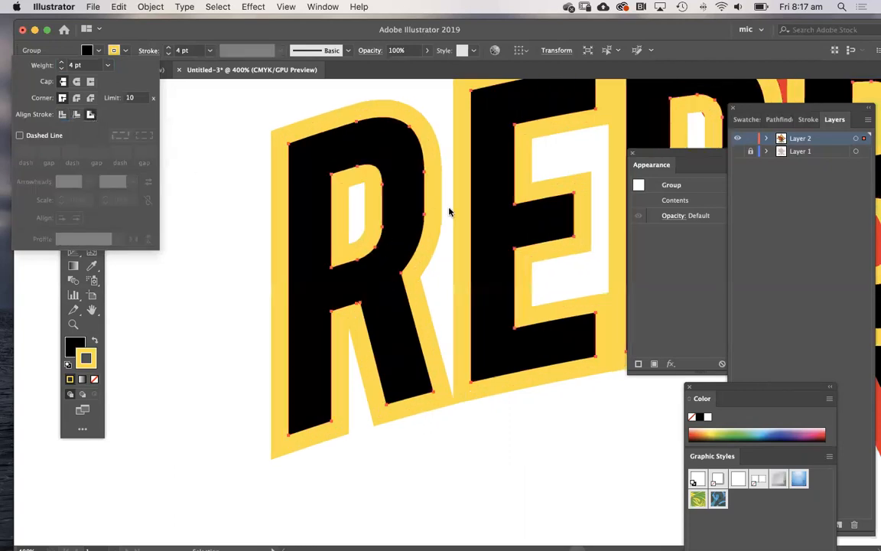
left_click(240, 195)
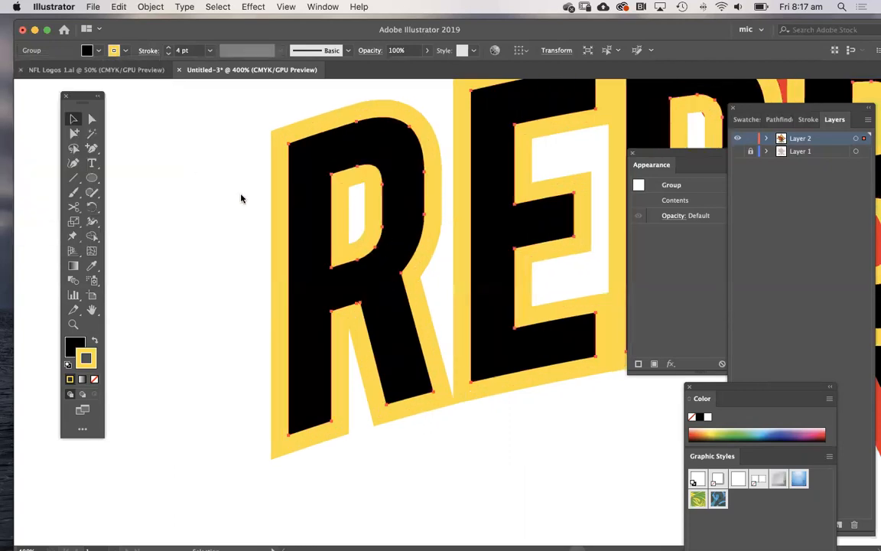
key("super+1")
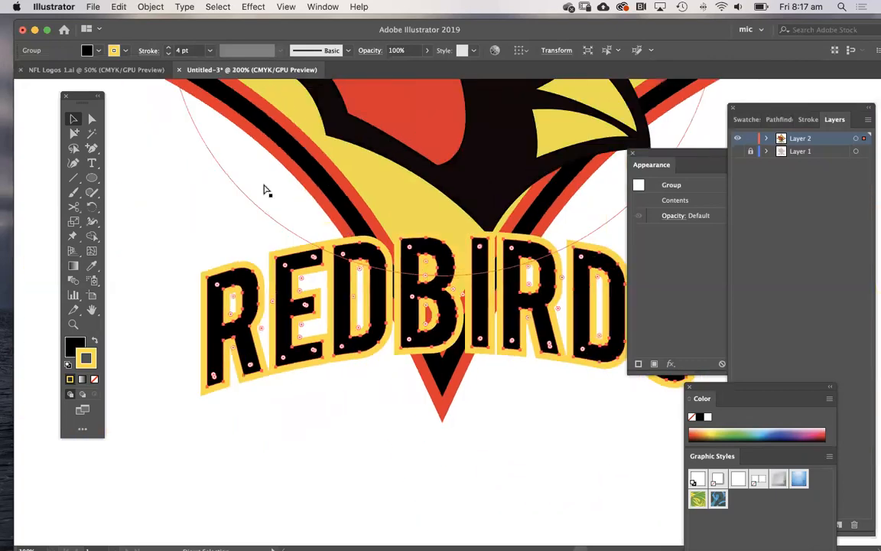
key("super+minus")
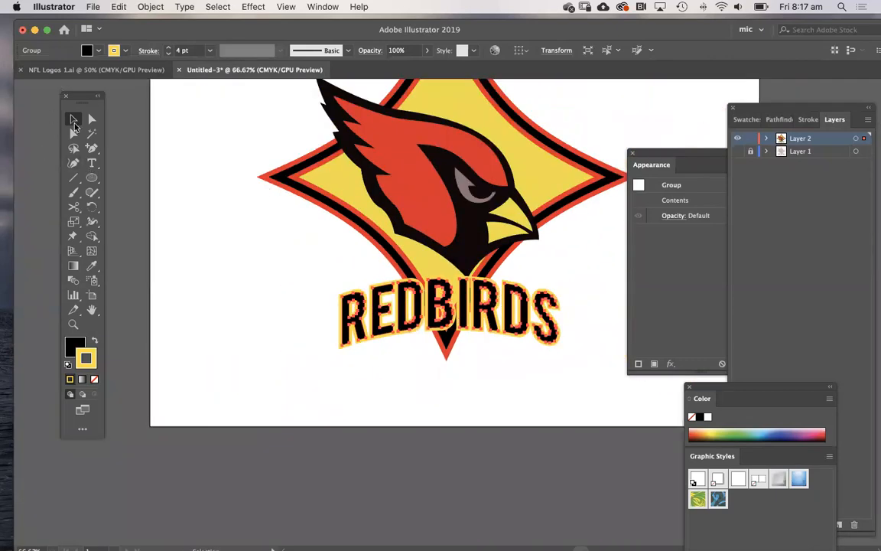
left_click(184, 179)
left_click_drag(434, 224, 352, 323)
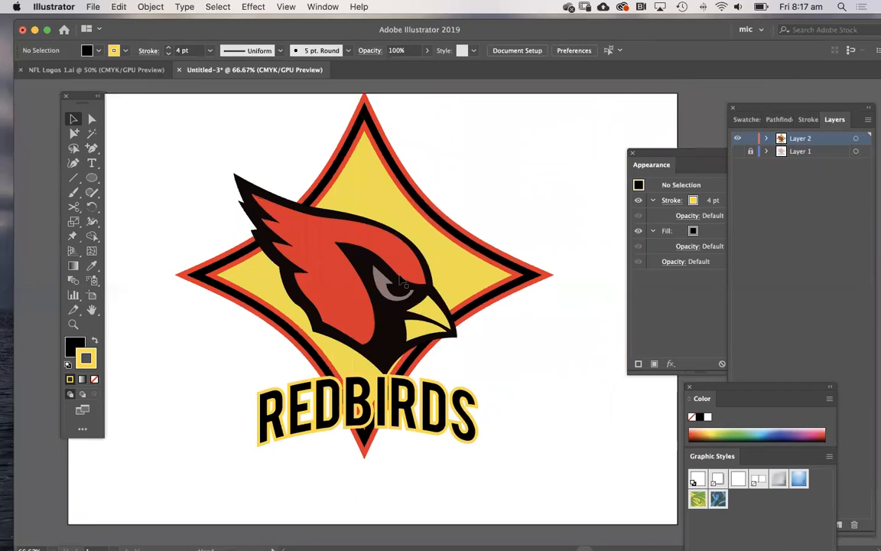